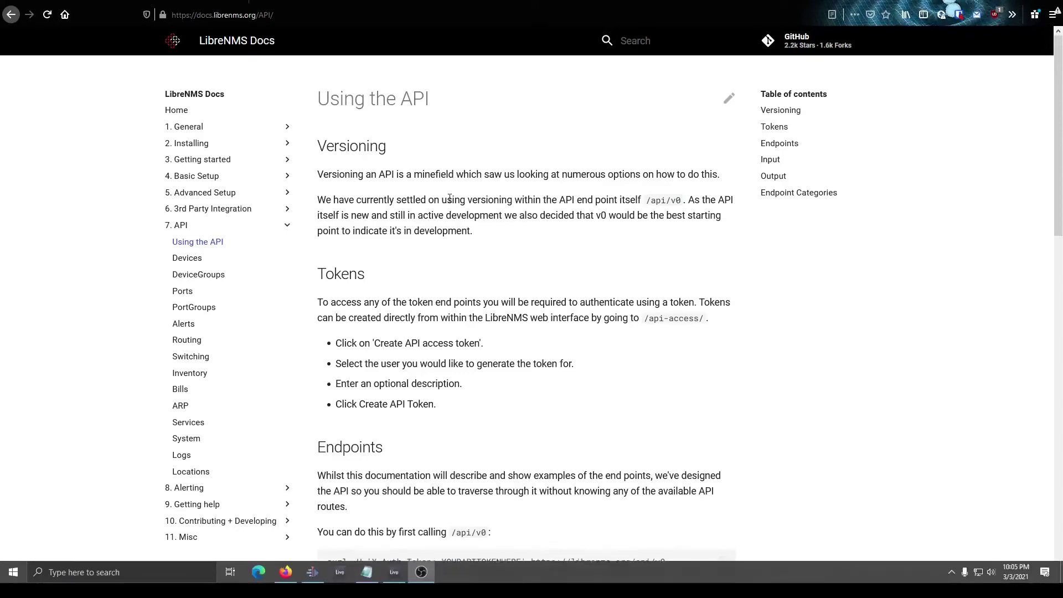
Step: Switch from the Using the API docs to the LibreNMS device list of 14 devices
key("ctrl+Tab")
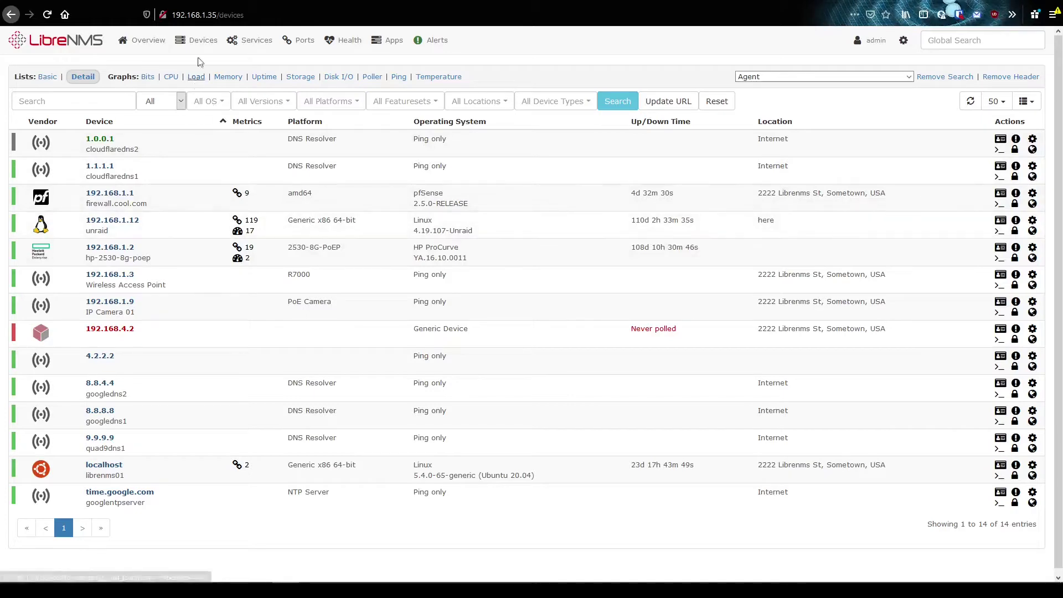
Step: Filter All Devices to Firewall, open pfSense 192.168.1.1, and select its system name firewall.cool.com
left_click(198, 40)
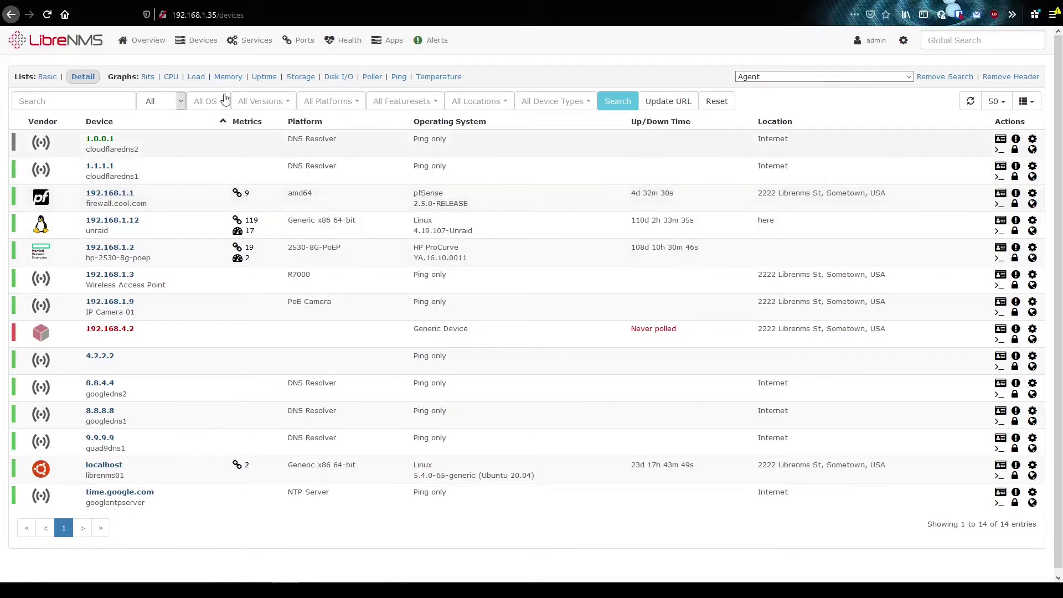
mouse_move(200, 50)
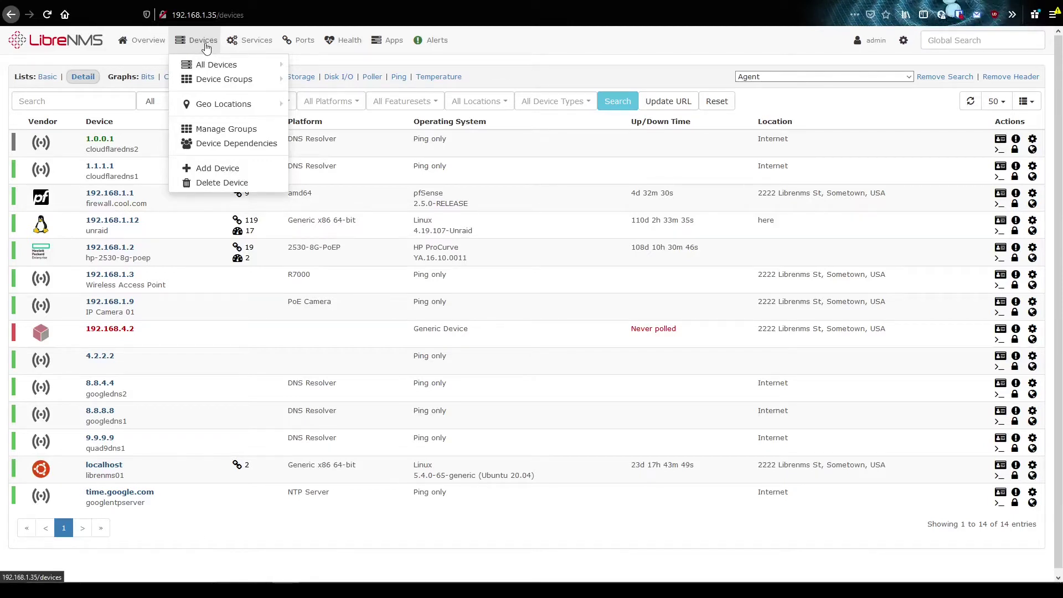
mouse_move(209, 68)
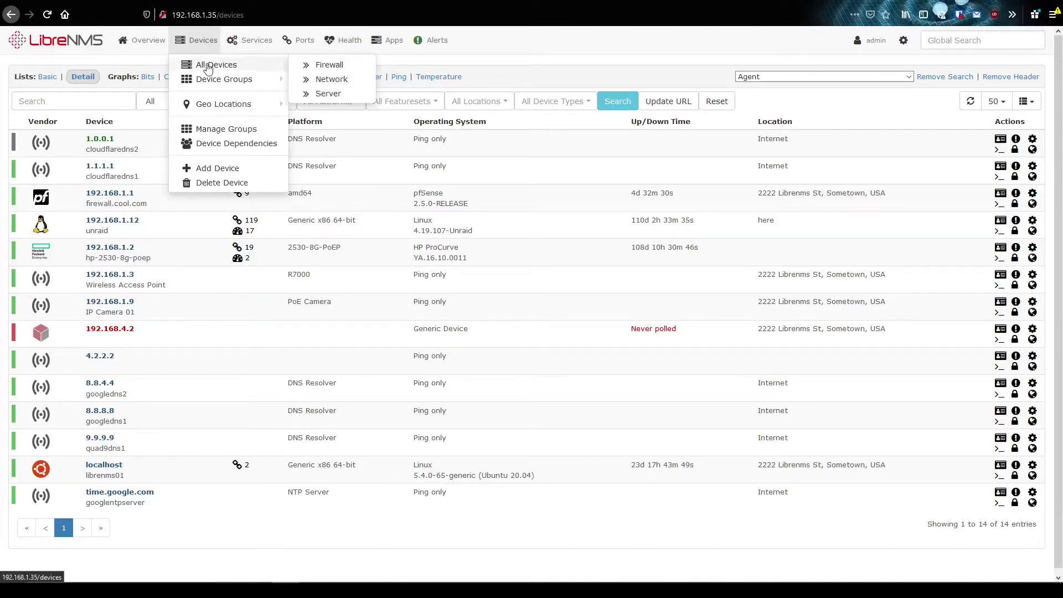
left_click(321, 67)
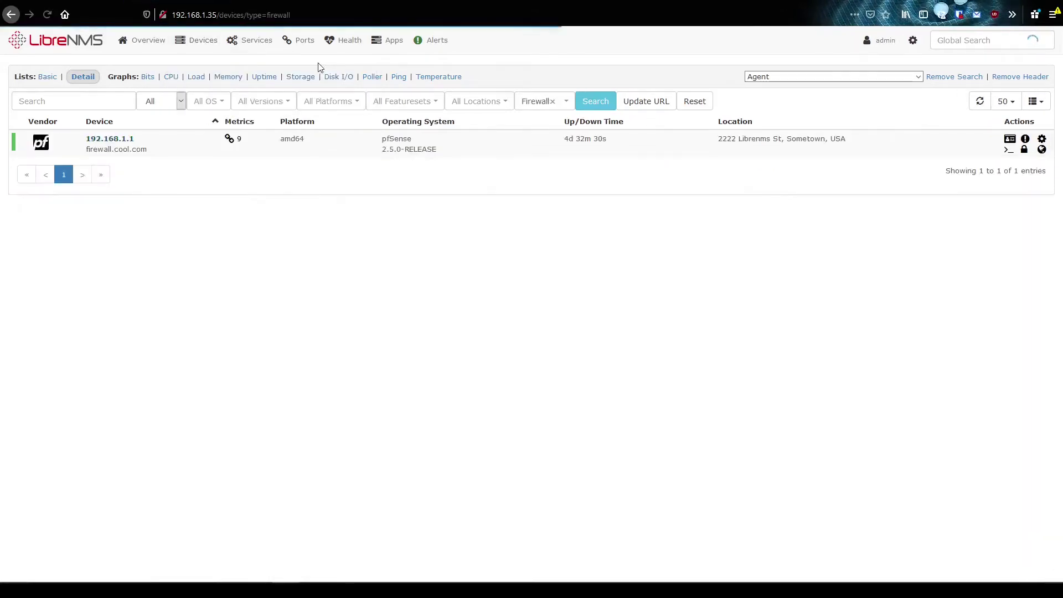
left_click(117, 143)
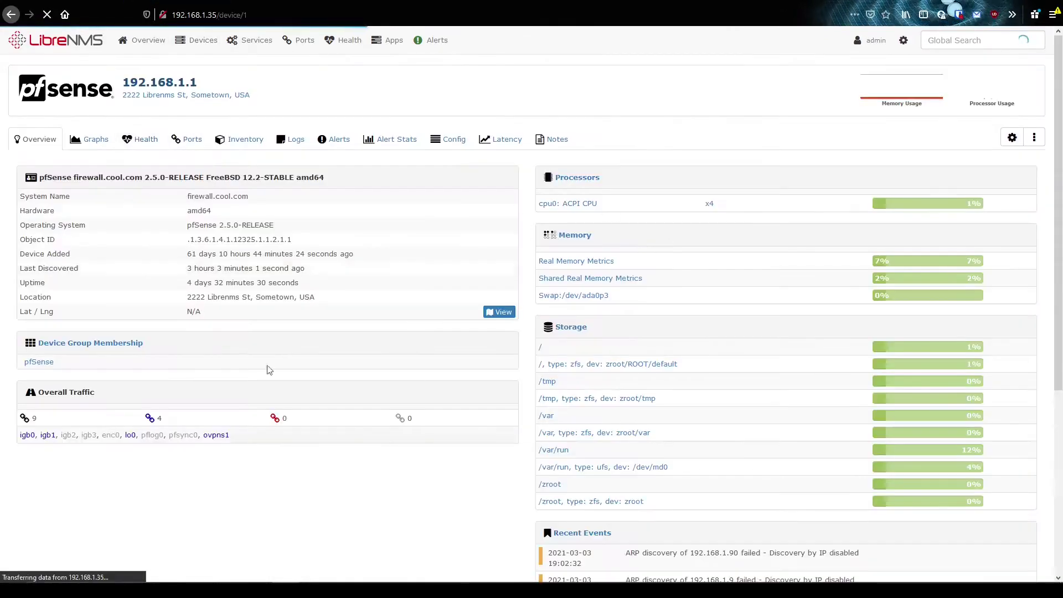
left_click_drag(303, 201, 154, 193)
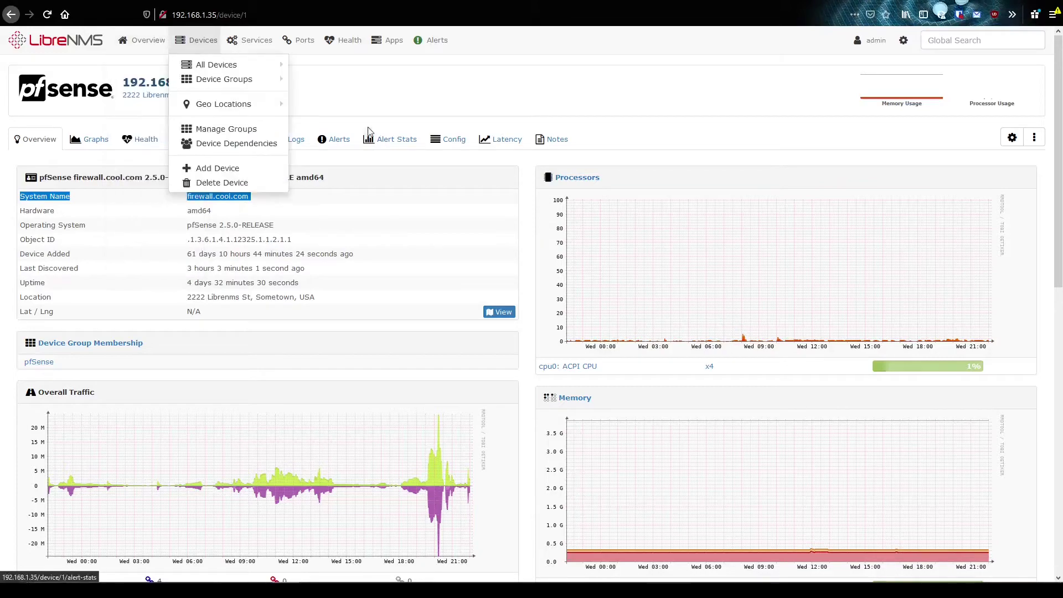
Step: Back in the Using the API docs, select the example API base URL and its sample output
left_click(77, 3)
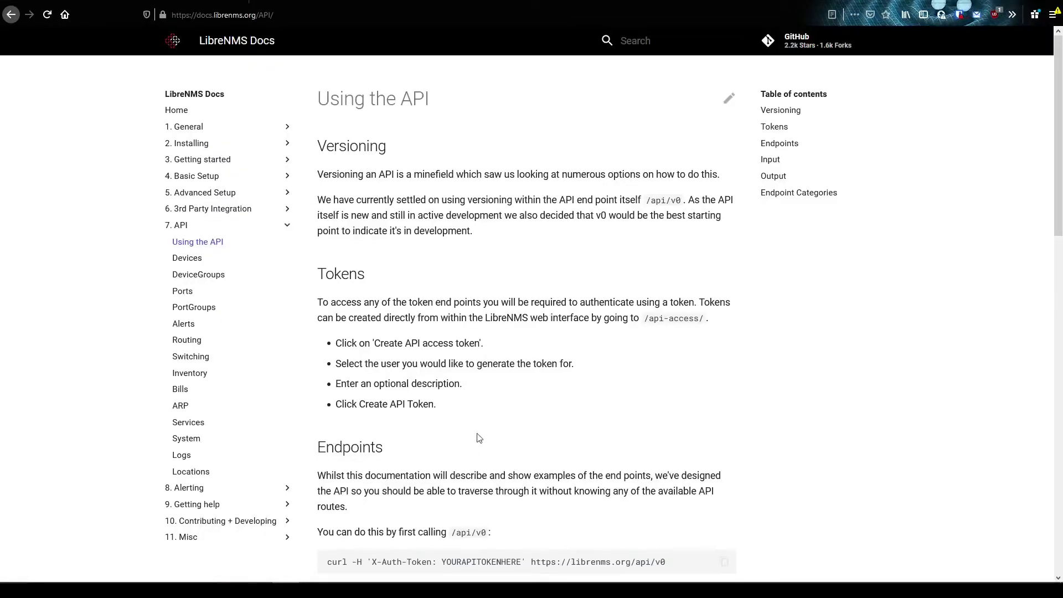
scroll(474, 456, "down", 4)
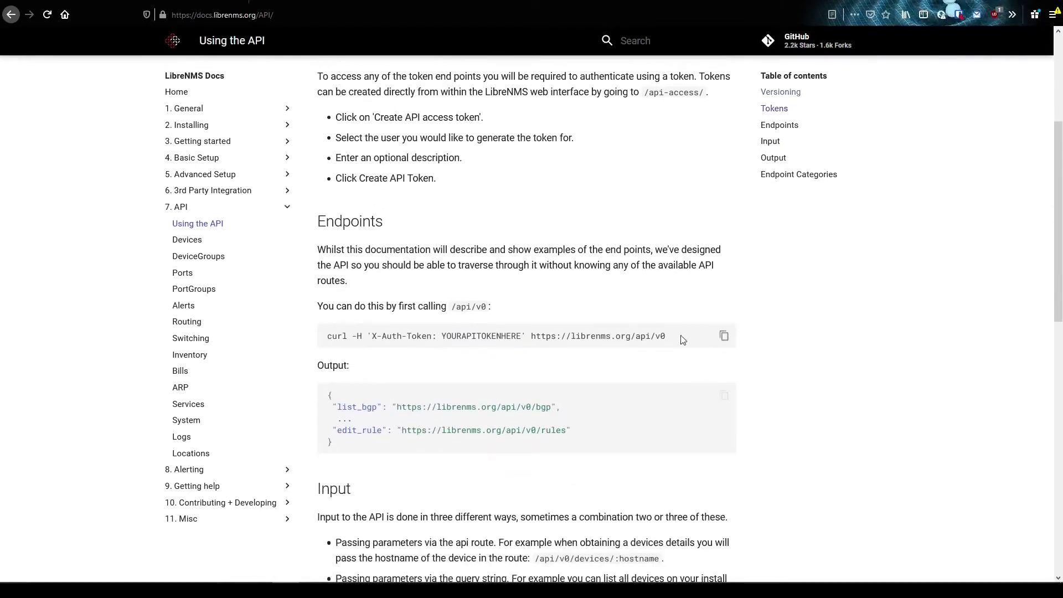
left_click_drag(681, 338, 543, 334)
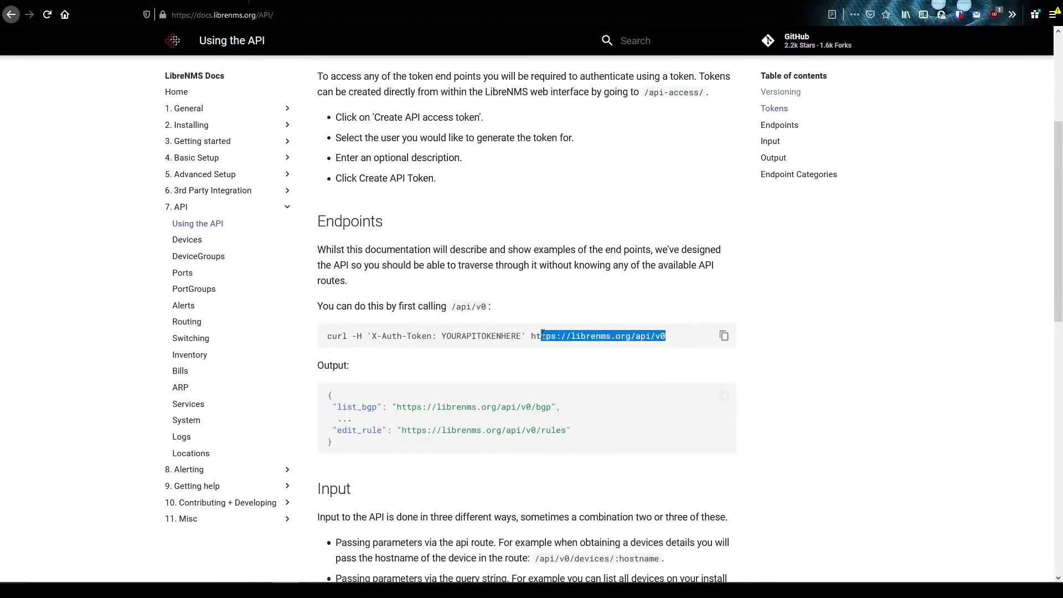
left_click_drag(576, 431, 321, 396)
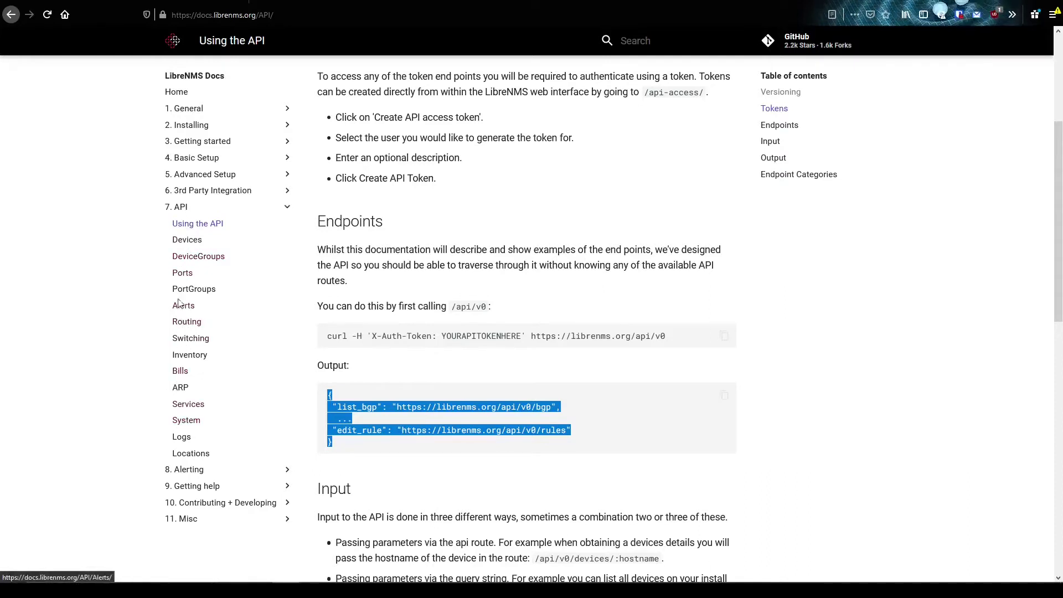
Step: Check the list_devices section of the Devices API docs, then return to Using the API
left_click(187, 243)
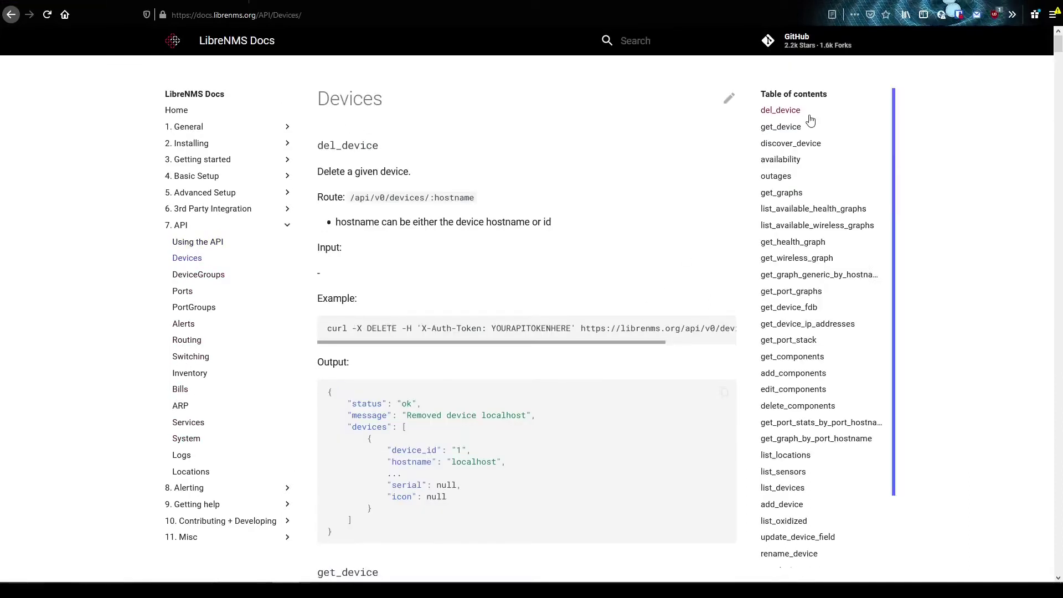
scroll(802, 249, "down", 3)
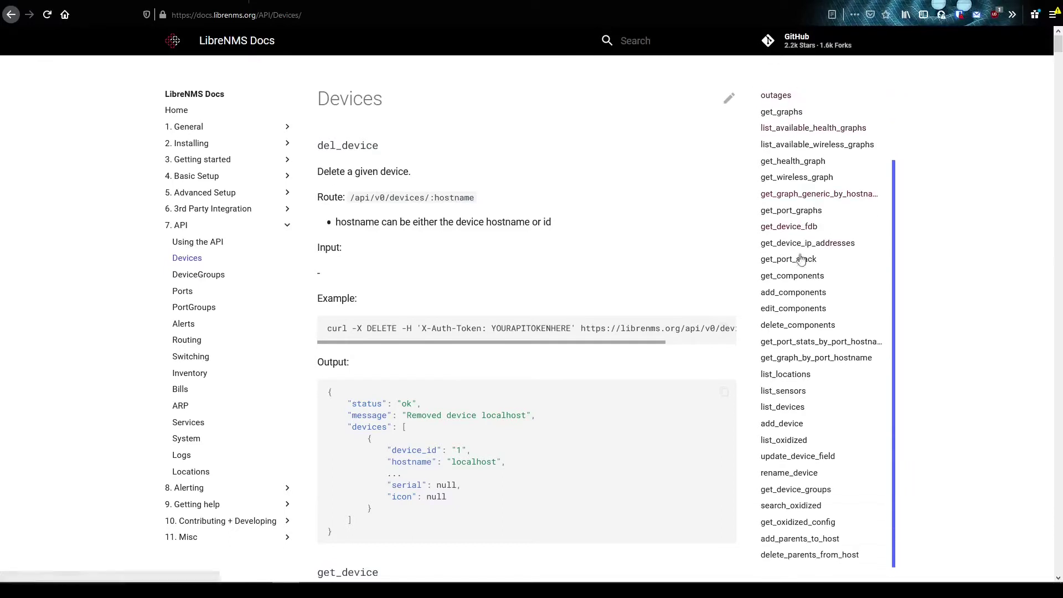
left_click(791, 410)
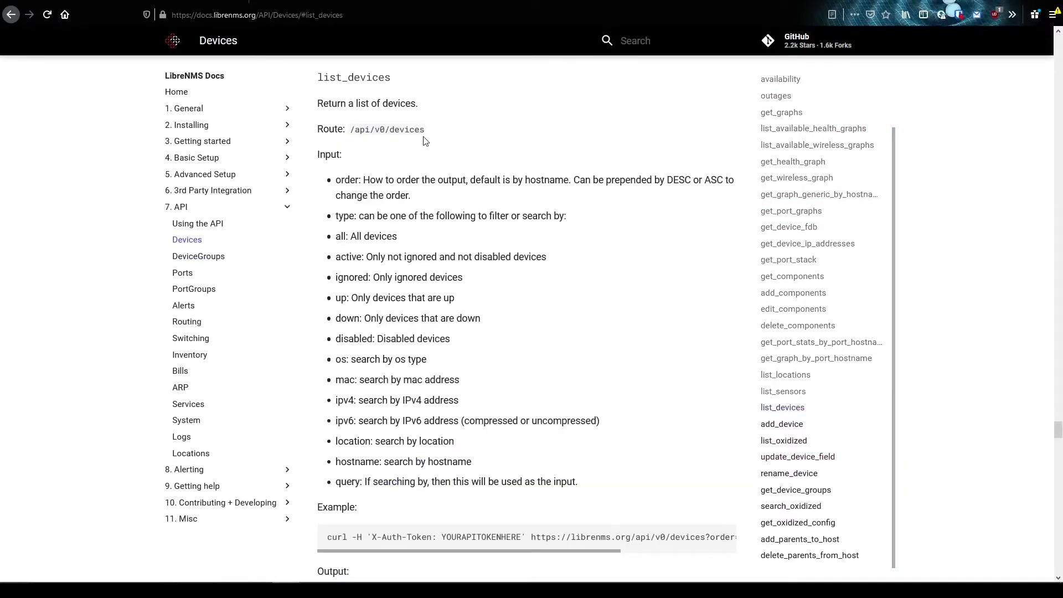
scroll(465, 160, "down", 4)
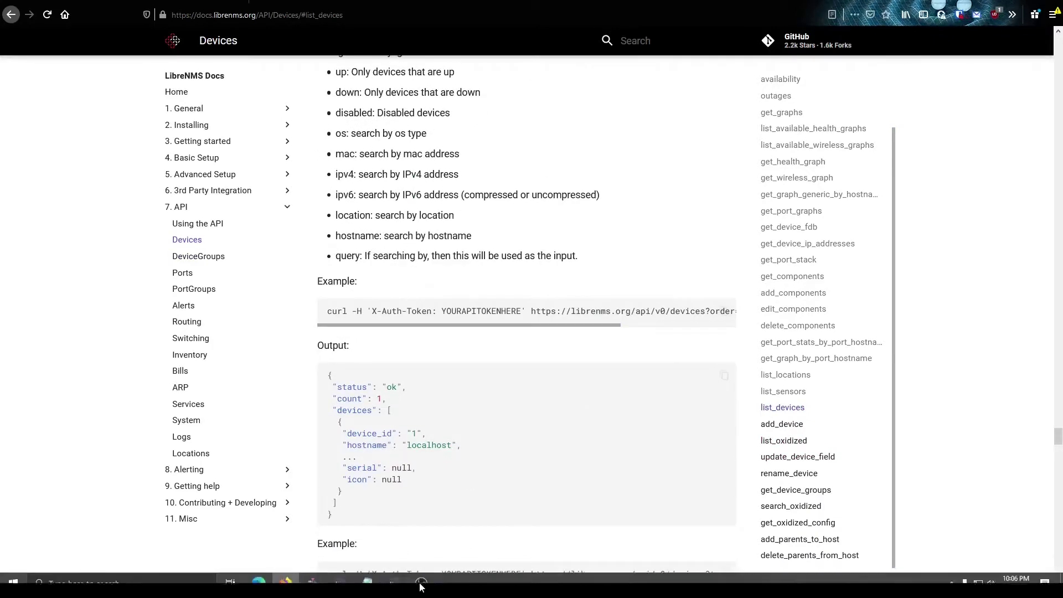
scroll(538, 225, "up", 4)
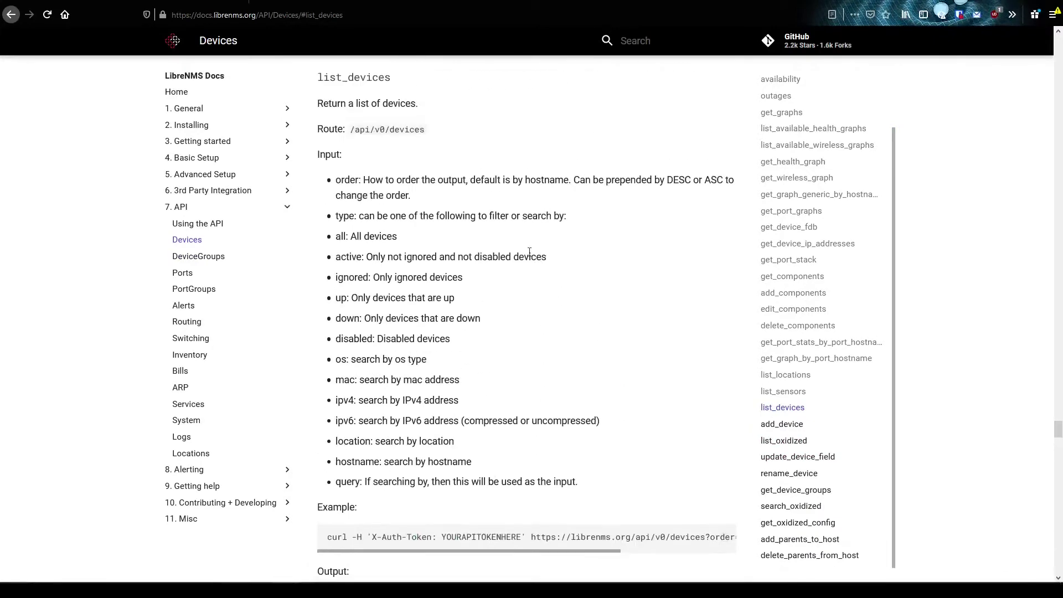
key("alt+Left")
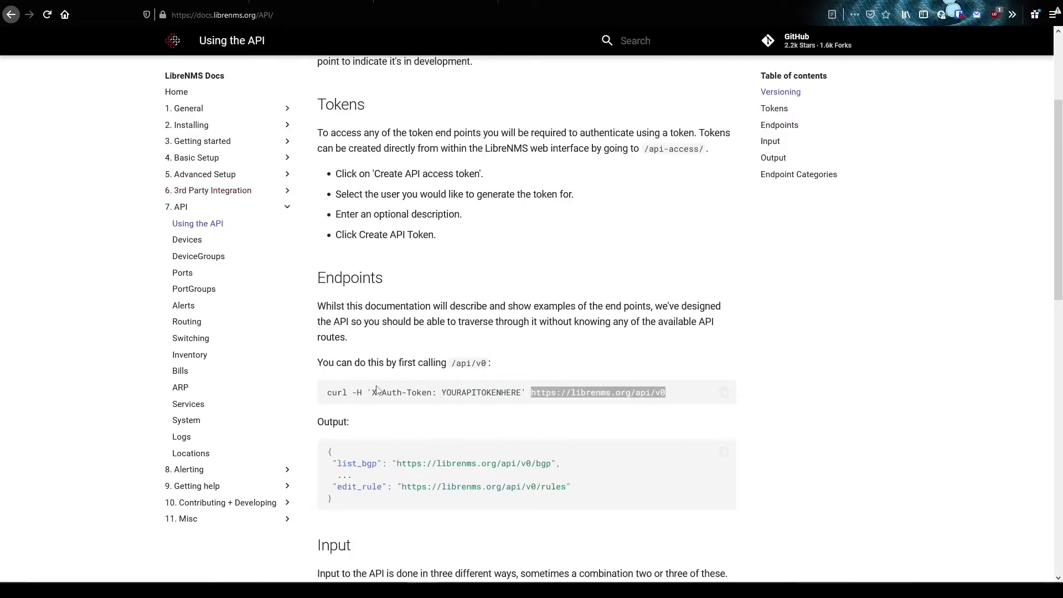
Step: Select the X-Auth-Token header, API URL and YOURAPITOKENHERE placeholder in the curl example
left_click_drag(363, 396, 436, 396)
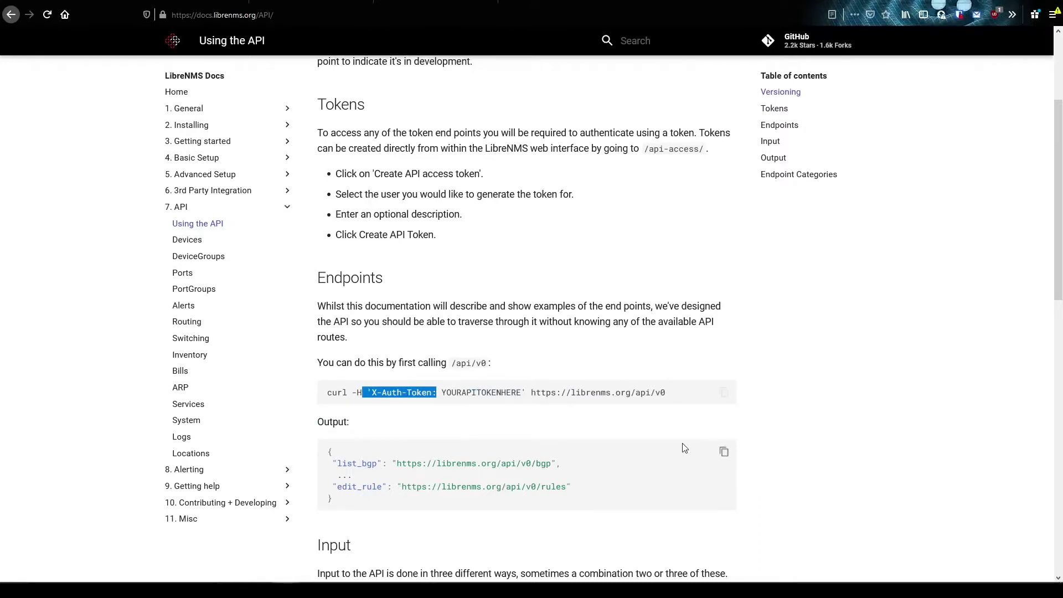
left_click_drag(668, 395, 527, 394)
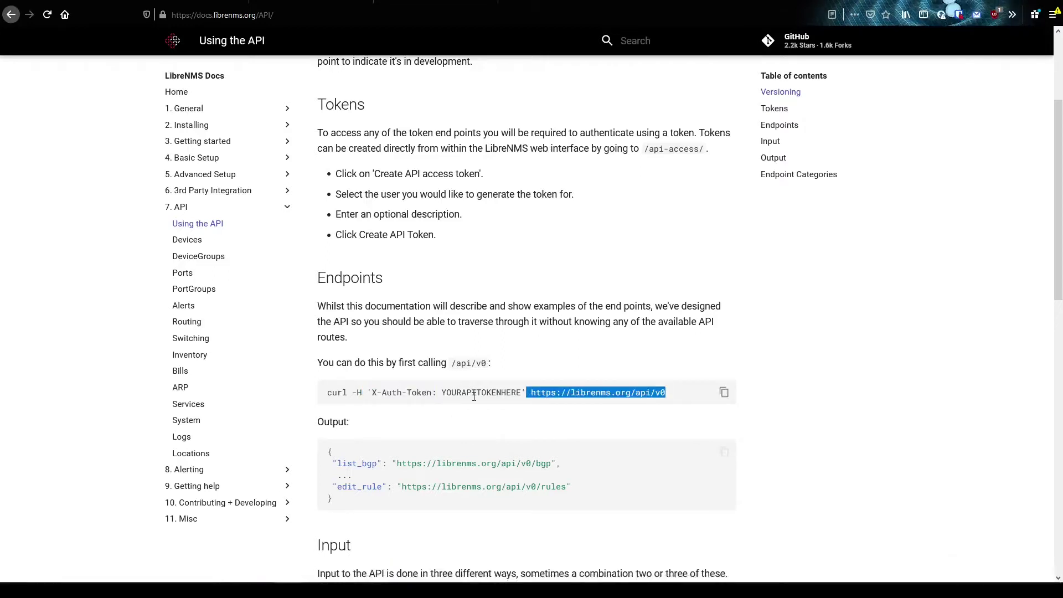
double_click(497, 391)
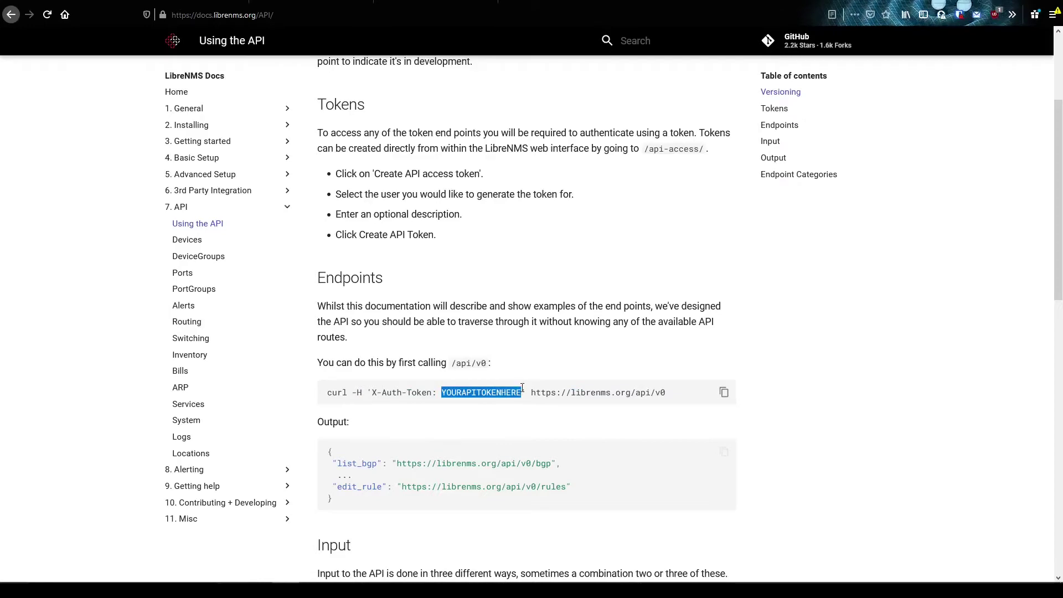
left_click_drag(523, 391, 401, 390)
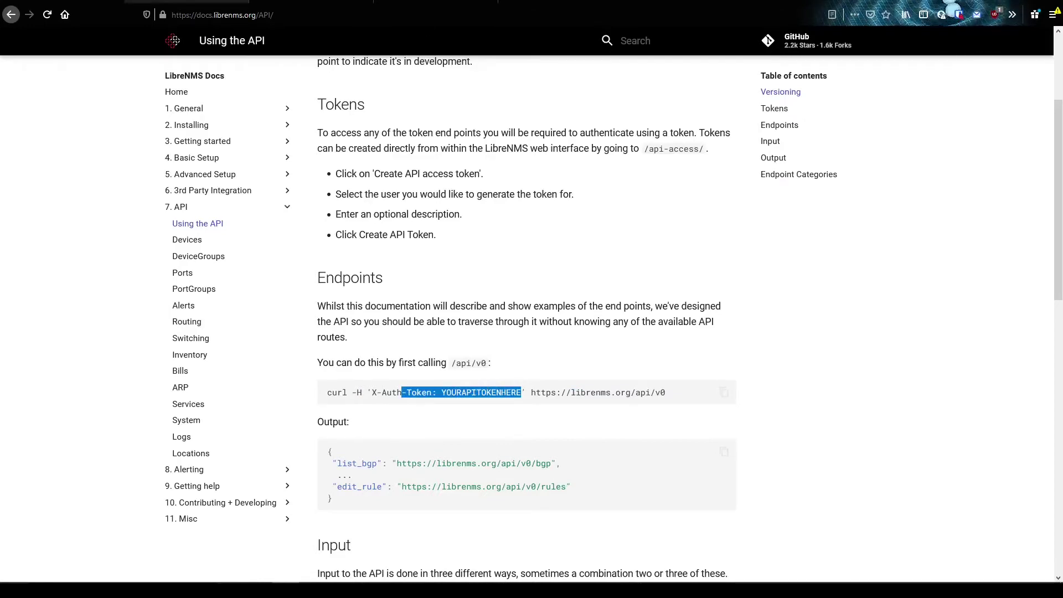
key("ctrl+Tab")
Step: Open API access token settings, cancel a new token, and select admin's existing token hash
left_click(904, 41)
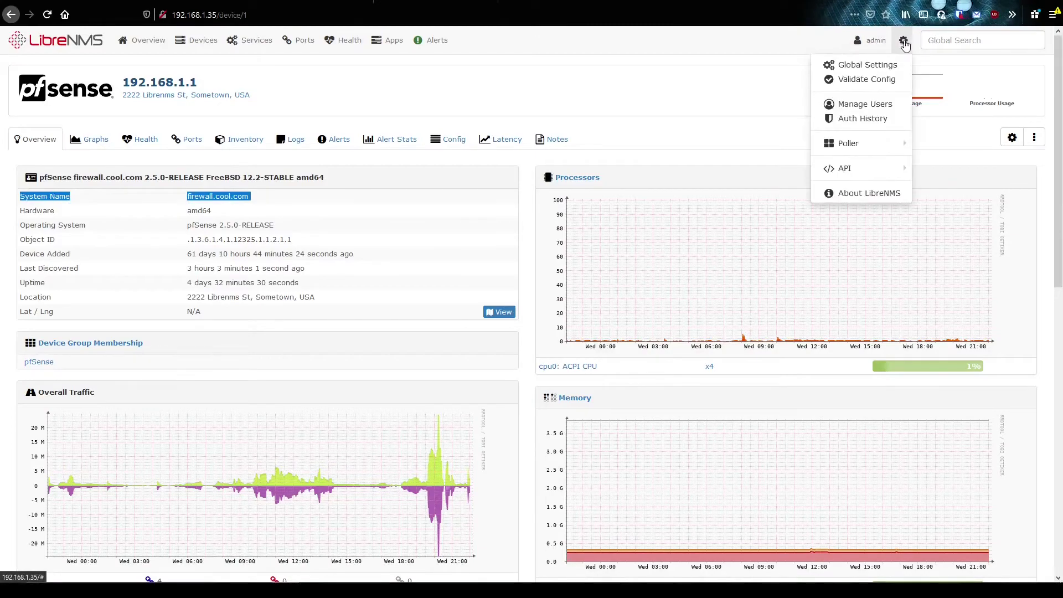
mouse_move(831, 168)
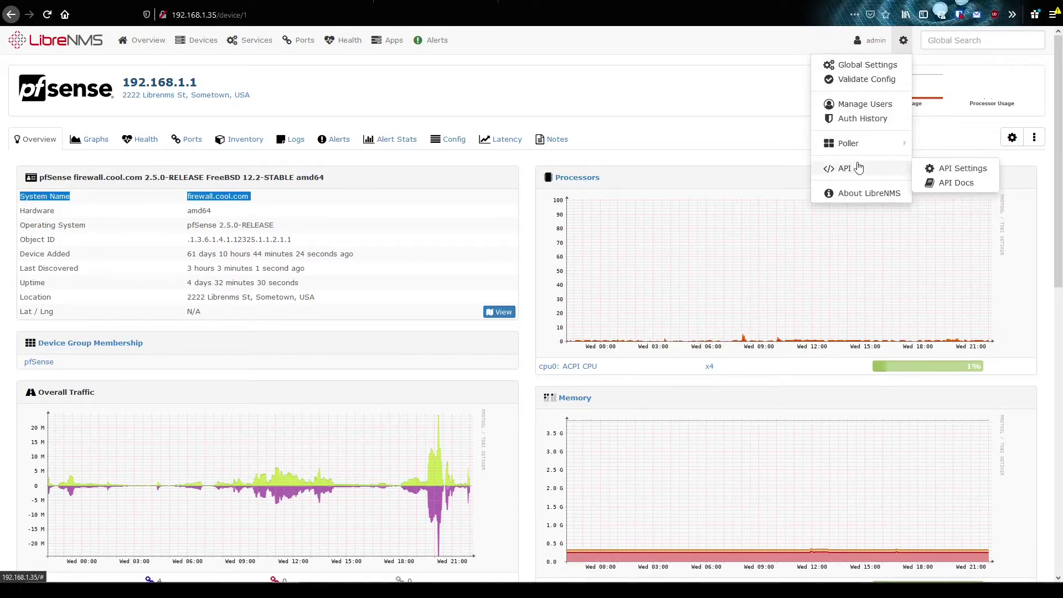
left_click(943, 168)
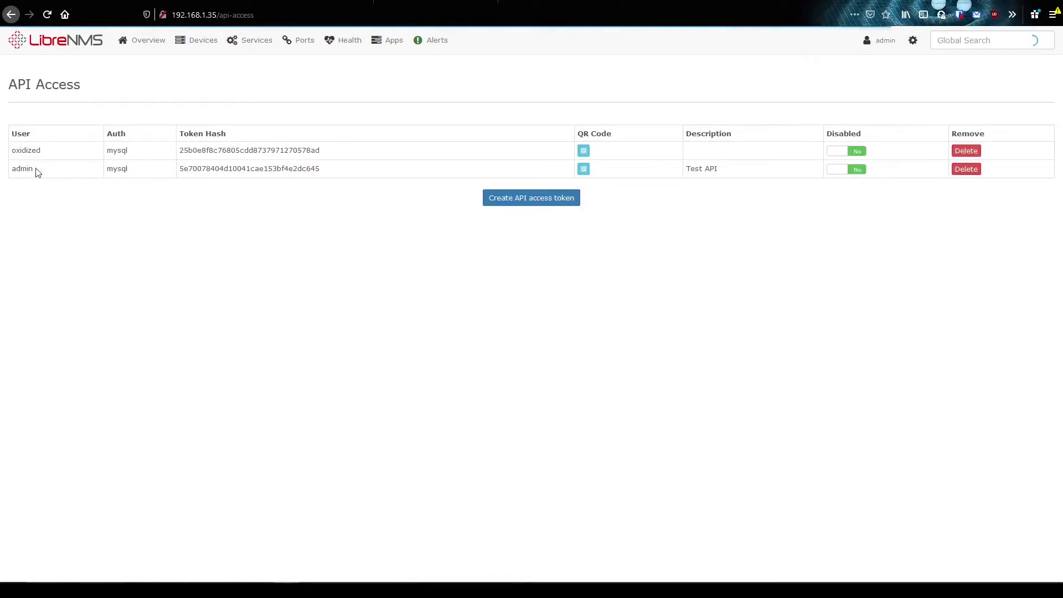
left_click(518, 198)
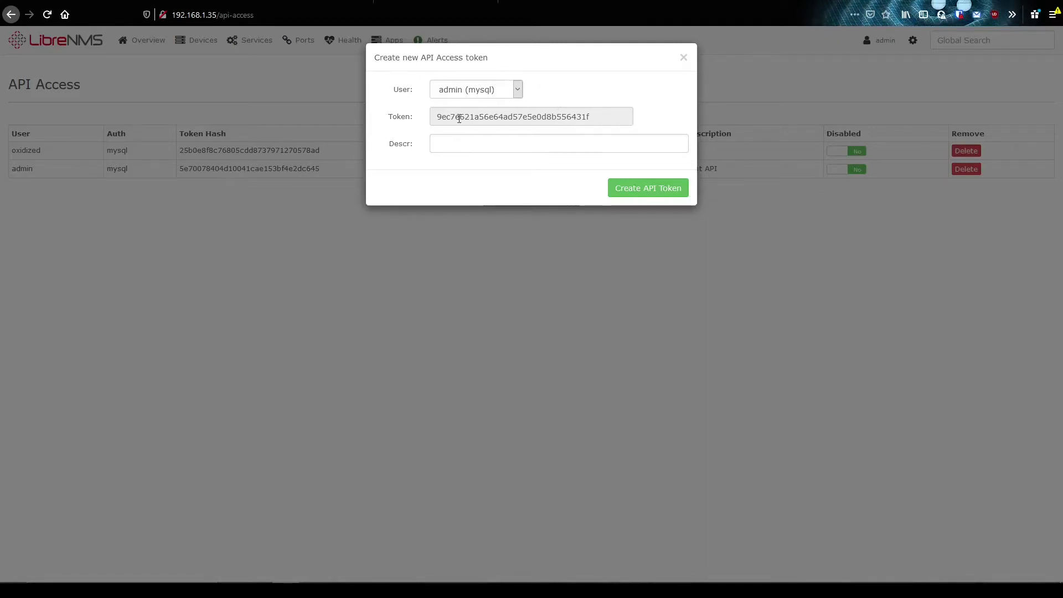
left_click(684, 59)
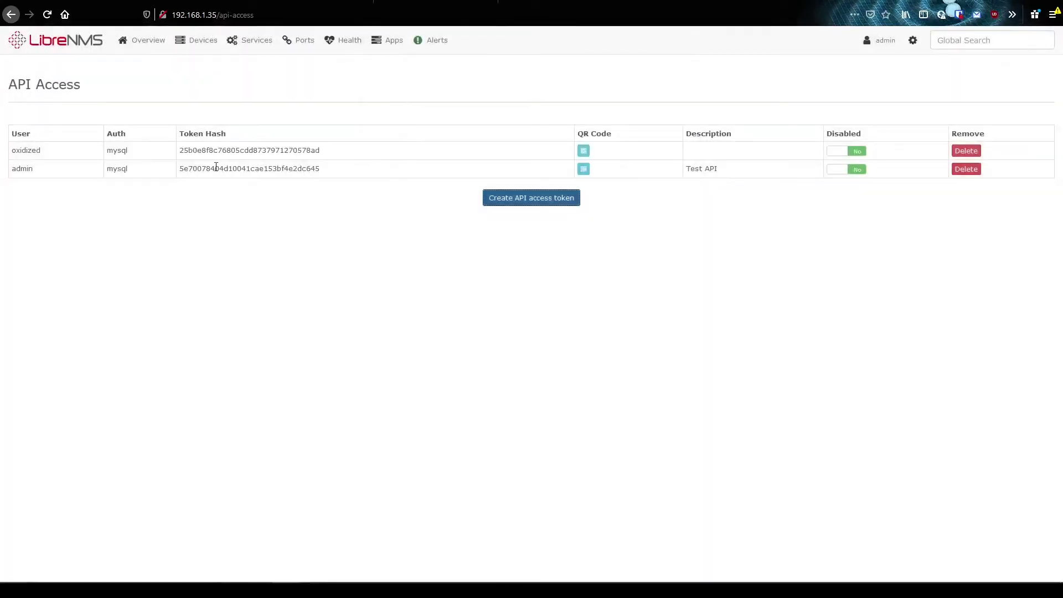
double_click(227, 167)
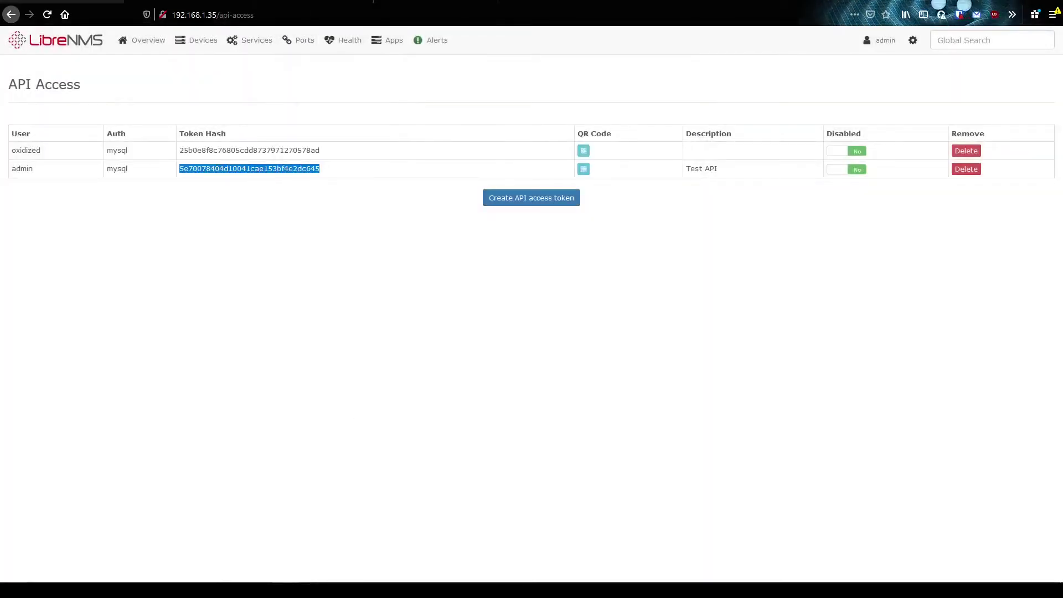
left_click(302, 2)
Step: Select the X-Auth-Token header, the YOURAPITOKENHERE placeholder, then the whole example curl command
left_click(490, 402)
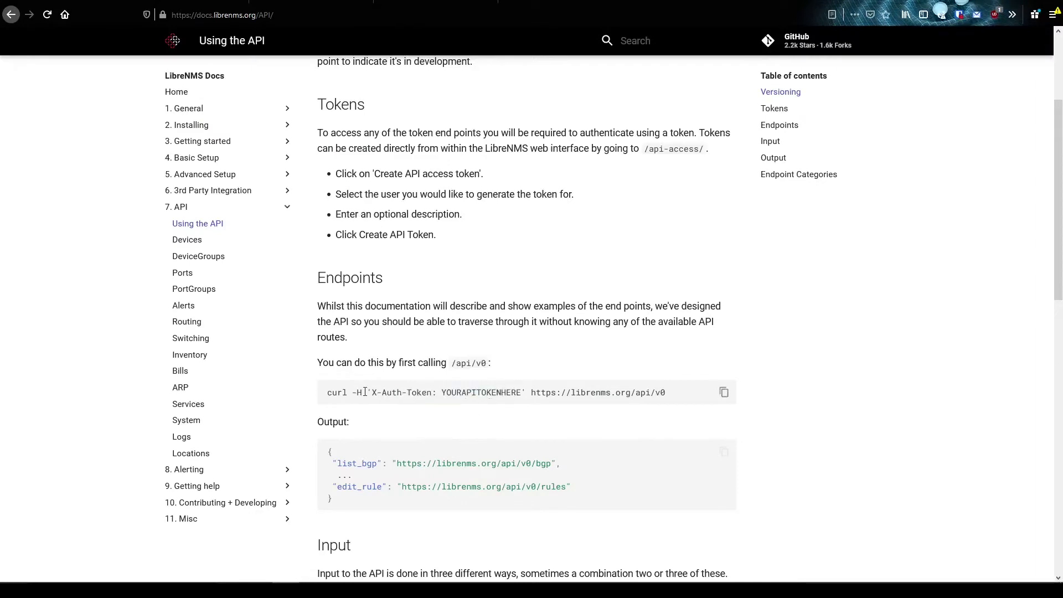
left_click_drag(368, 394, 443, 408)
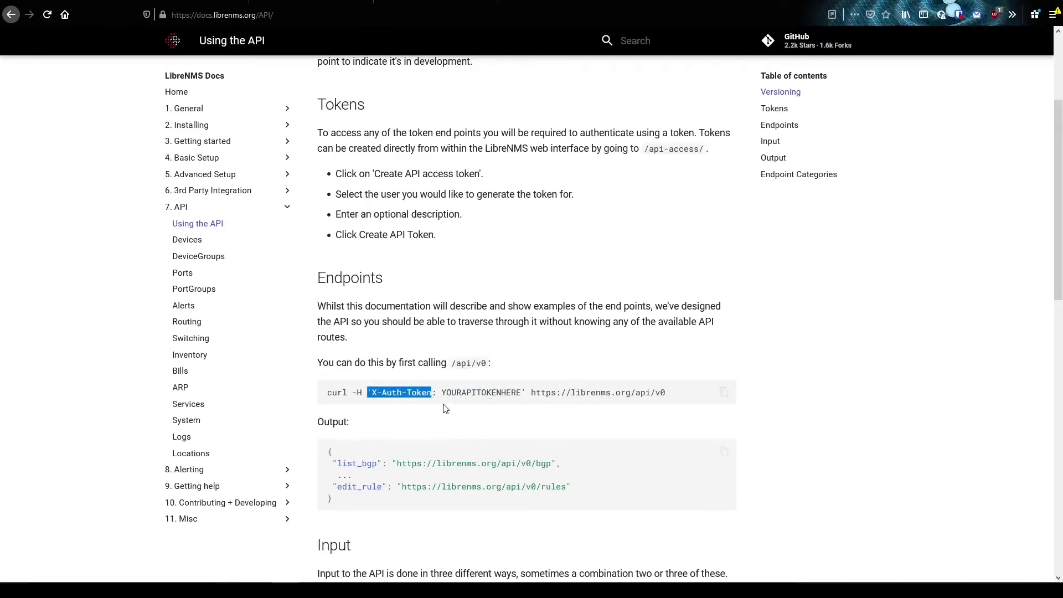
left_click(458, 395)
double_click(458, 395)
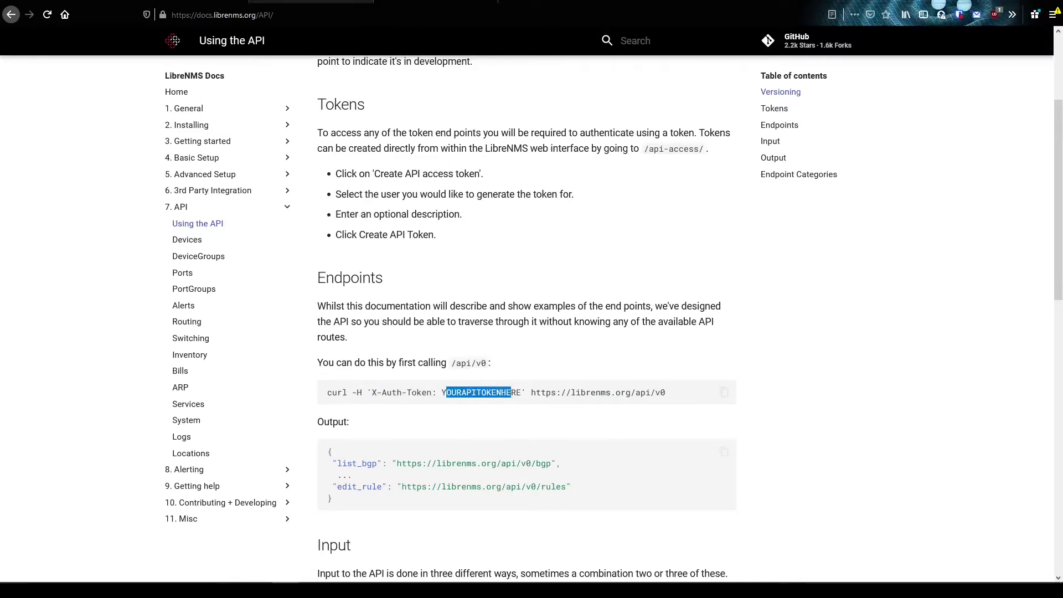
left_click(186, 1)
key("ctrl+Tab")
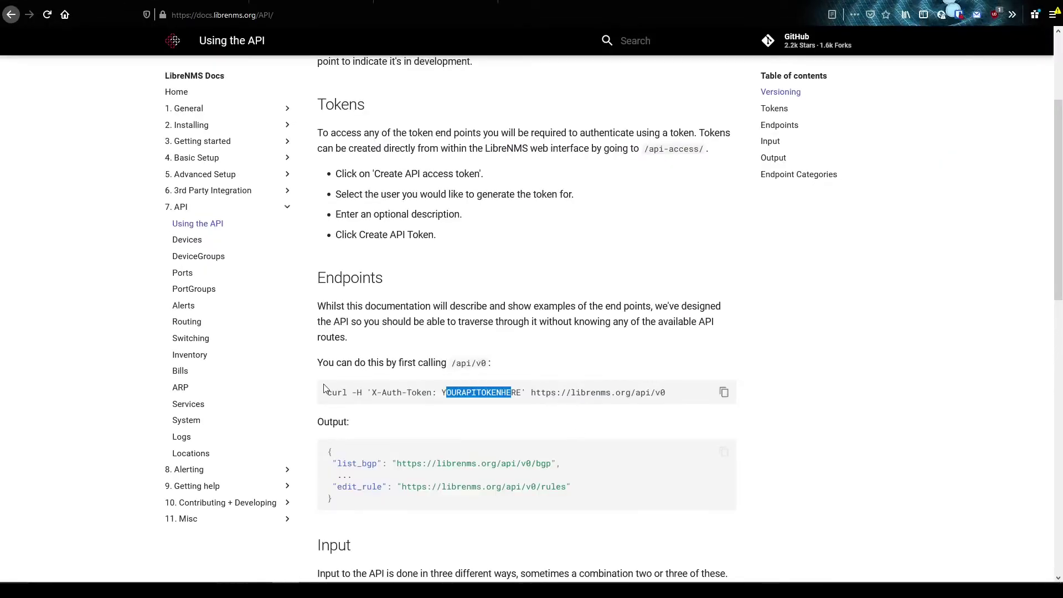
left_click_drag(325, 388, 664, 391)
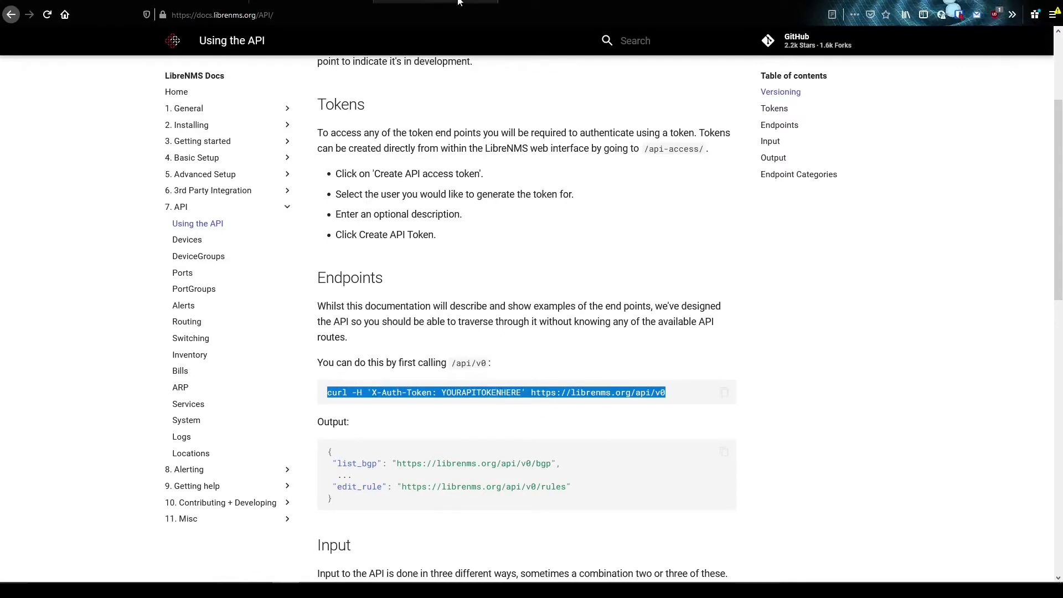
left_click(453, 3)
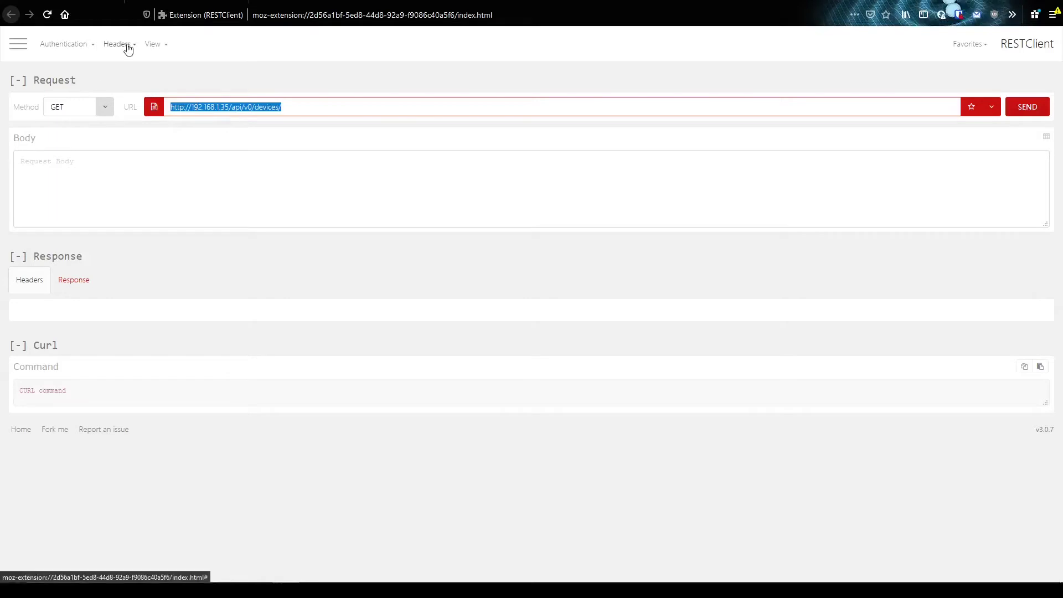
left_click(123, 45)
left_click(140, 104)
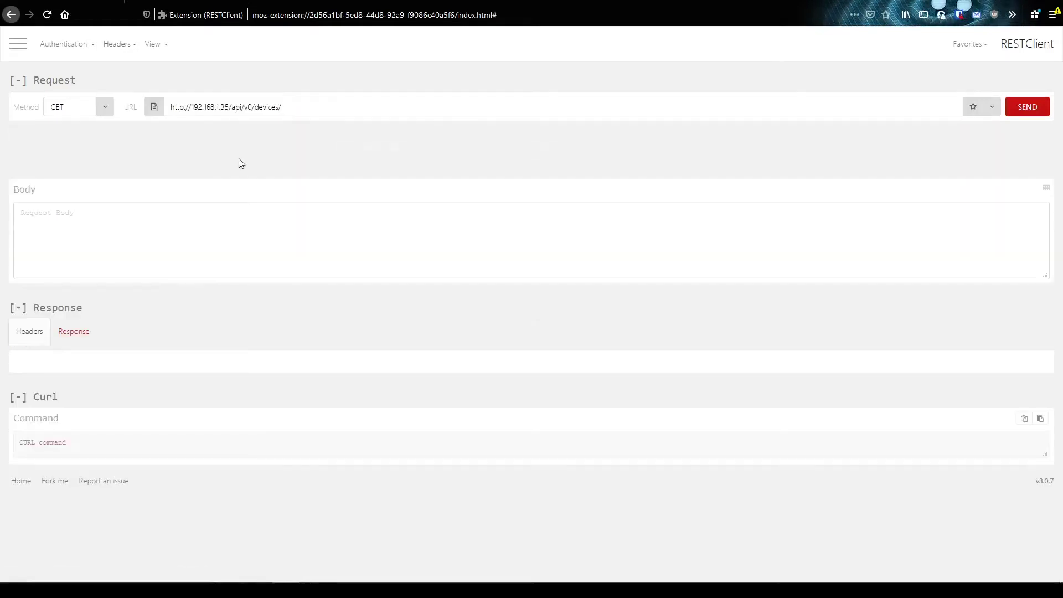
left_click(129, 45)
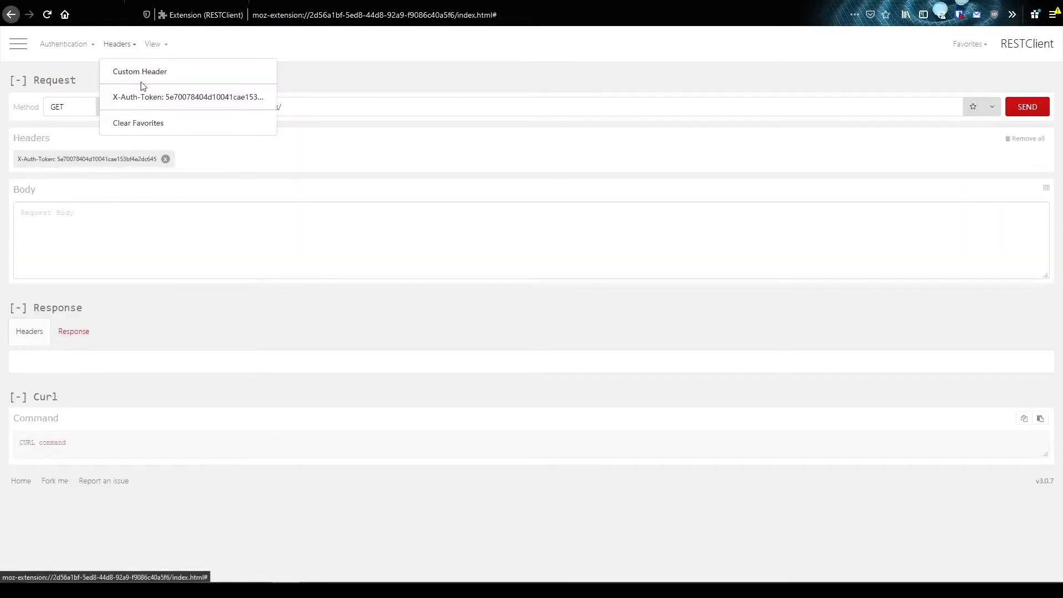
left_click(142, 73)
left_click(436, 162)
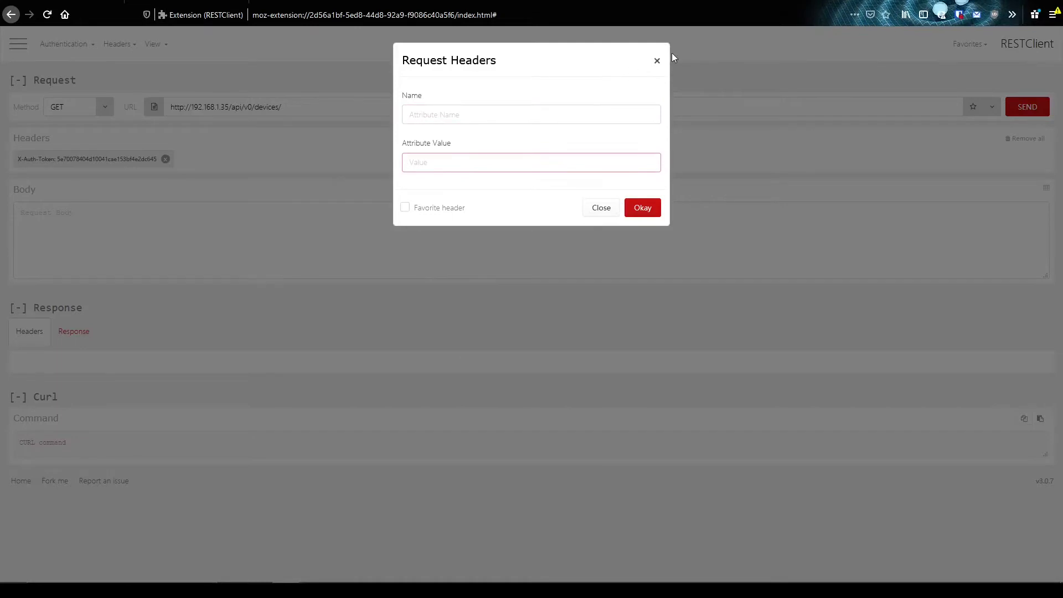
left_click(657, 60)
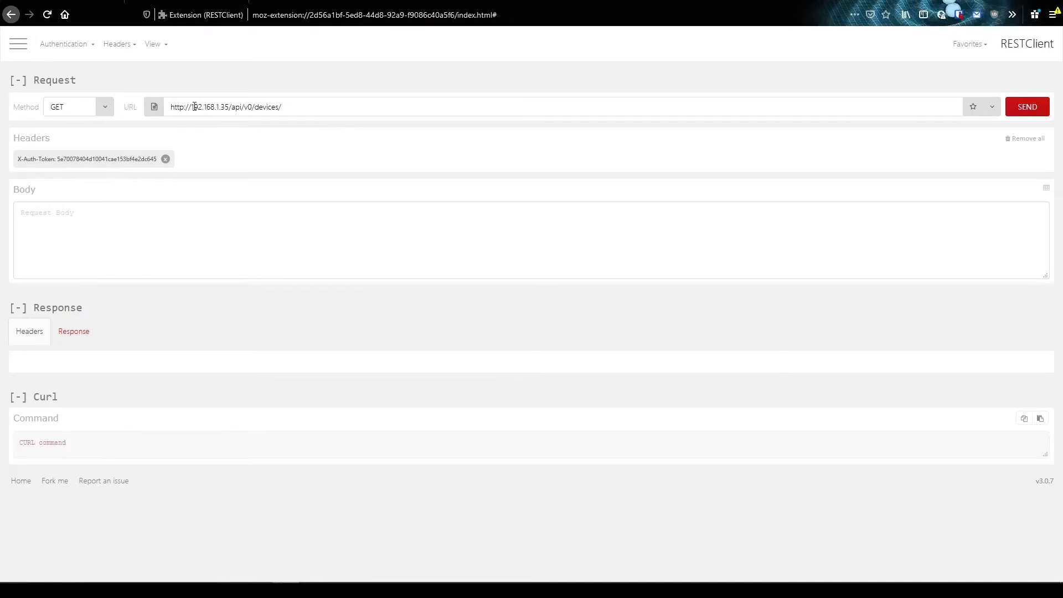
triple_click(195, 107)
Step: Pick out the librenms.org host in the docs' example curl URL
key("ctrl+Tab")
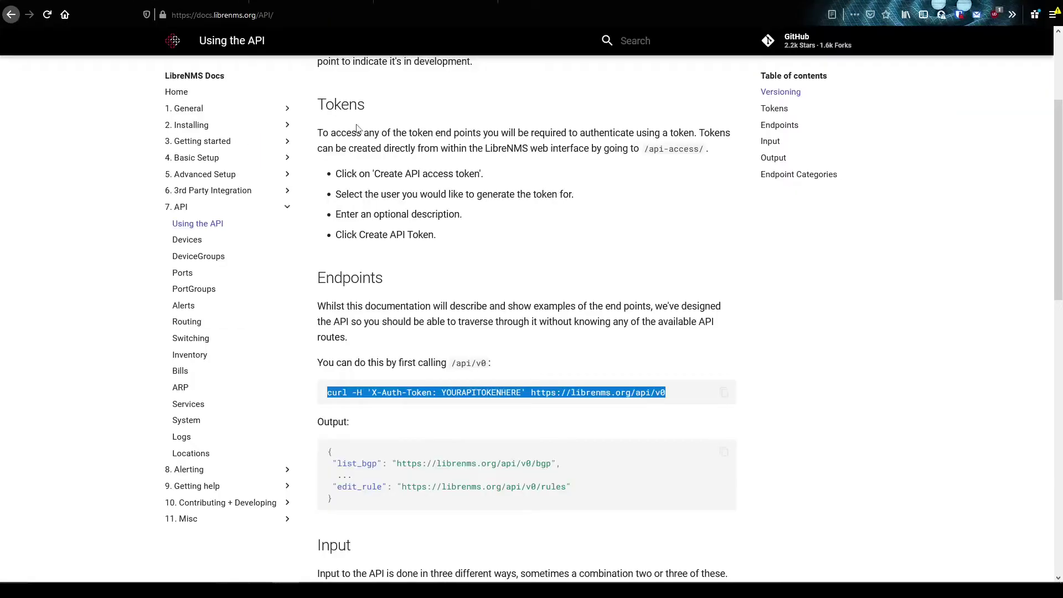
left_click_drag(680, 400, 636, 395)
left_click_drag(631, 394, 573, 391)
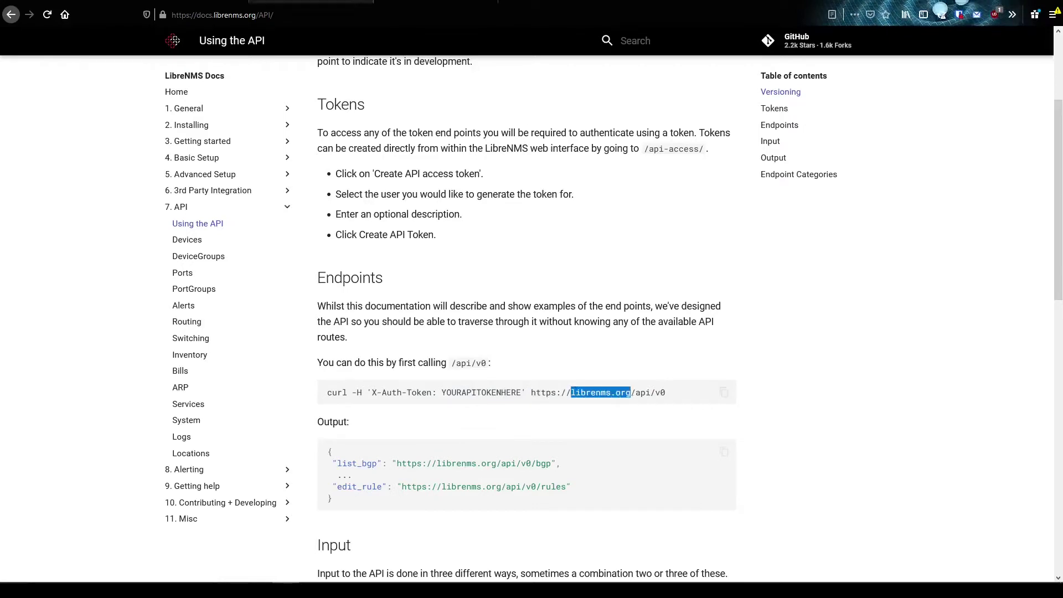
left_click(205, 1)
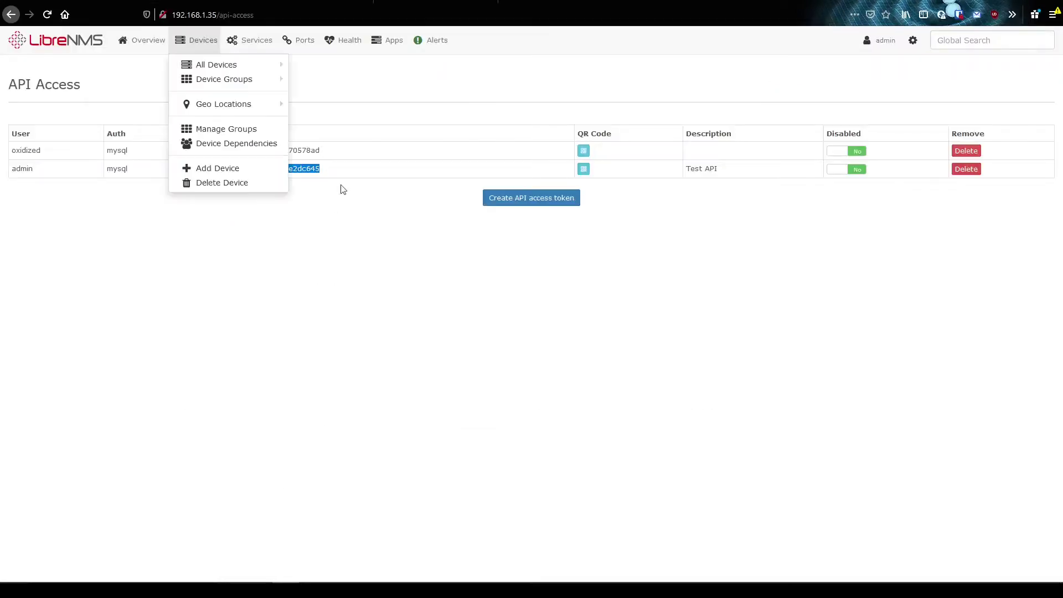
left_click(436, 2)
left_click(209, 106)
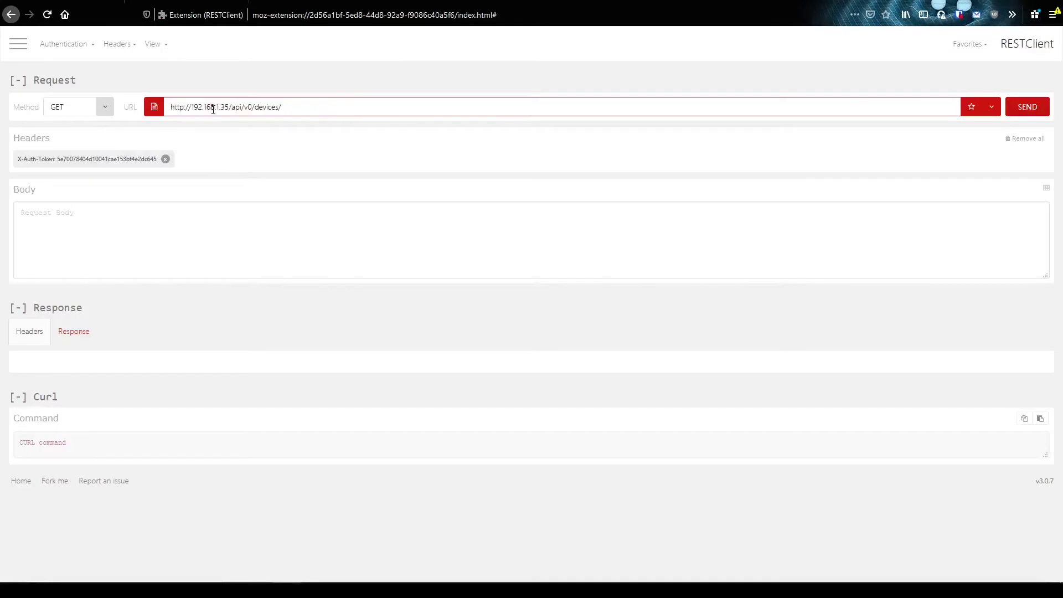
left_click_drag(189, 106, 308, 107)
left_click(309, 107)
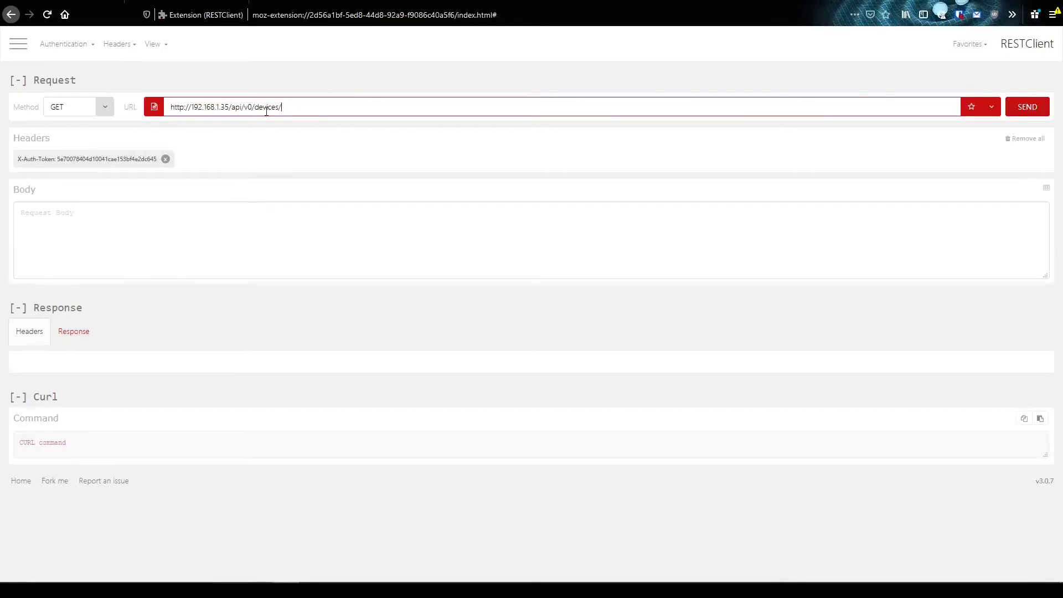
left_click_drag(258, 109, 318, 114)
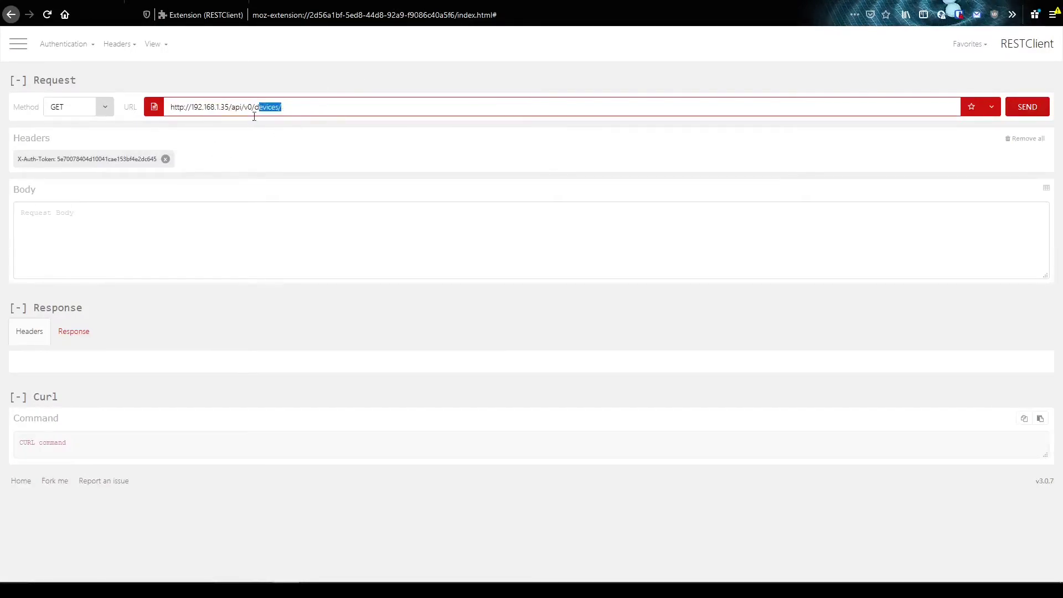
key("BackSpace")
key("BackSpace")
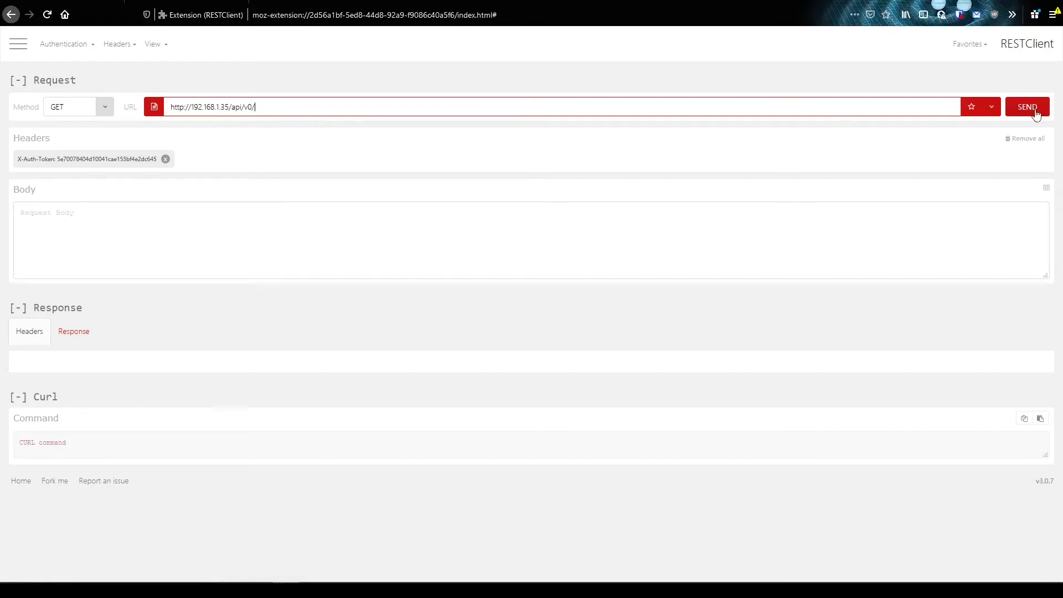
Step: Send the request and browse the JSON response listing endpoints like ack_alert and add_device
left_click(1027, 106)
left_click(83, 331)
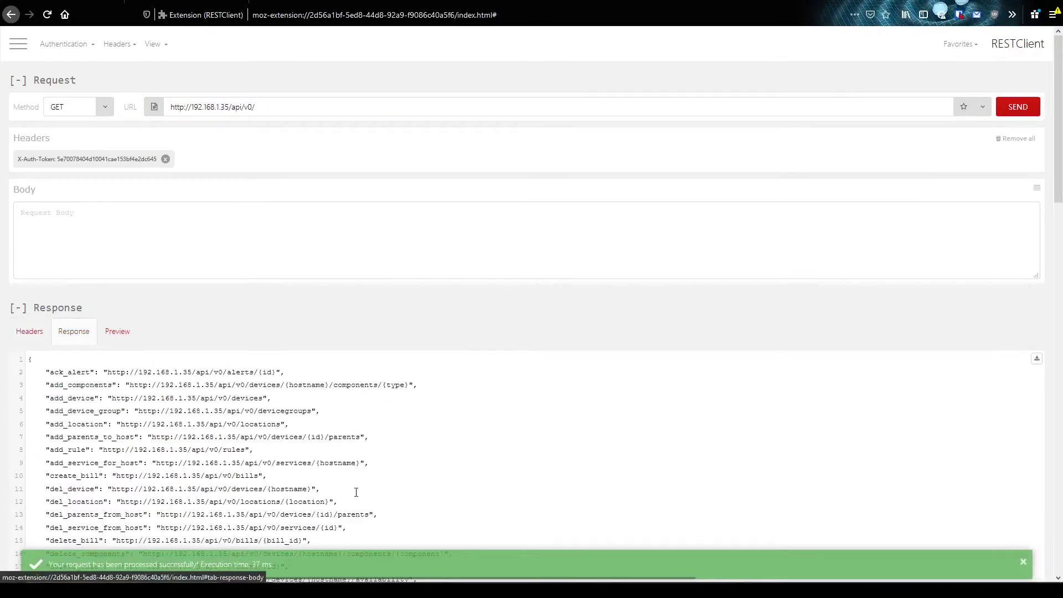
scroll(305, 463, "down", 4)
scroll(234, 396, "down", 5)
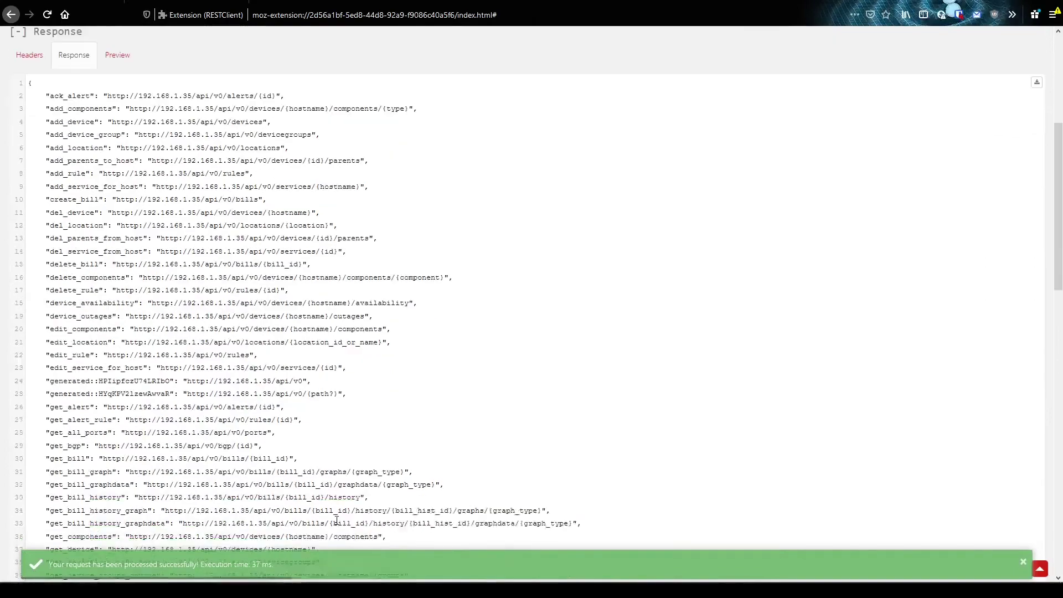
scroll(234, 397, "down", 5)
scroll(182, 314, "up", 13)
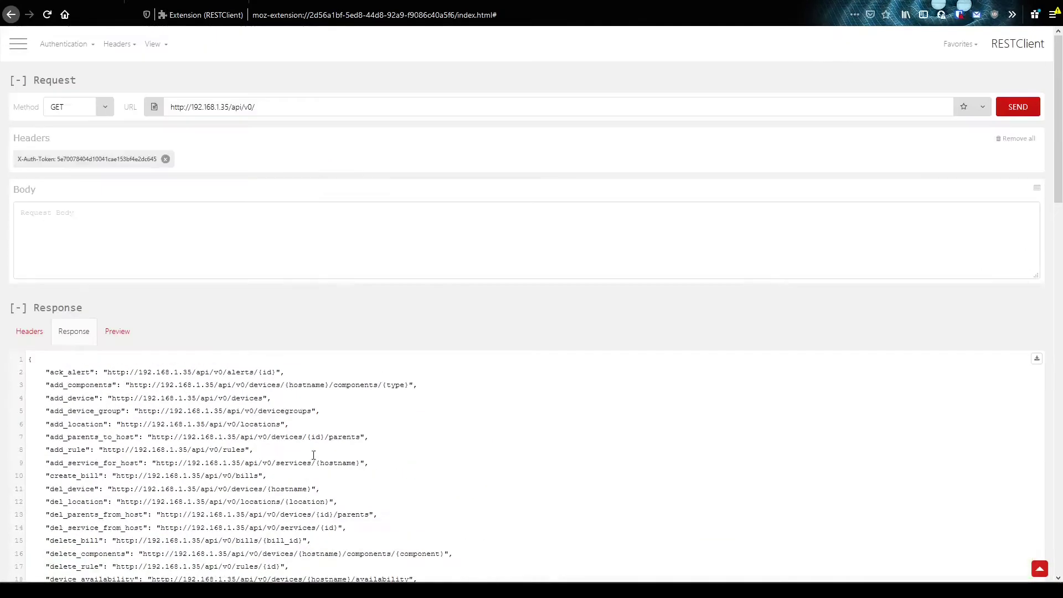
scroll(182, 313, "down", 3)
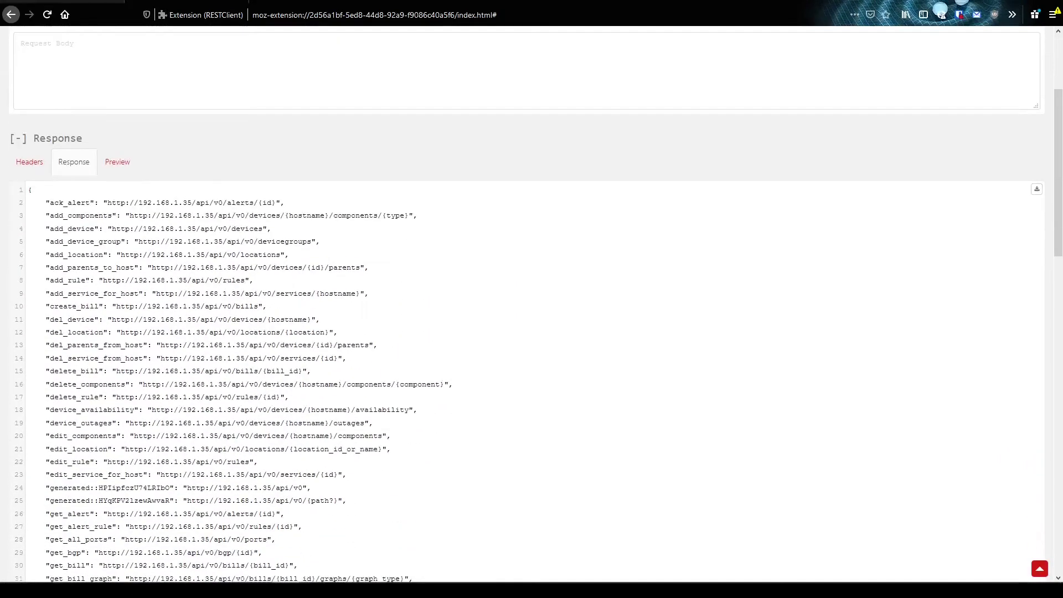
Step: In the Devices API docs, check get_device_ip_addresses, then pick out list_devices' /api/v0/devices route
key("ctrl+Tab")
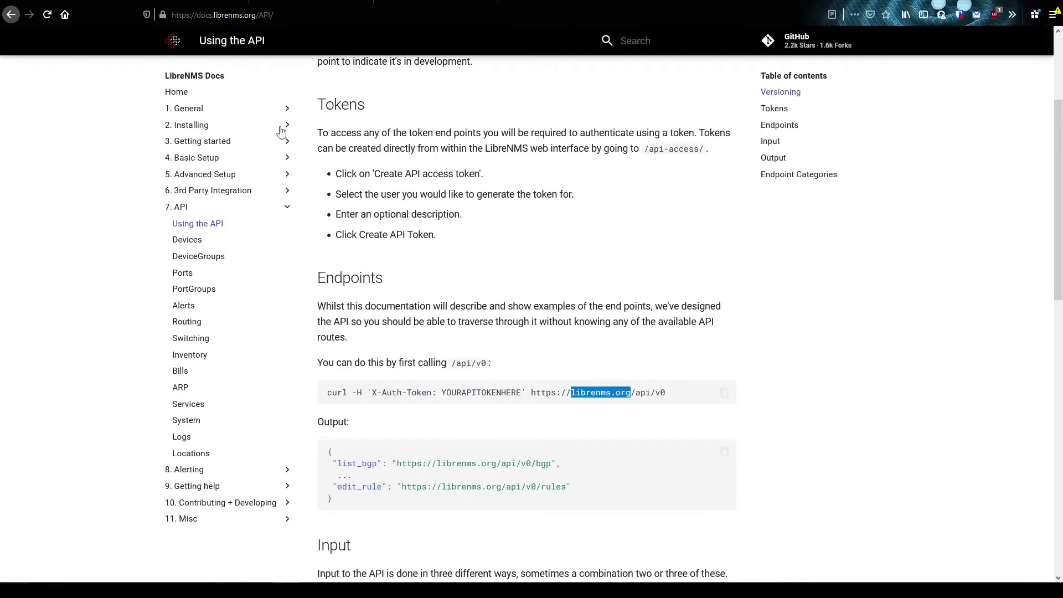
left_click(191, 238)
left_click(785, 324)
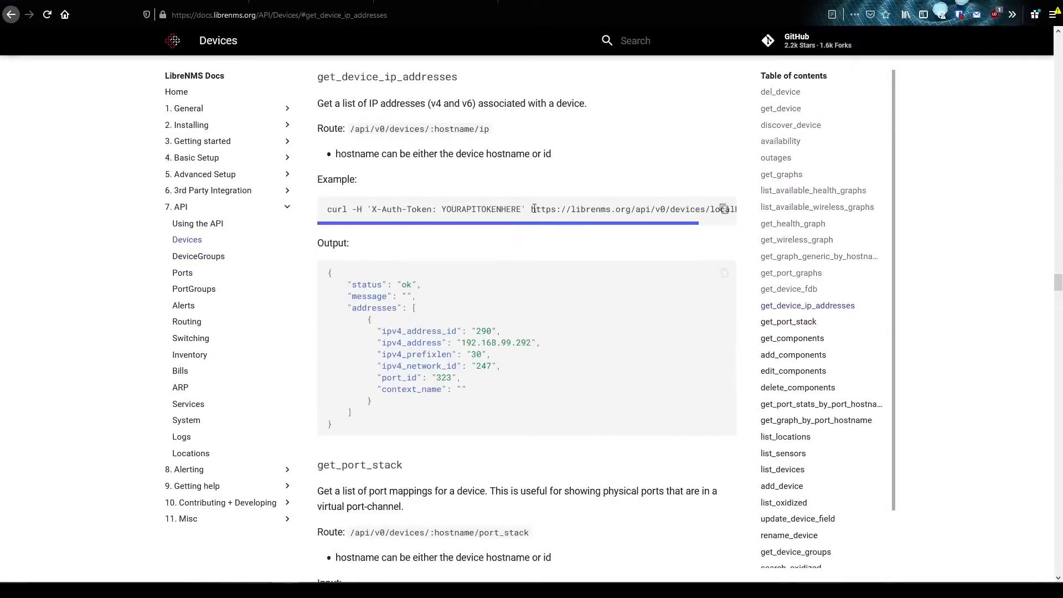
left_click_drag(531, 209, 750, 208)
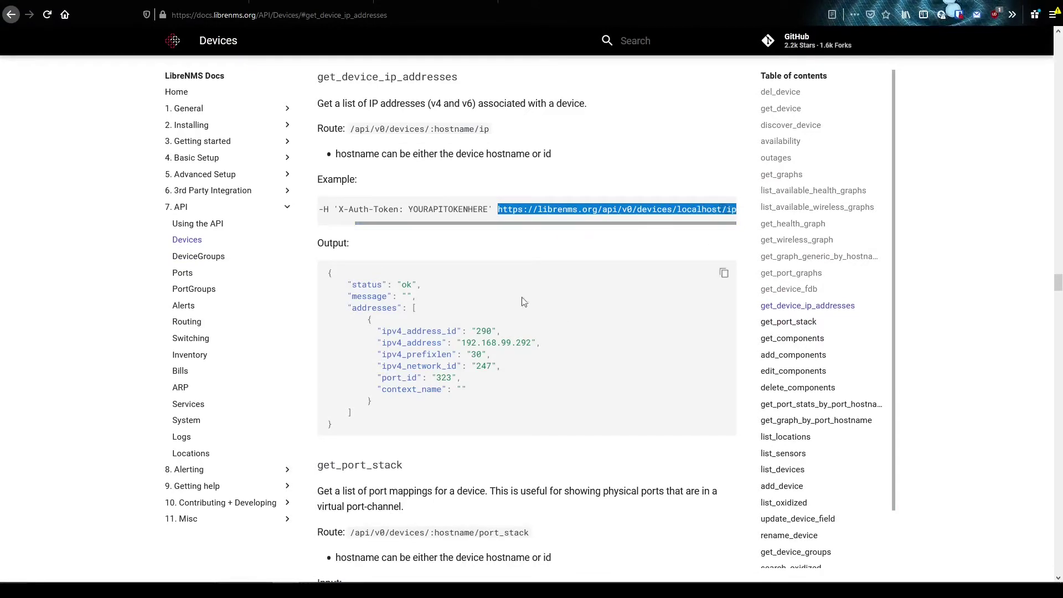
left_click(787, 470)
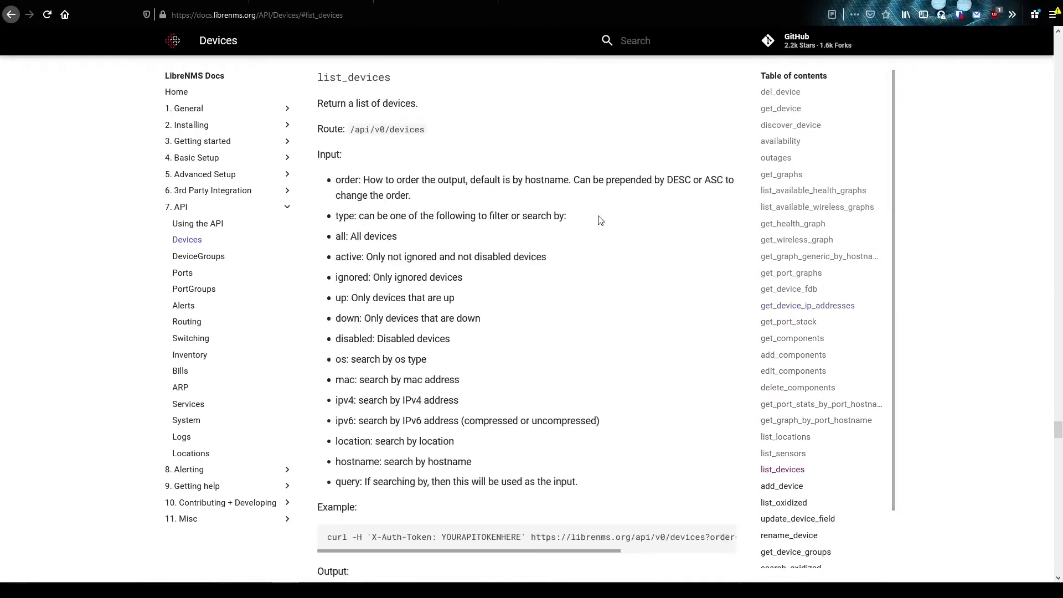
scroll(523, 347, "up", 1)
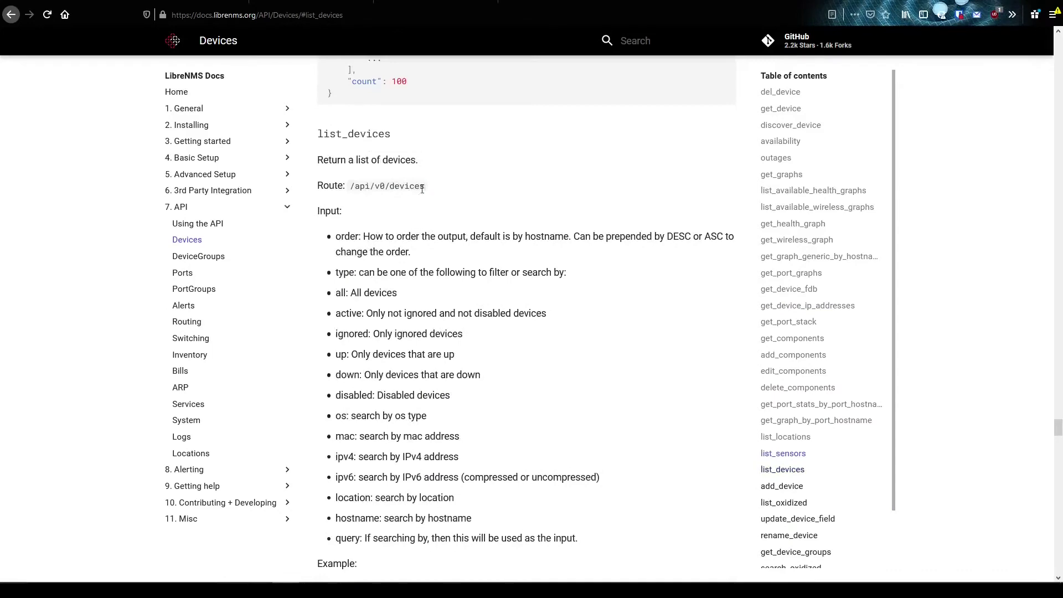
left_click_drag(422, 190, 391, 191)
key("ctrl+c")
left_click(436, 2)
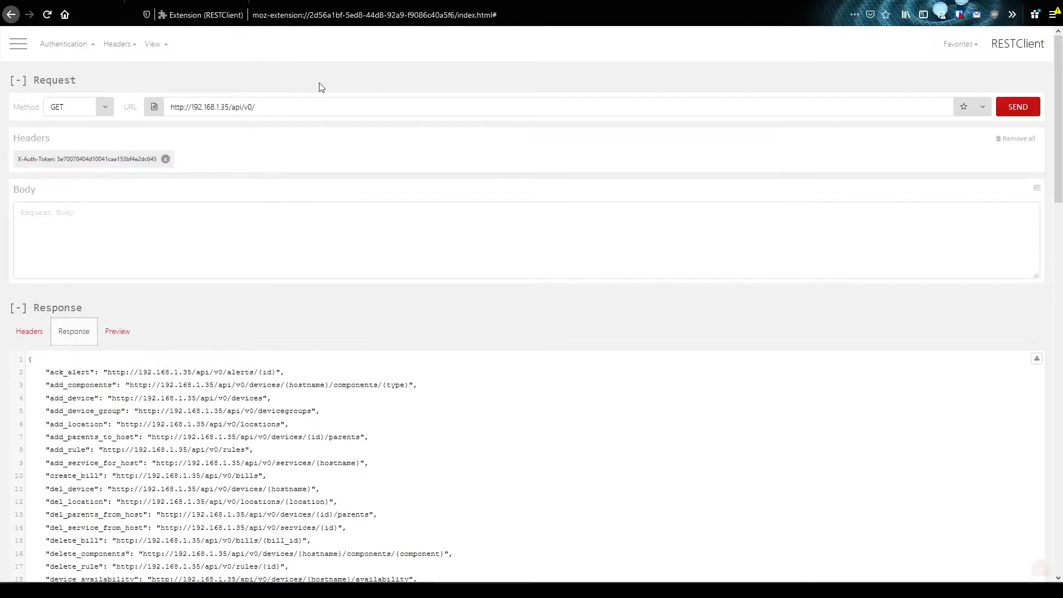
left_click(263, 107)
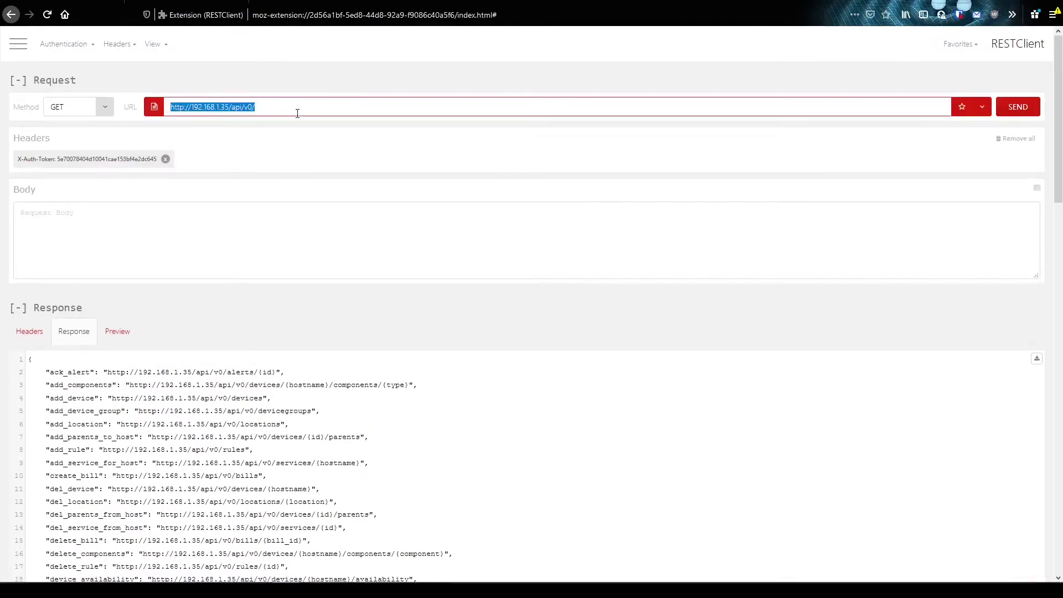
left_click(299, 109)
key("ctrl+v")
left_click(1025, 109)
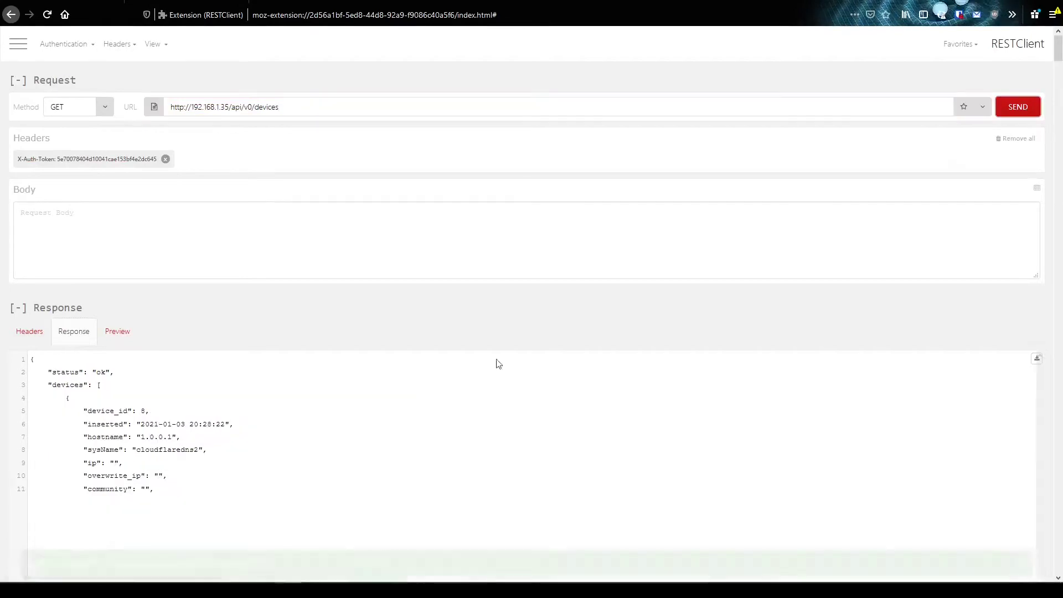
scroll(138, 364, "down", 2)
scroll(137, 364, "down", 3)
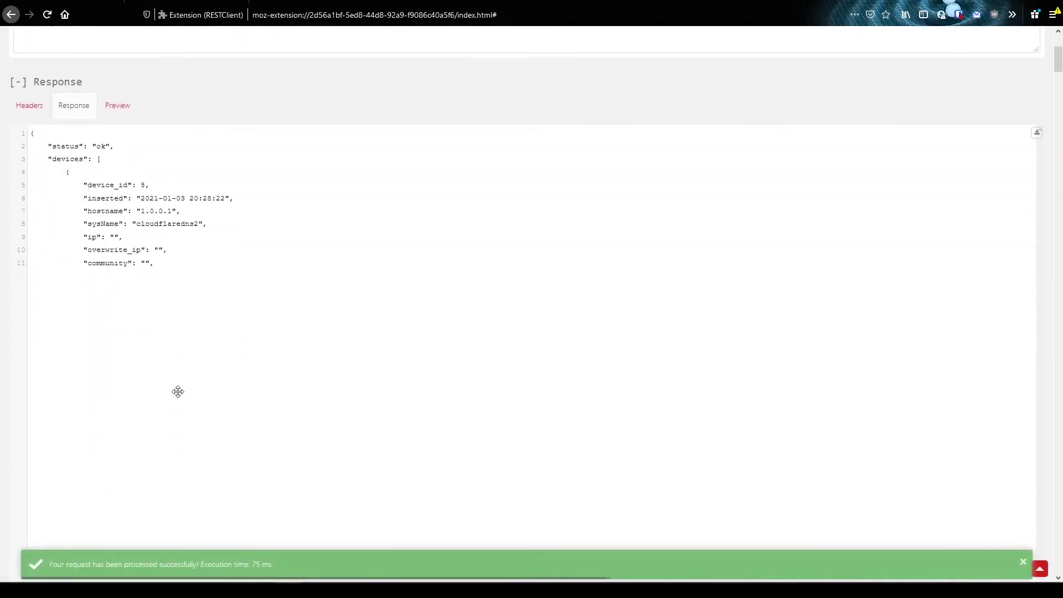
left_click(118, 237)
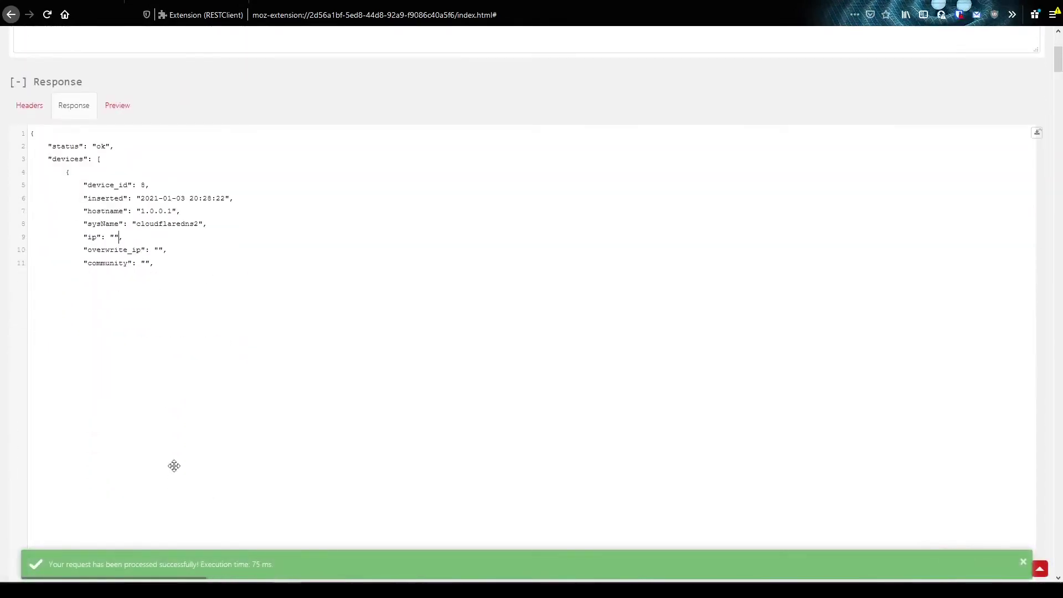
left_click(97, 277)
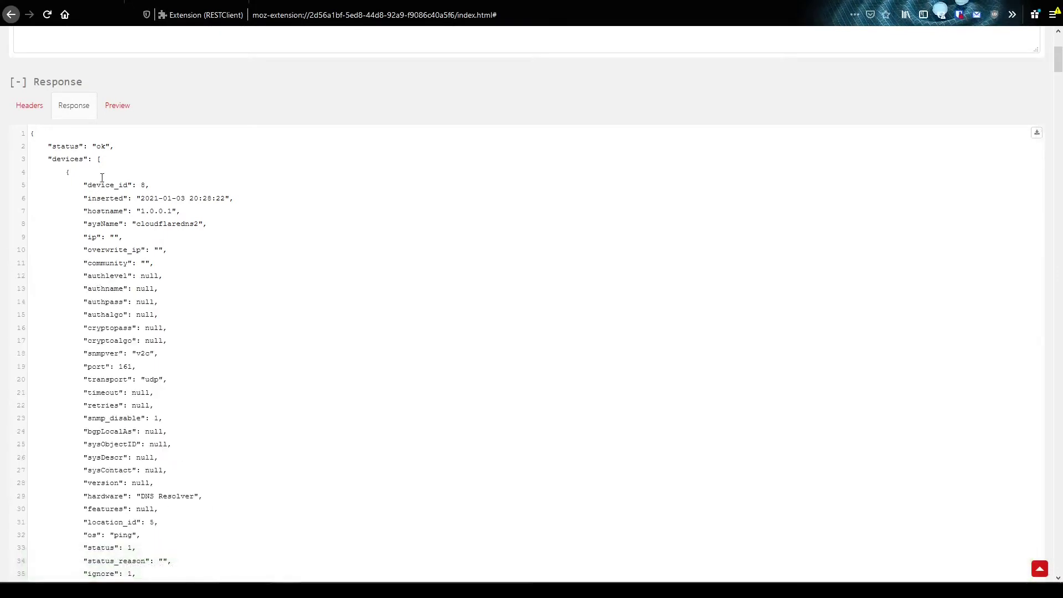
left_click_drag(78, 151, 190, 266)
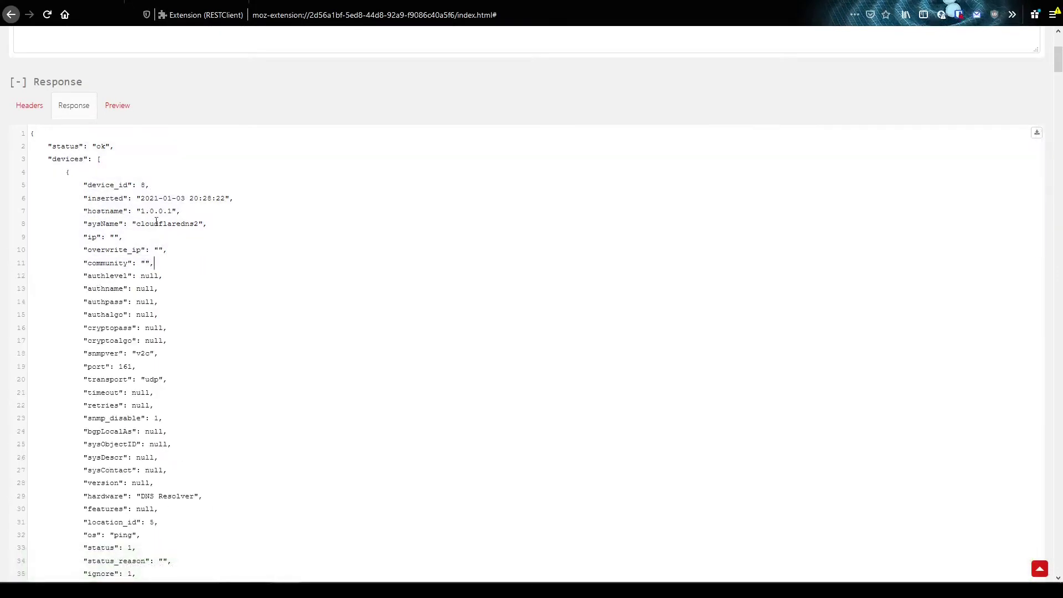
left_click_drag(63, 161, 109, 157)
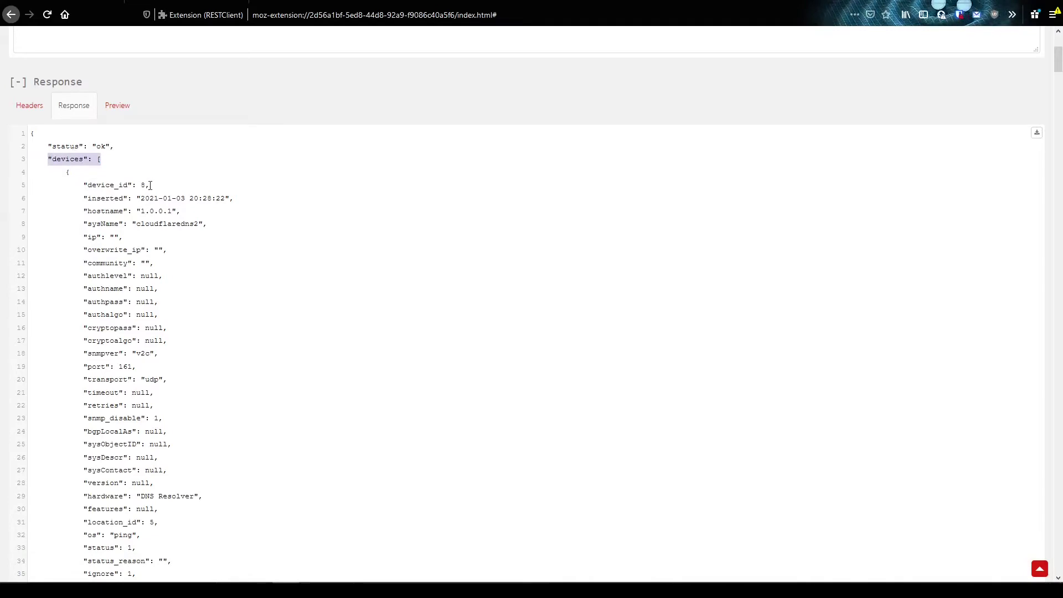
left_click_drag(150, 185, 99, 183)
scroll(135, 245, "down", 13)
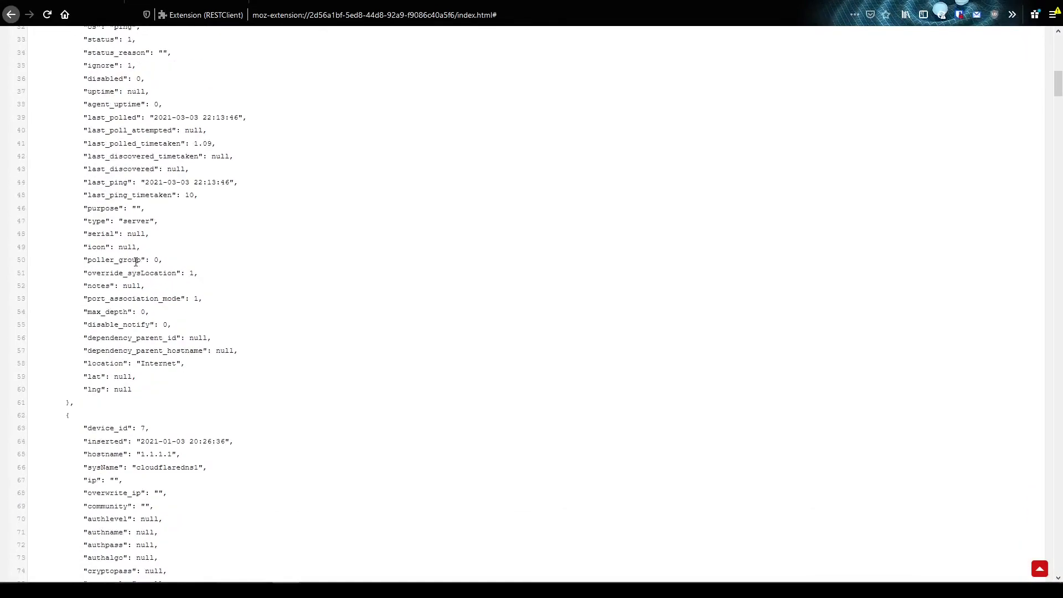
left_click(123, 202)
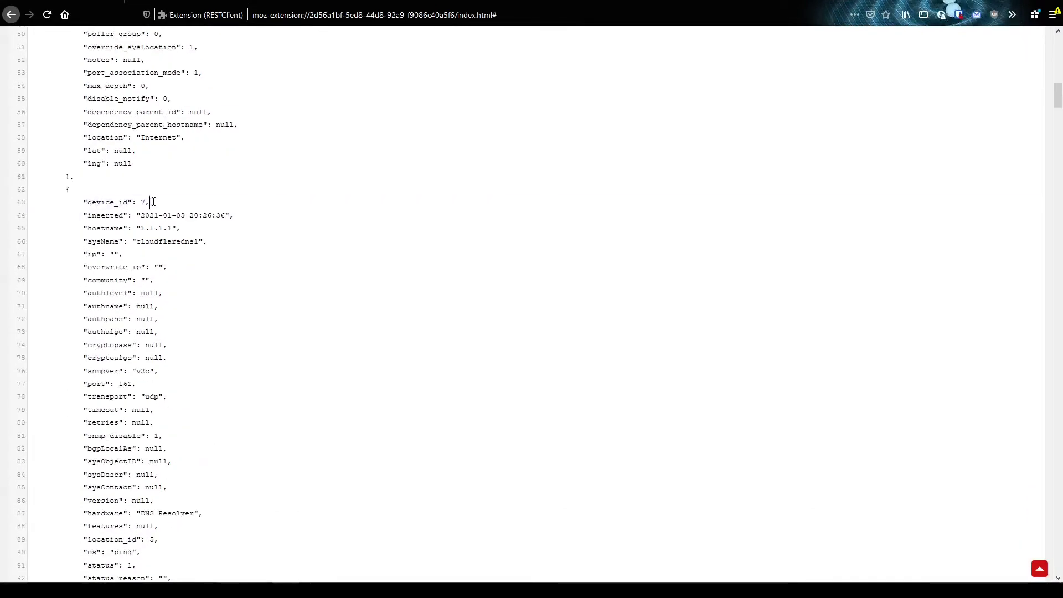
left_click_drag(150, 202, 89, 202)
left_click_drag(180, 228, 80, 209)
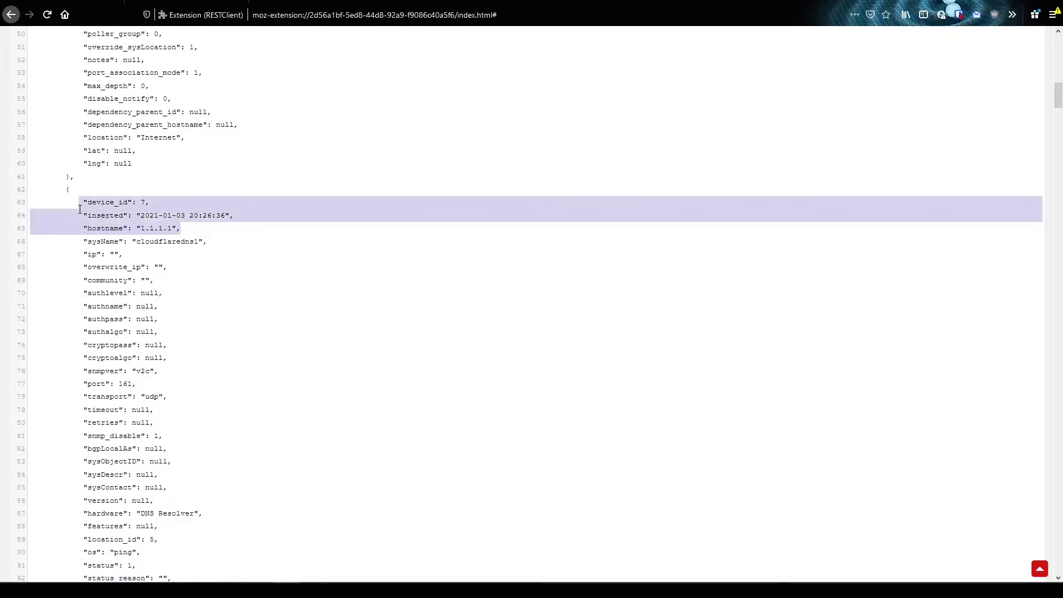
left_click(178, 227)
scroll(198, 225, "down", 10)
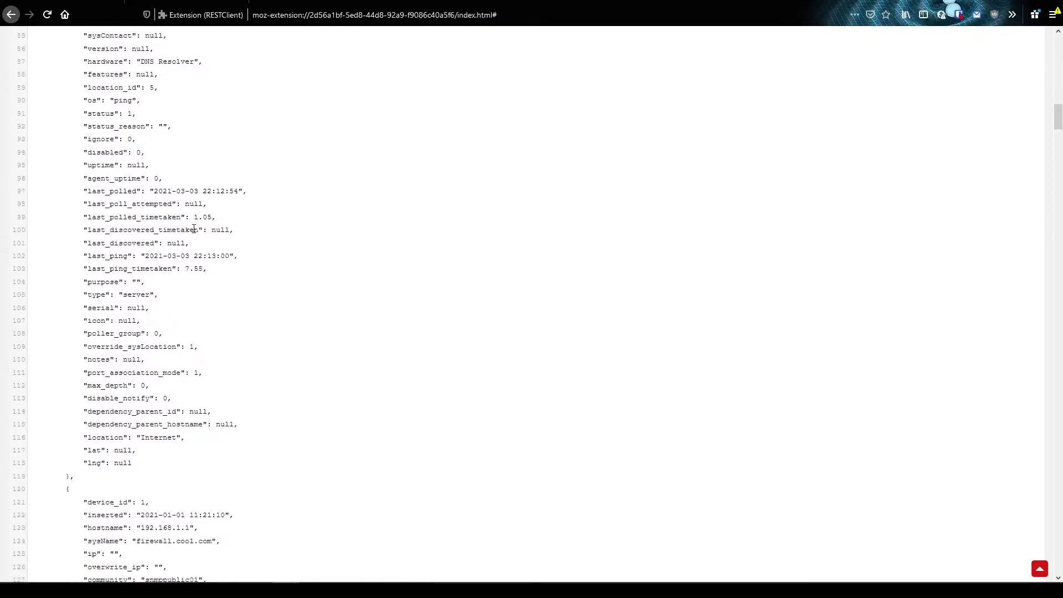
double_click(143, 276)
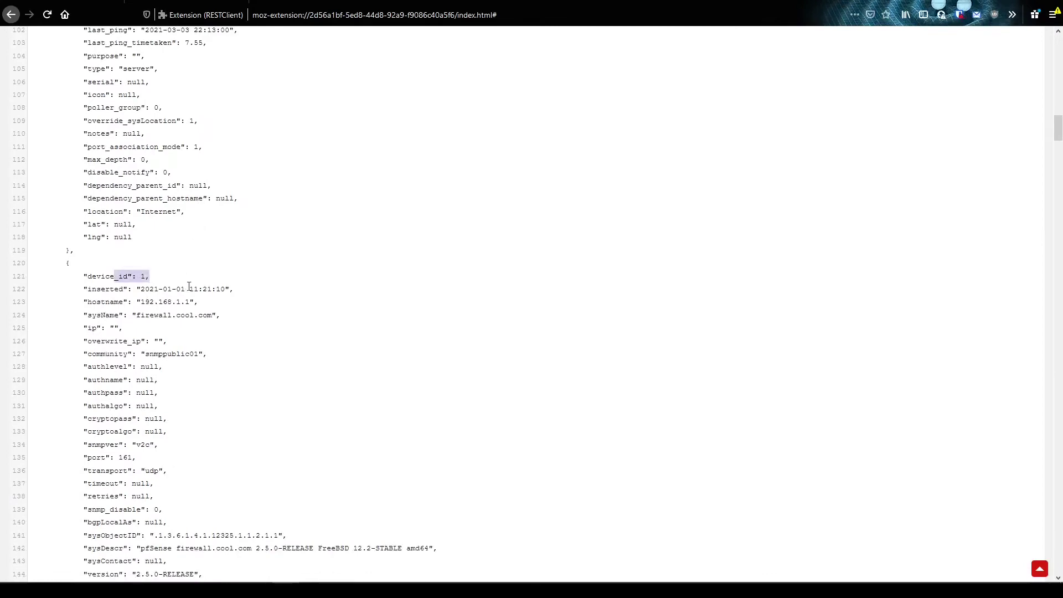
left_click_drag(193, 302, 141, 302)
scroll(182, 388, "down", 5)
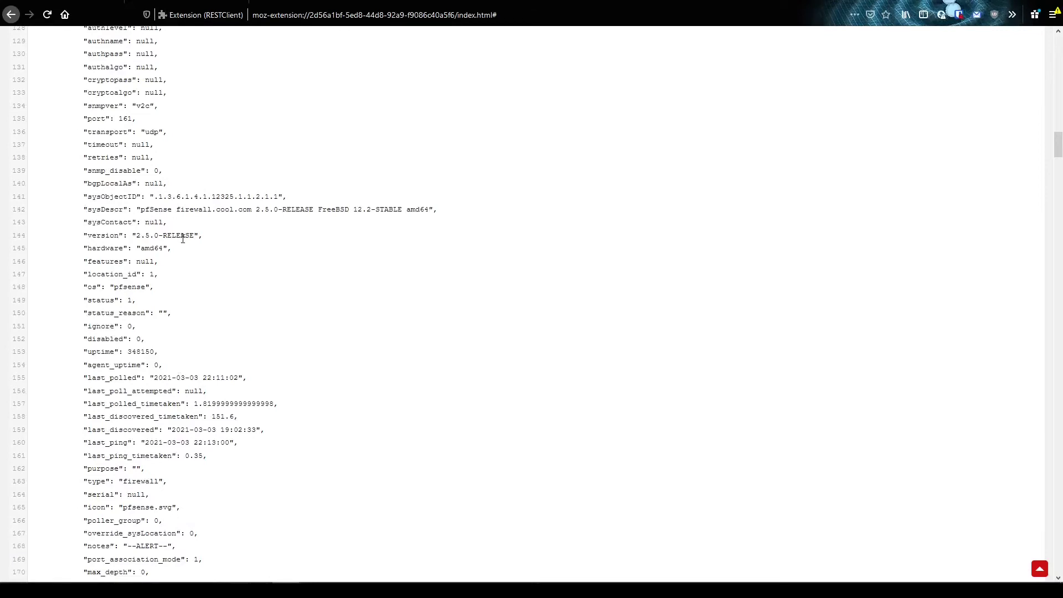
key("ctrl+Tab")
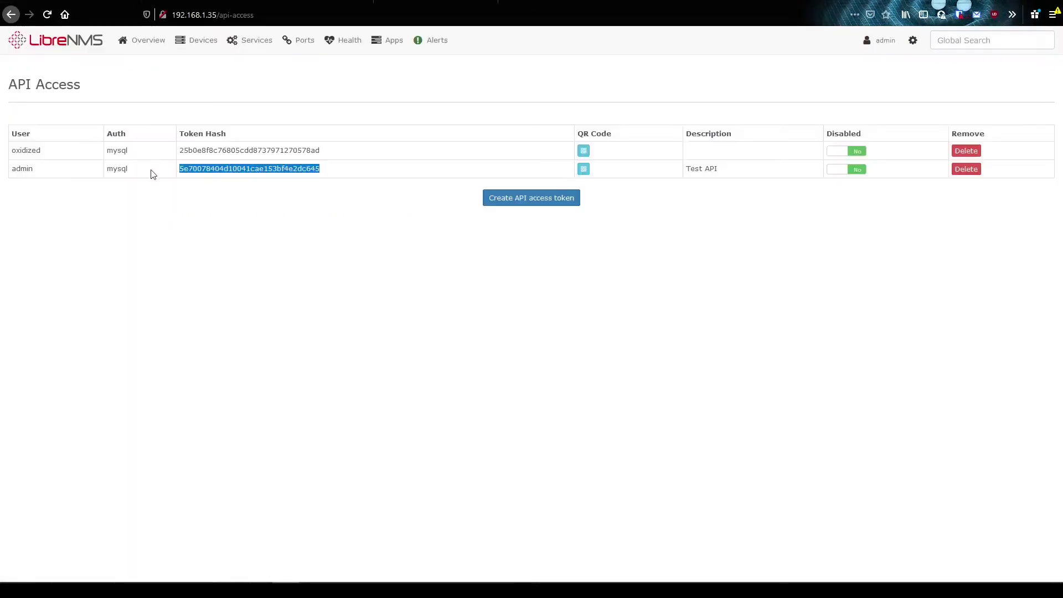
mouse_move(194, 39)
left_click(217, 66)
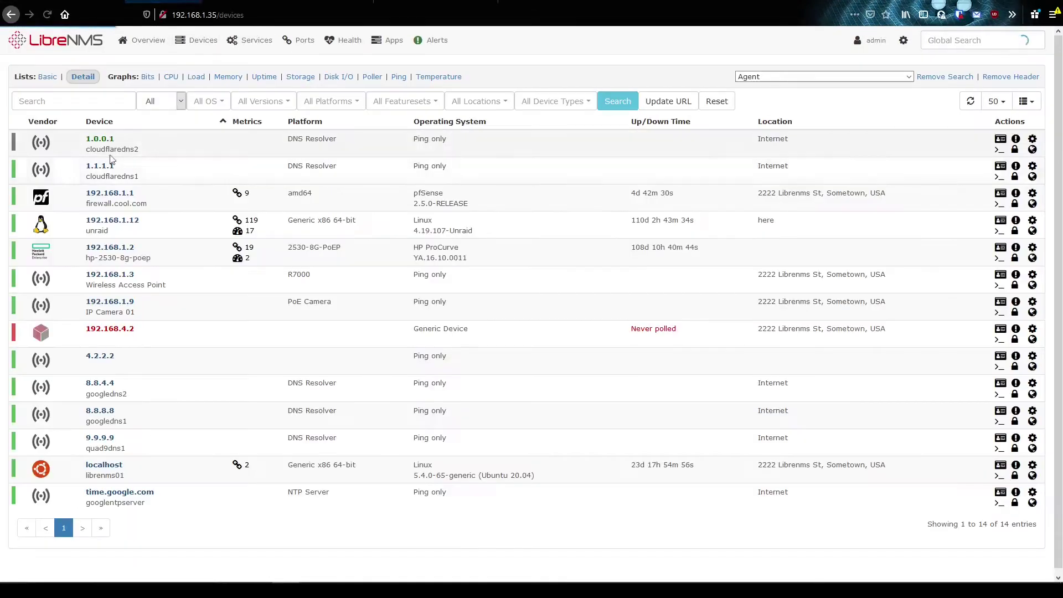
left_click(113, 195)
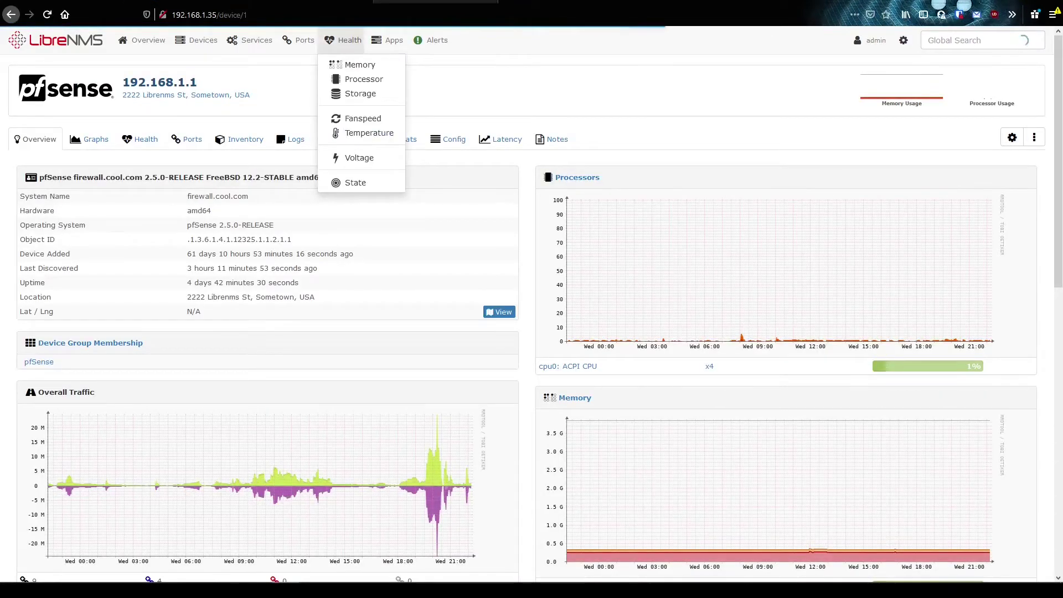
key("ctrl+Tab")
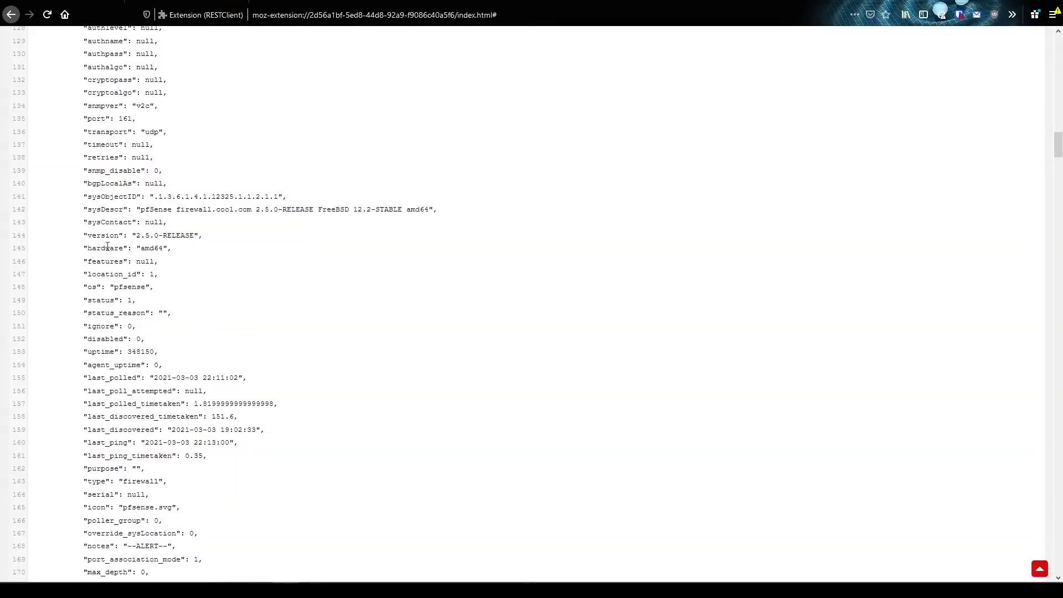
Step: Highlight the hardware amd64 and os fields in the devices JSON response
left_click_drag(103, 248, 170, 247)
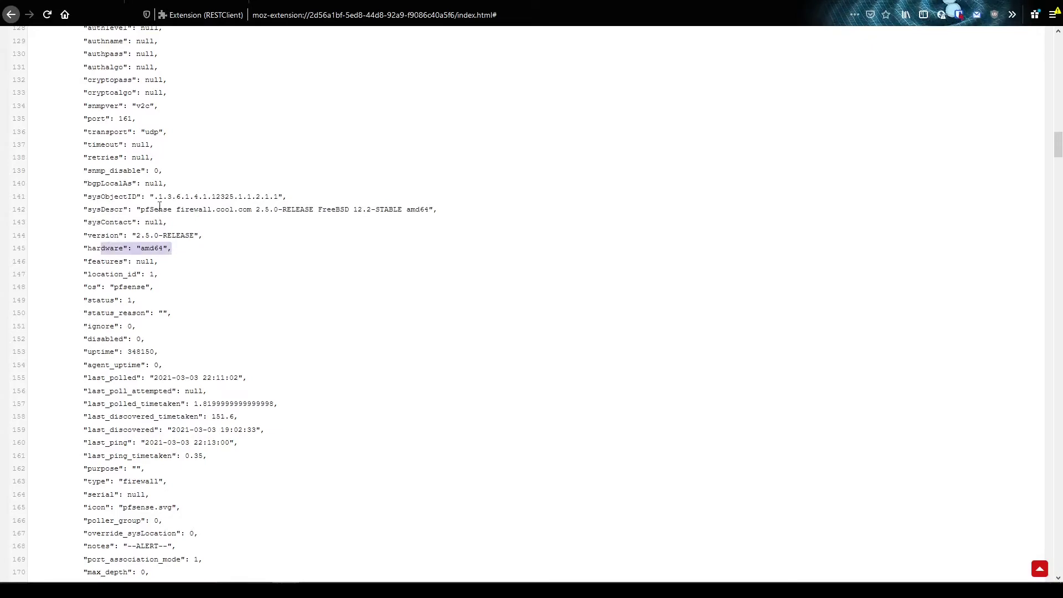
scroll(155, 395, "up", 3)
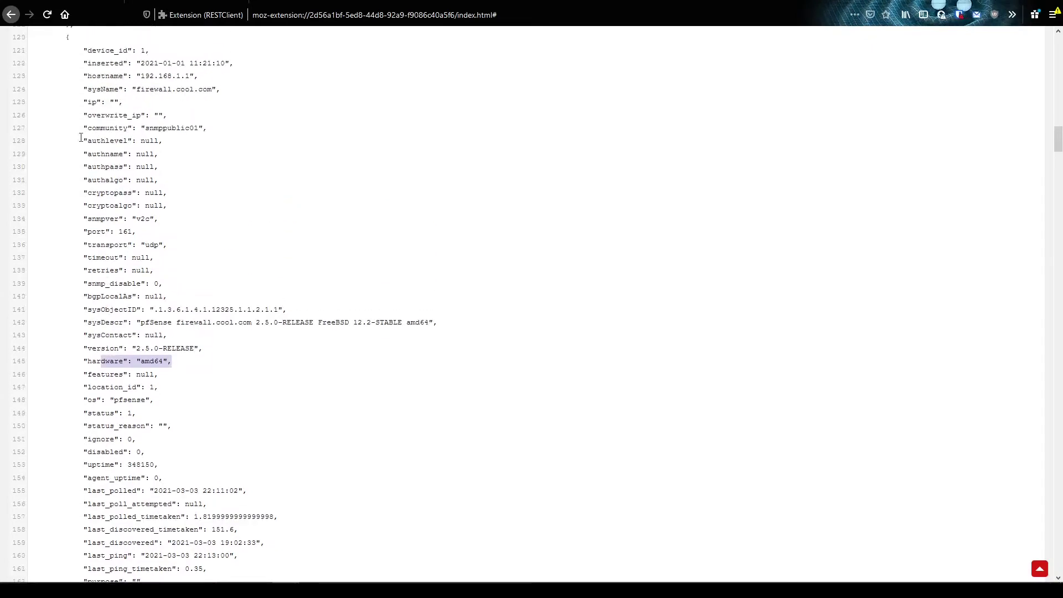
scroll(151, 308, "down", 9)
scroll(110, 166, "up", 2)
left_click_drag(154, 118, 80, 120)
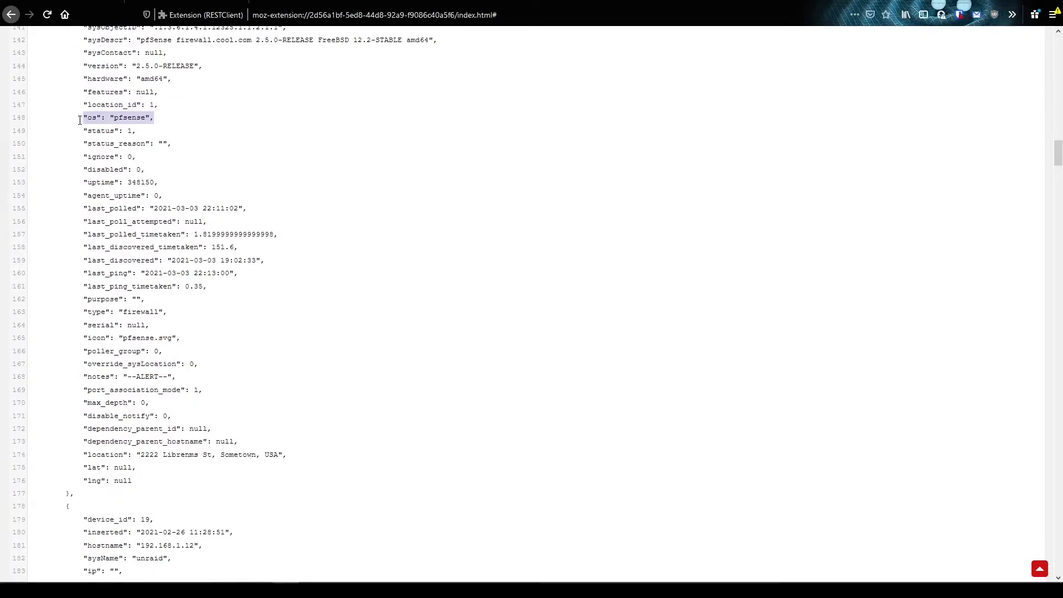
scroll(277, 203, "up", 5)
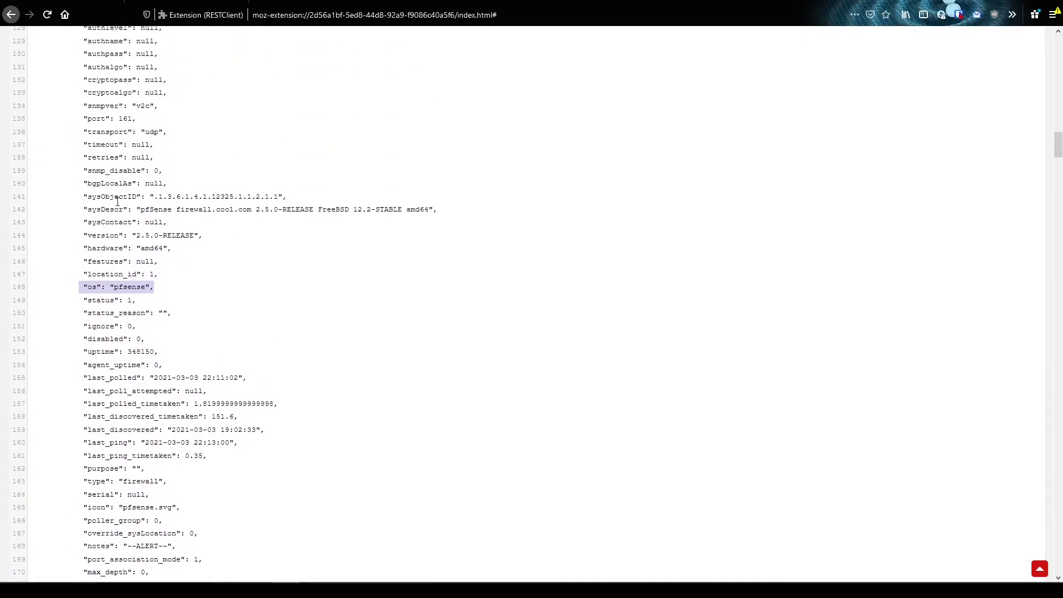
scroll(126, 219, "up", 5)
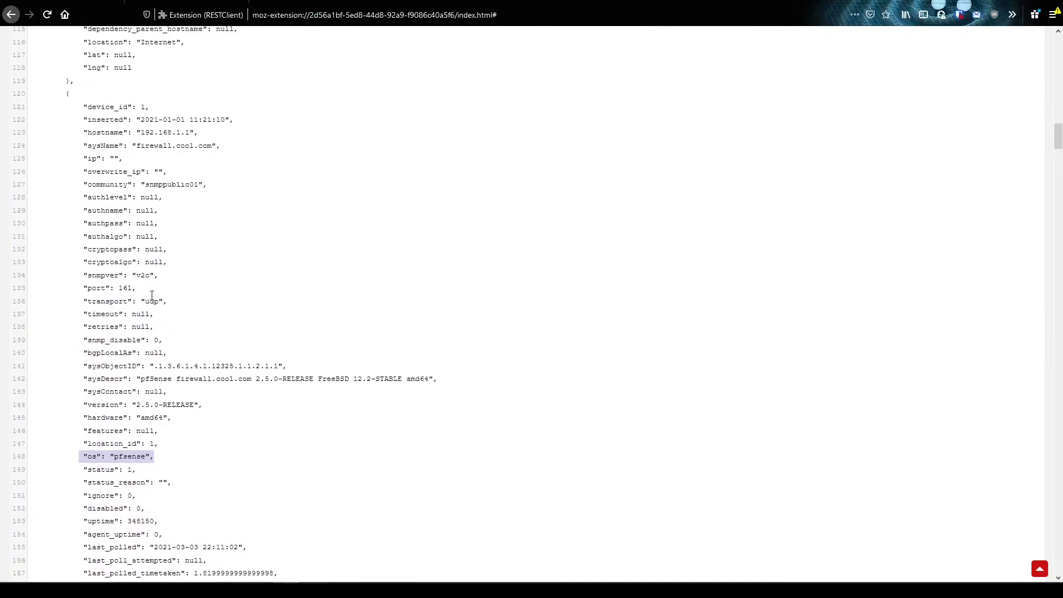
scroll(151, 295, "down", 10)
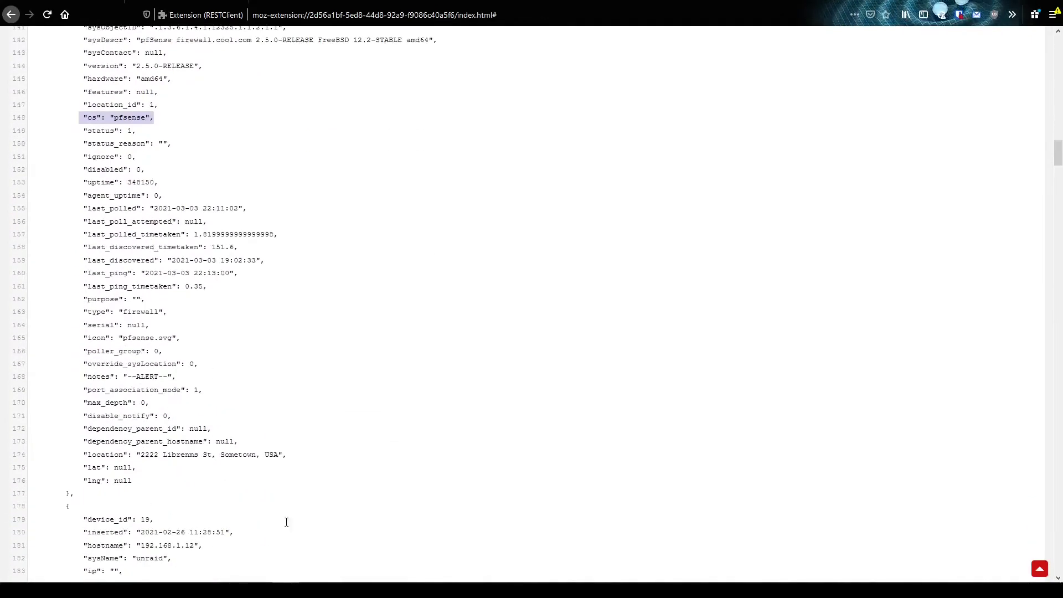
scroll(324, 216, "up", 20)
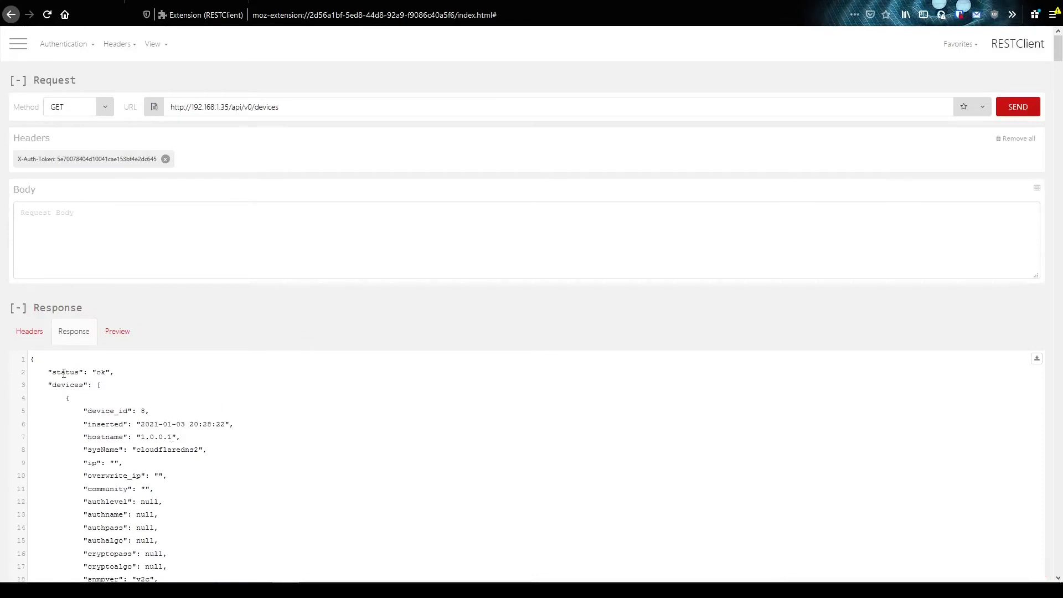
Step: Highlight the first device's opening fields and zoom the response page to 140%
left_click_drag(64, 373, 120, 435)
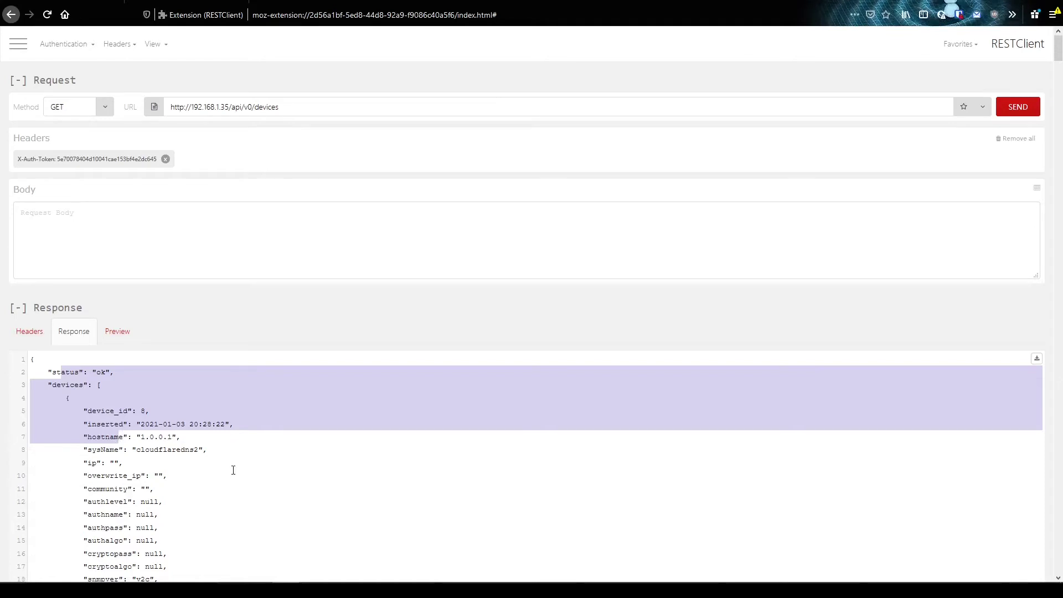
left_click(176, 438)
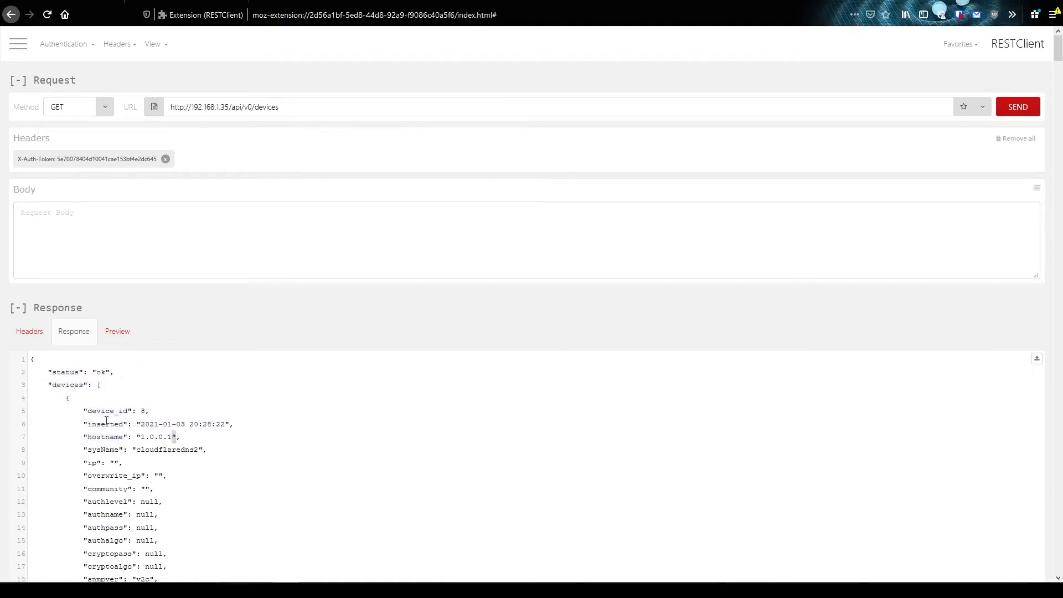
left_click_drag(72, 400, 123, 464)
left_click(123, 464)
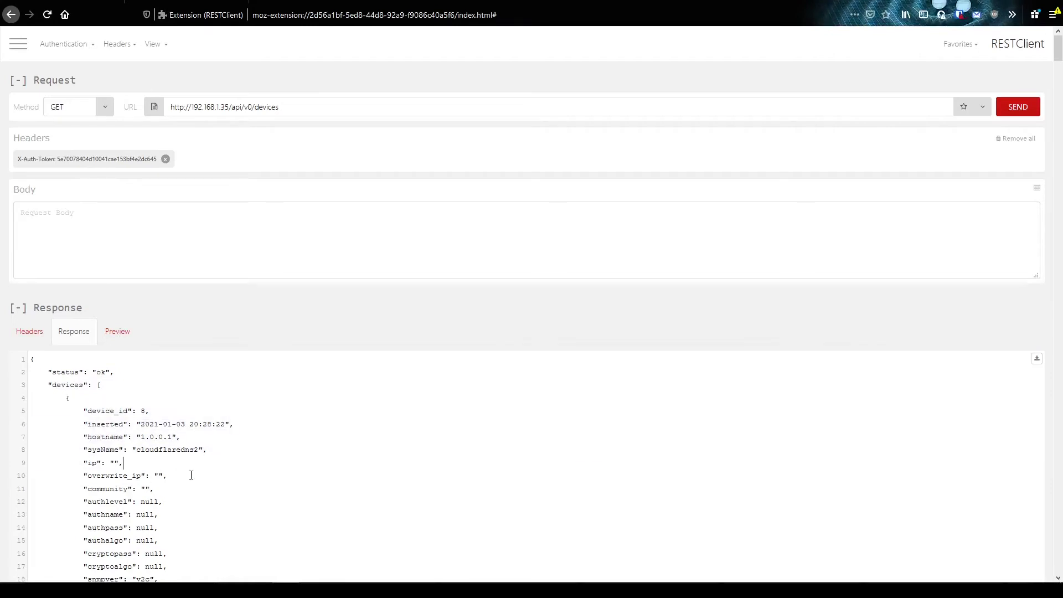
scroll(178, 475, "down", 10)
key("ctrl+plus")
key("ctrl+plus")
key("ctrl+plus")
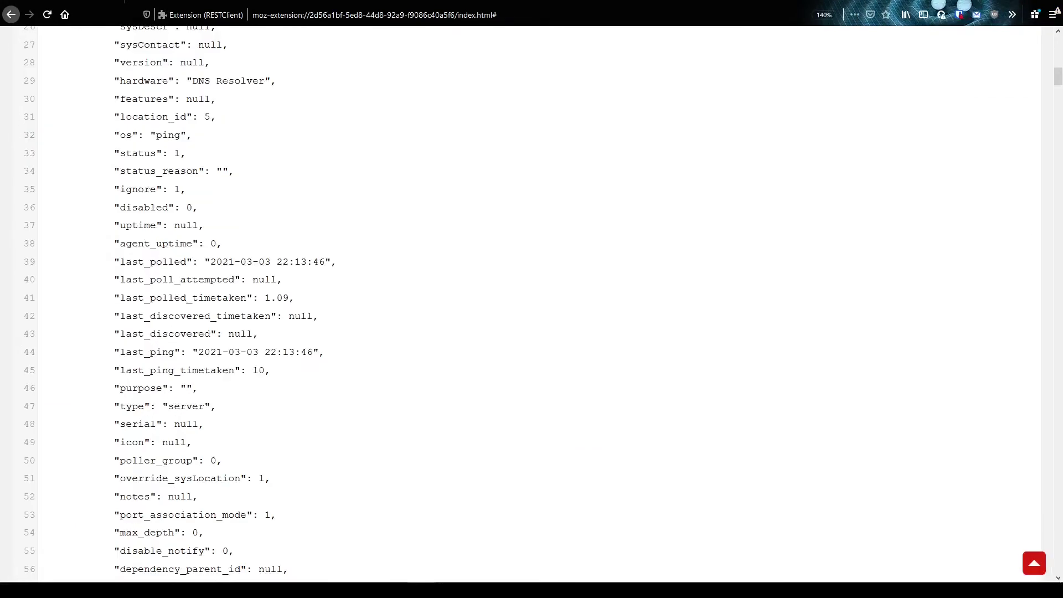
scroll(216, 269, "down", 3)
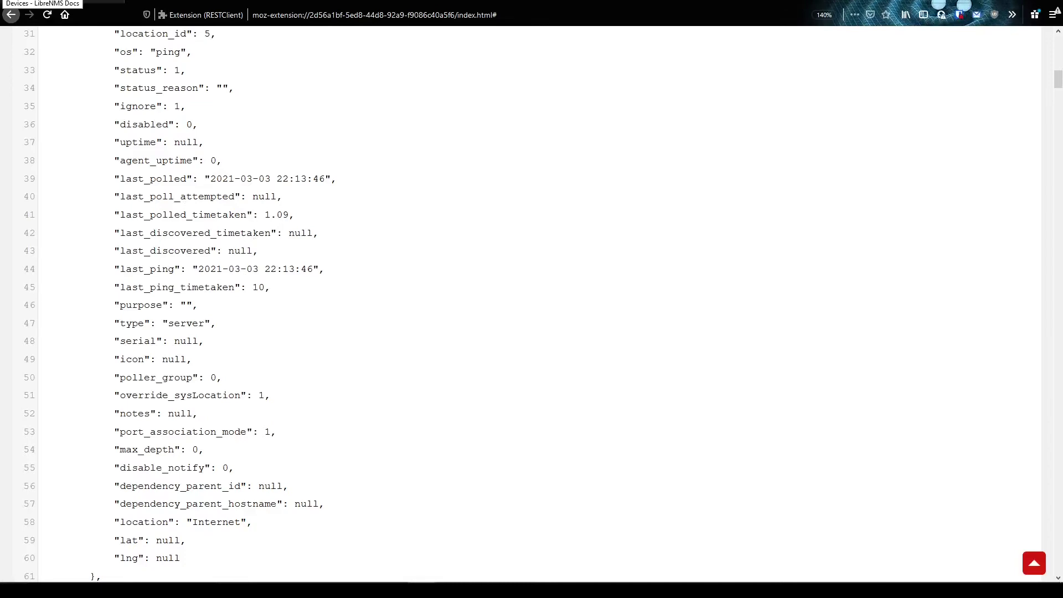
key("ctrl+Tab")
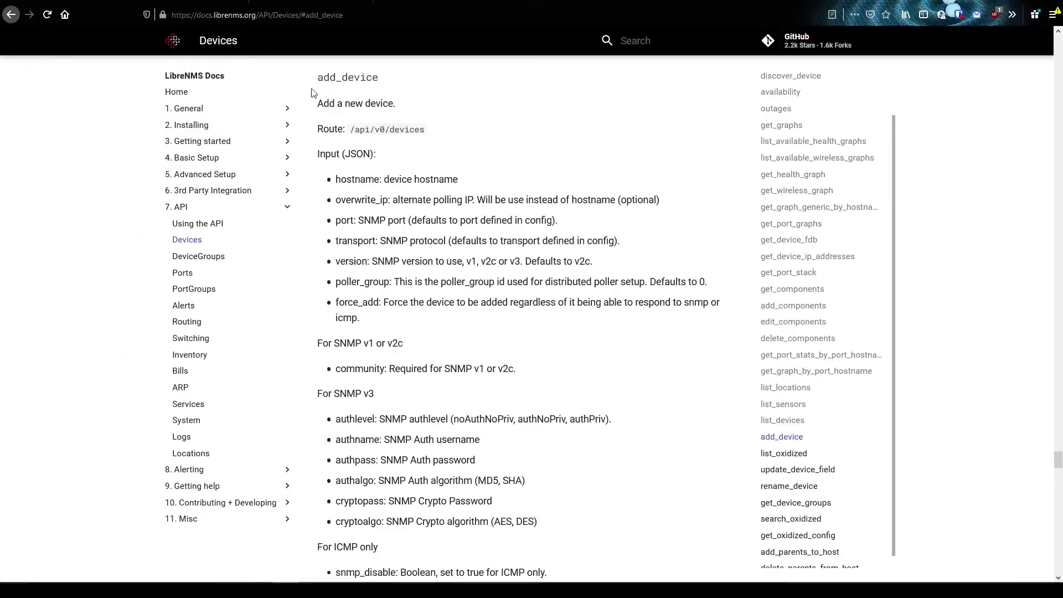
Step: Change the RESTClient request method to POST, matching the docs' curl example
key("ctrl+shift+Tab")
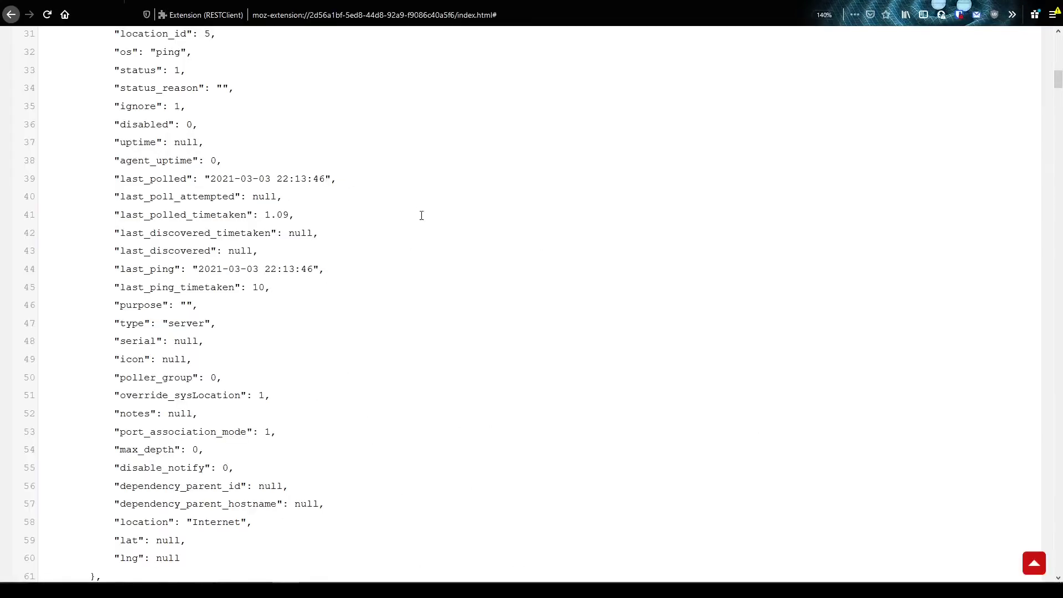
scroll(976, 231, "up", 8)
scroll(482, 161, "up", 10)
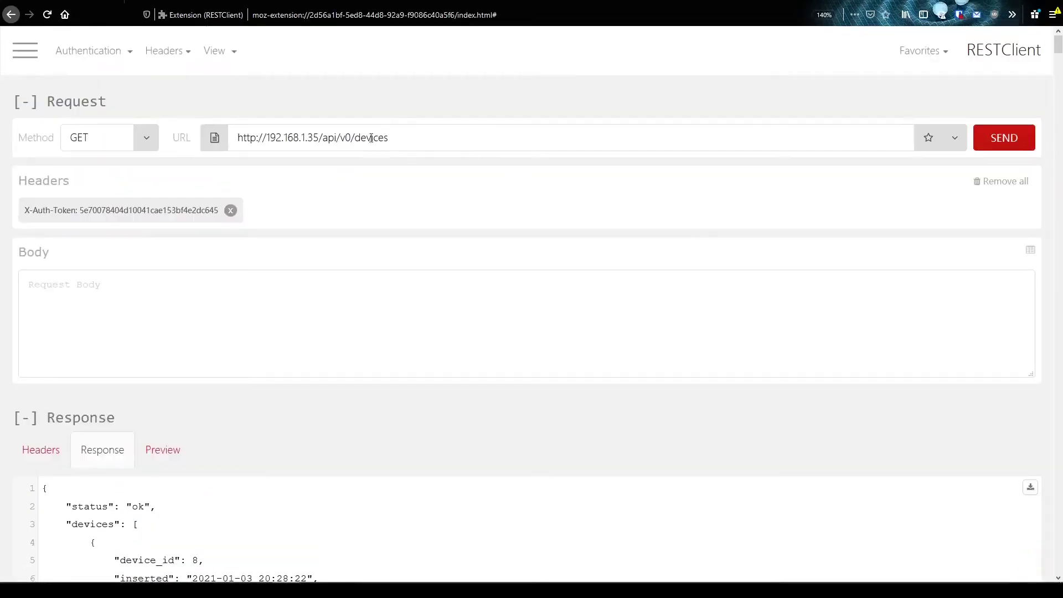
key("ctrl+Tab")
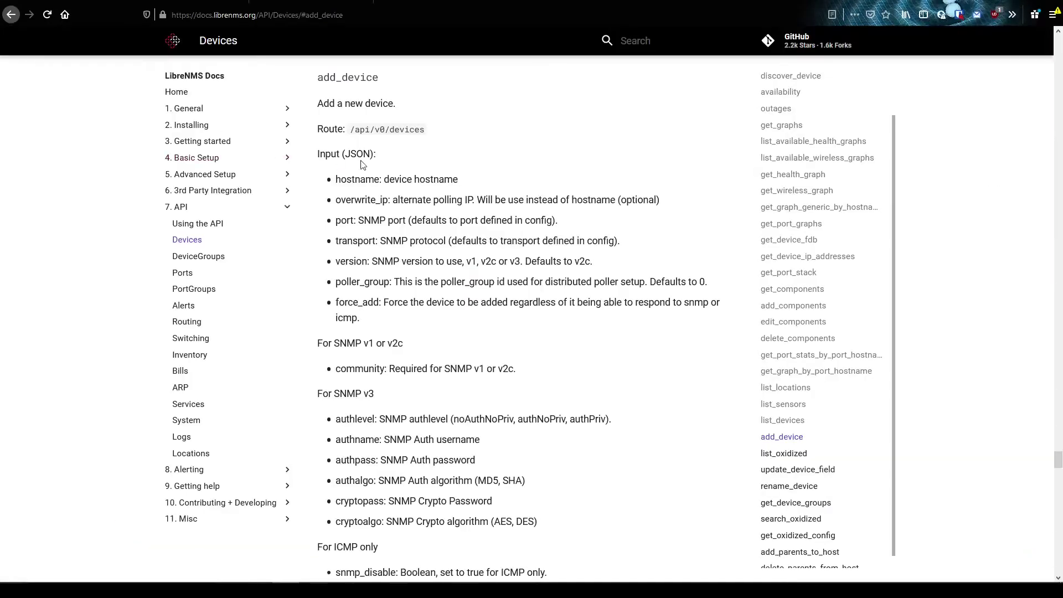
scroll(362, 164, "down", 3)
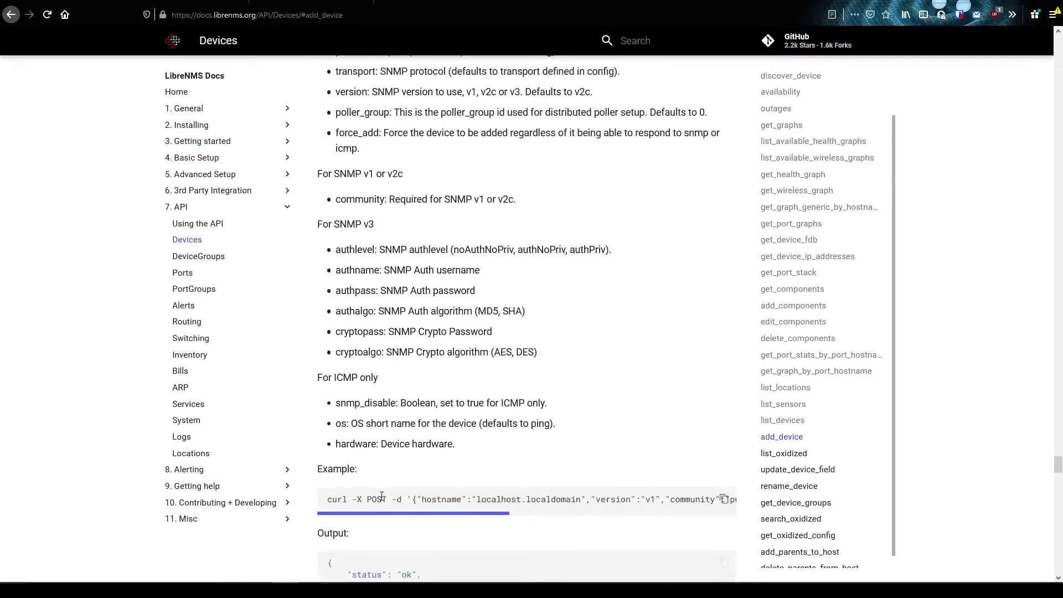
double_click(382, 499)
key("ctrl+Tab")
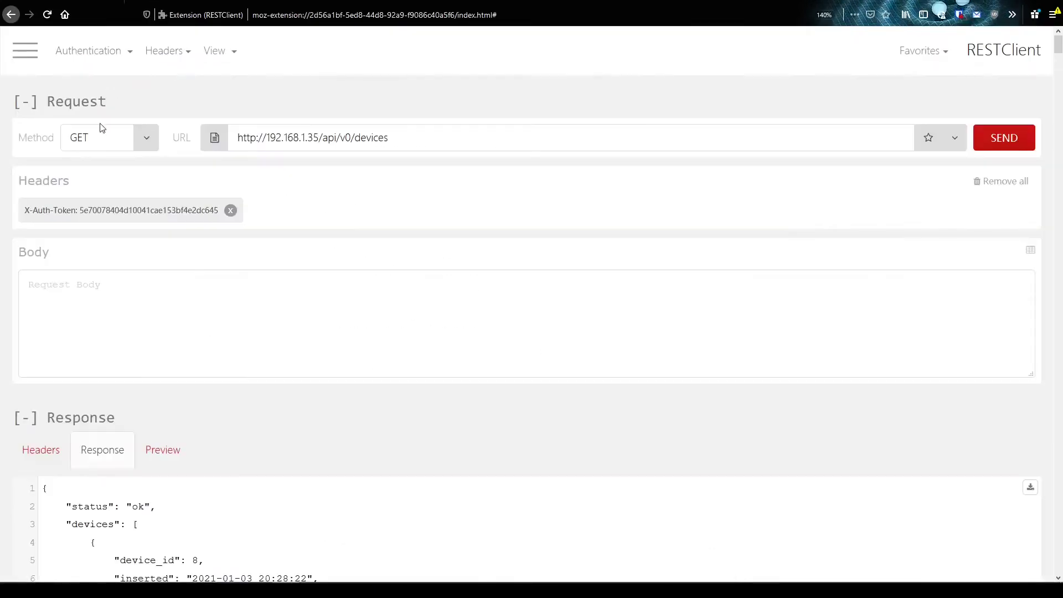
left_click(103, 136)
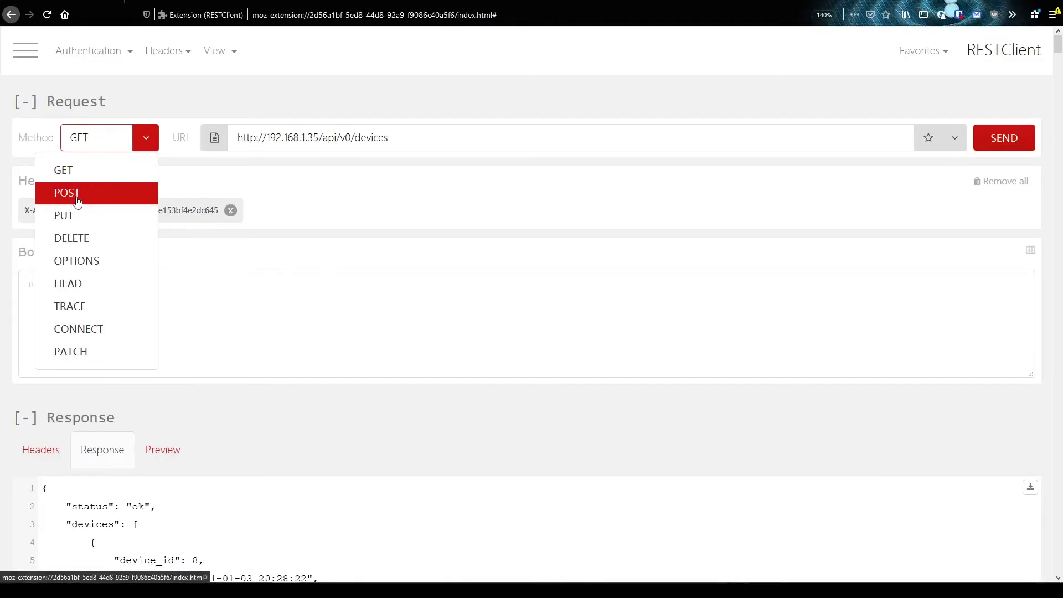
left_click(78, 202)
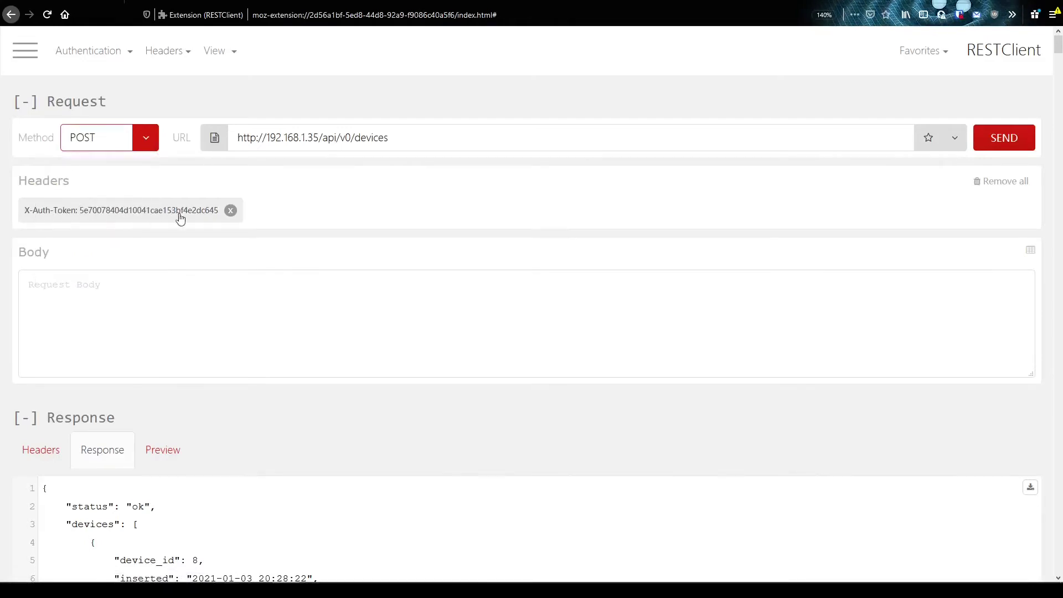
Step: Select the add_device curl example's JSON body in the docs and bring up its context menu
key("ctrl+shift+Tab")
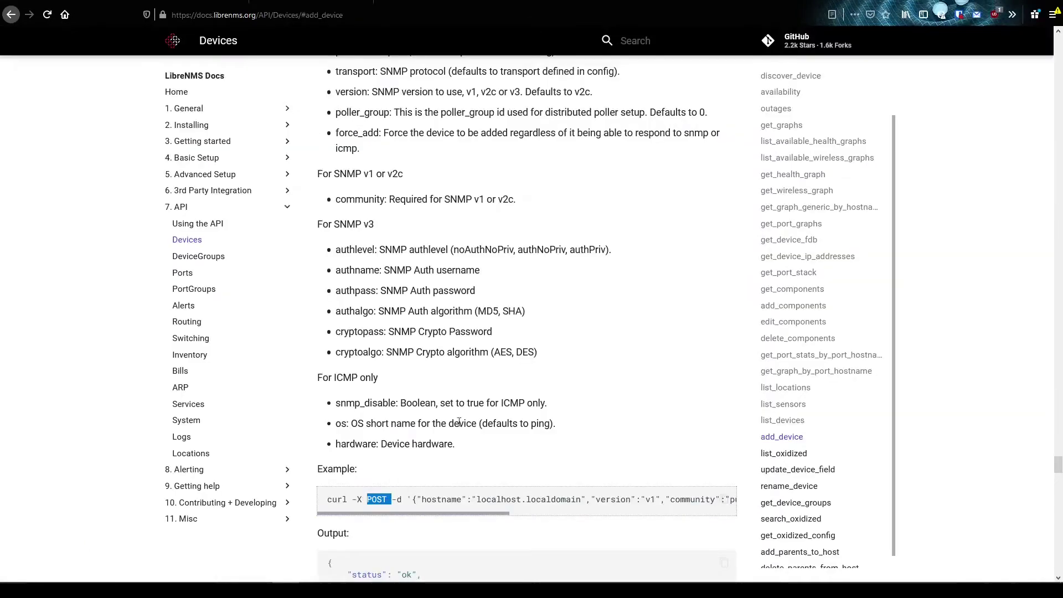
scroll(460, 423, "down", 1)
left_click_drag(465, 456, 409, 444)
right_click(408, 445)
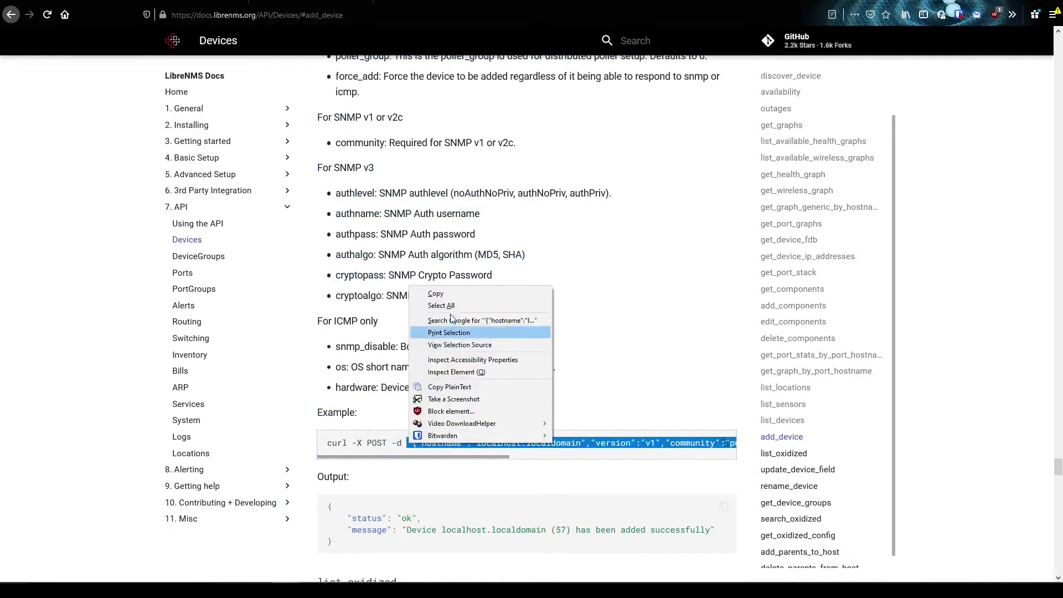
Step: Paste the copied JSON into the request body and replace localhost.localdomain with hostname 4.2.2.2
left_click(457, 294)
key("ctrl+Tab")
left_click(134, 286)
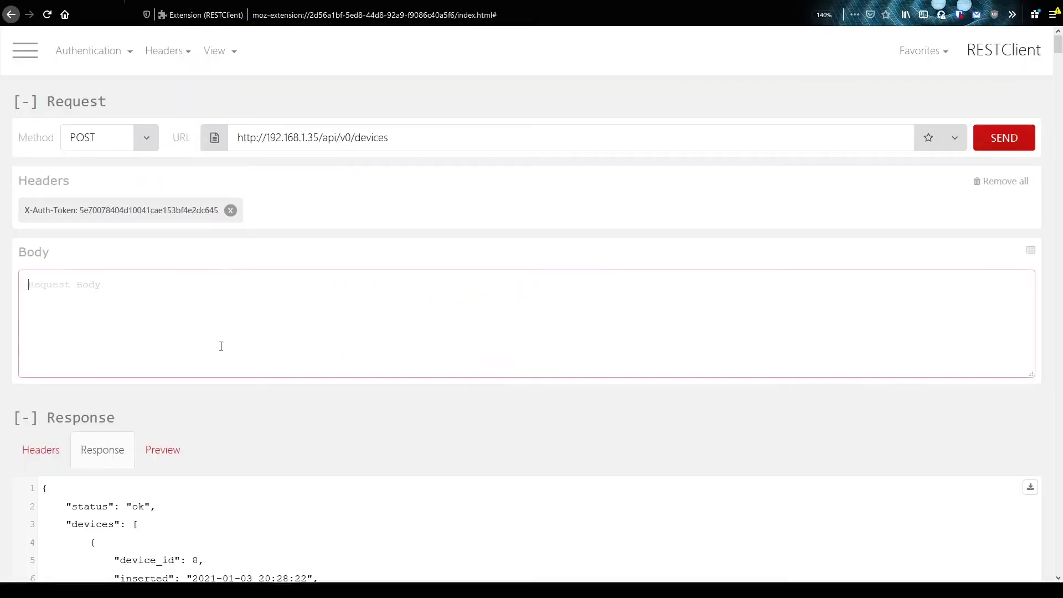
key("ctrl+v")
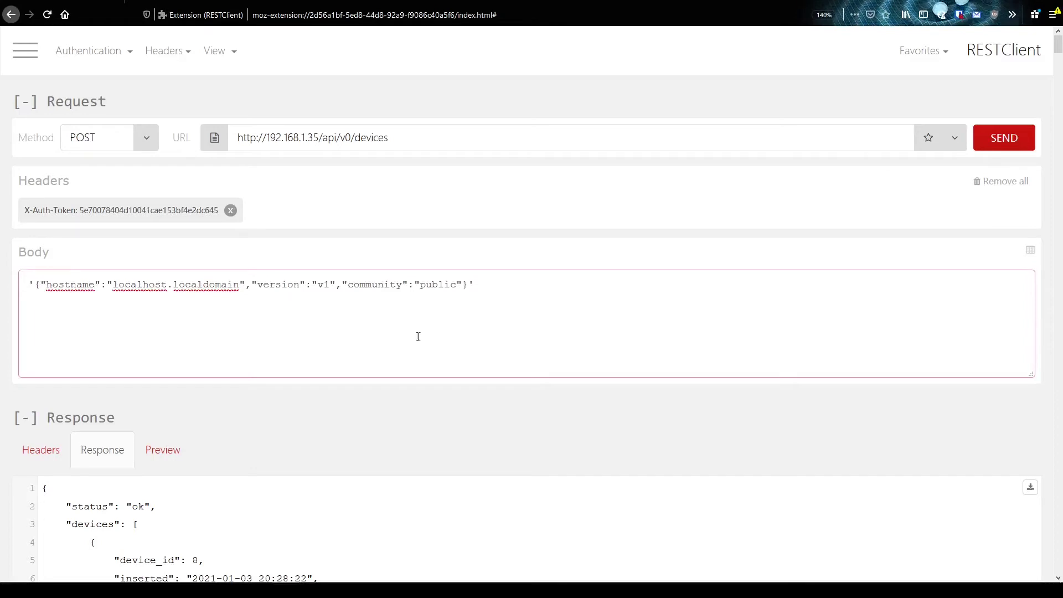
key("Home")
key("Delete")
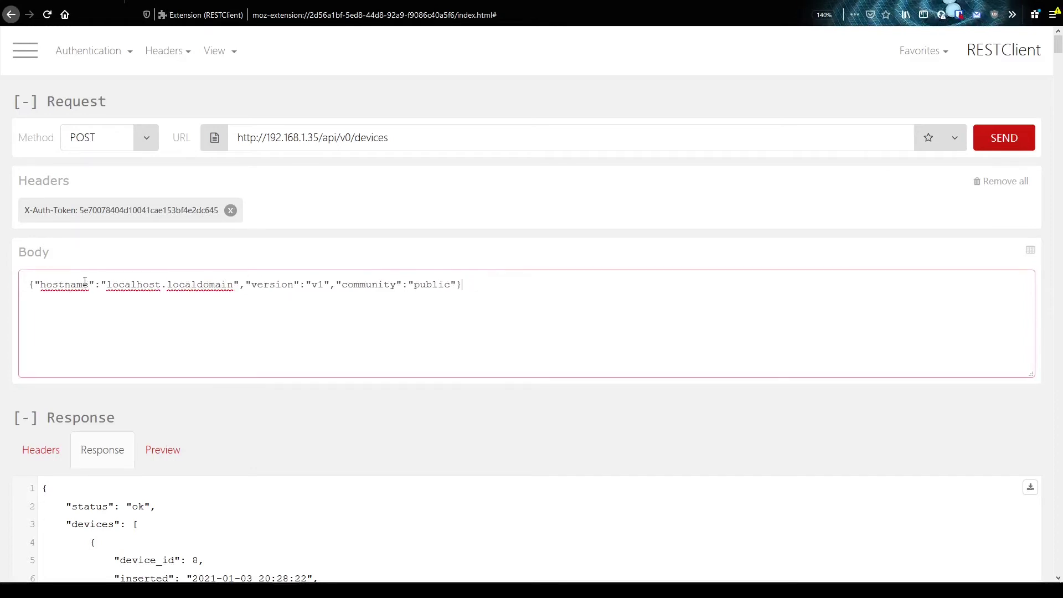
left_click(230, 286)
key("shift+Left")
key("shift+Left")
key("shift+Left")
key("shift+Left")
key("shift+Left")
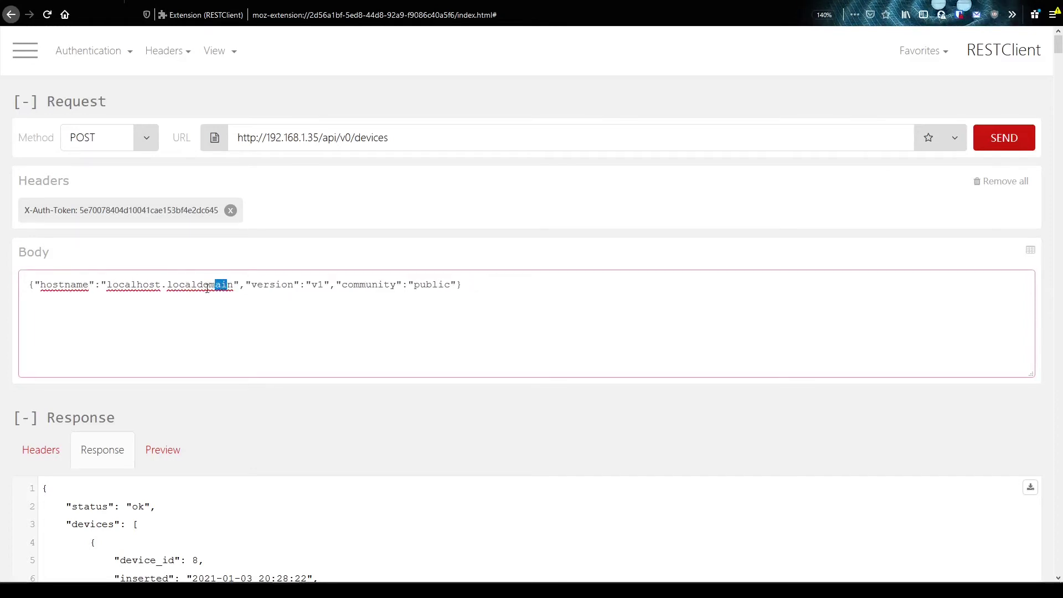
key("Right")
left_click_drag(233, 288, 106, 287)
type("4.2.2.2")
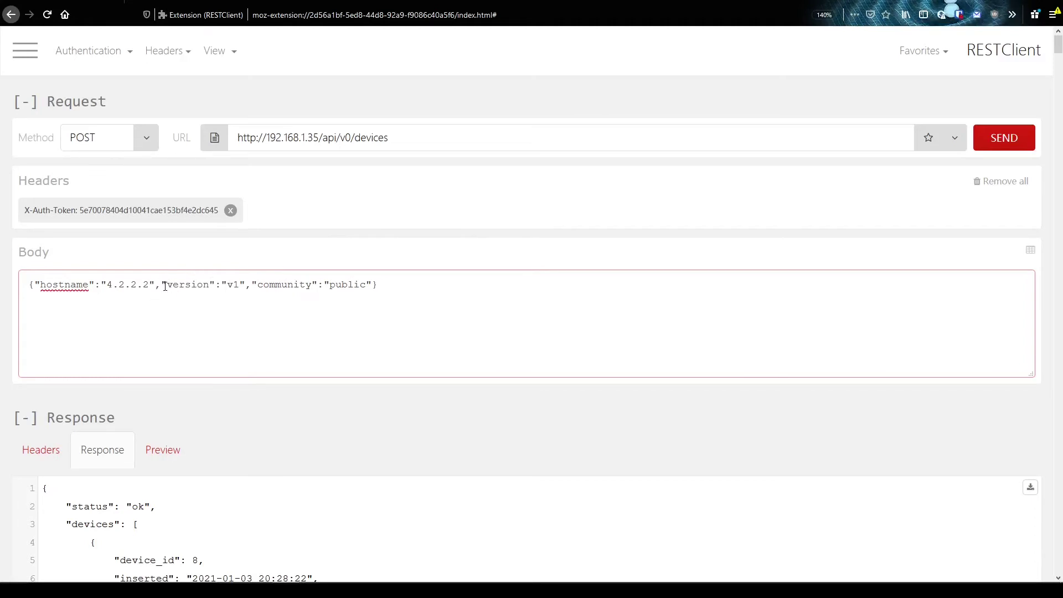
Step: Change v1 to v2, then delete the version and community entries from the body
left_click_drag(165, 286, 377, 296)
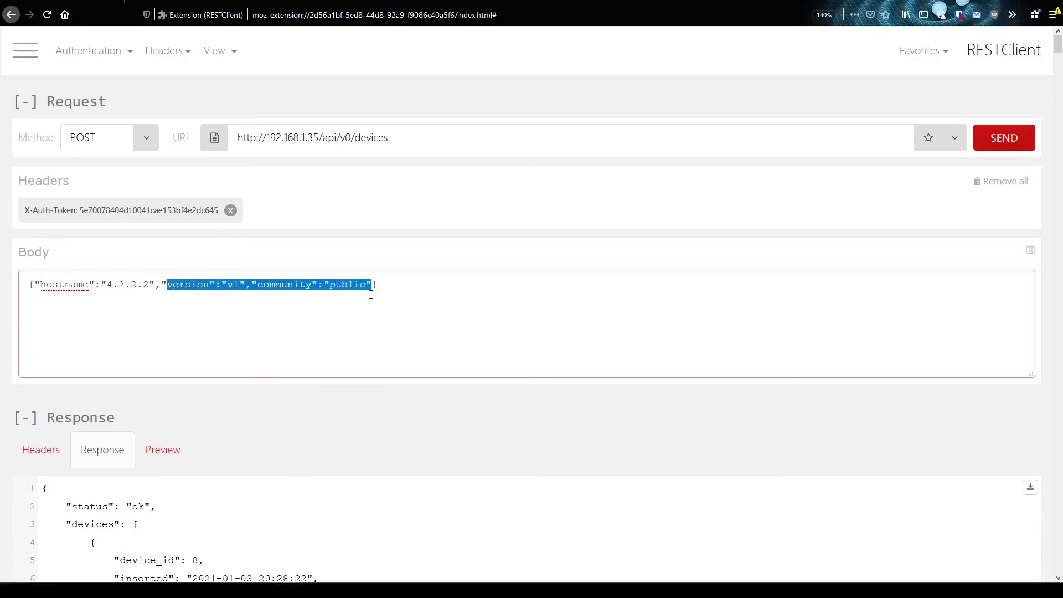
left_click(370, 293)
double_click(361, 292)
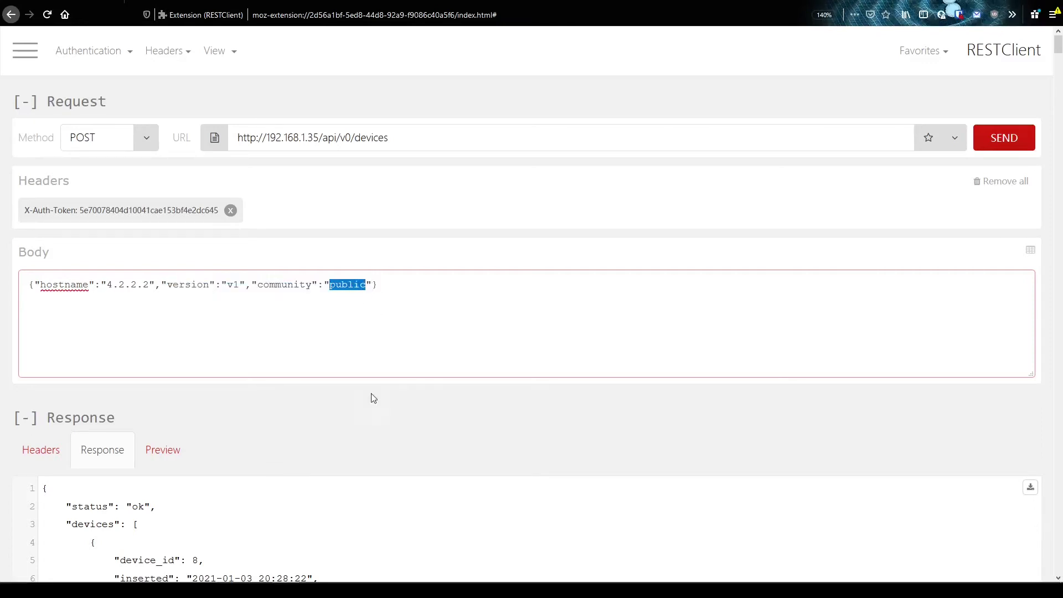
left_click(244, 284)
key("BackSpace")
type("2")
left_click_drag(375, 285, 160, 284)
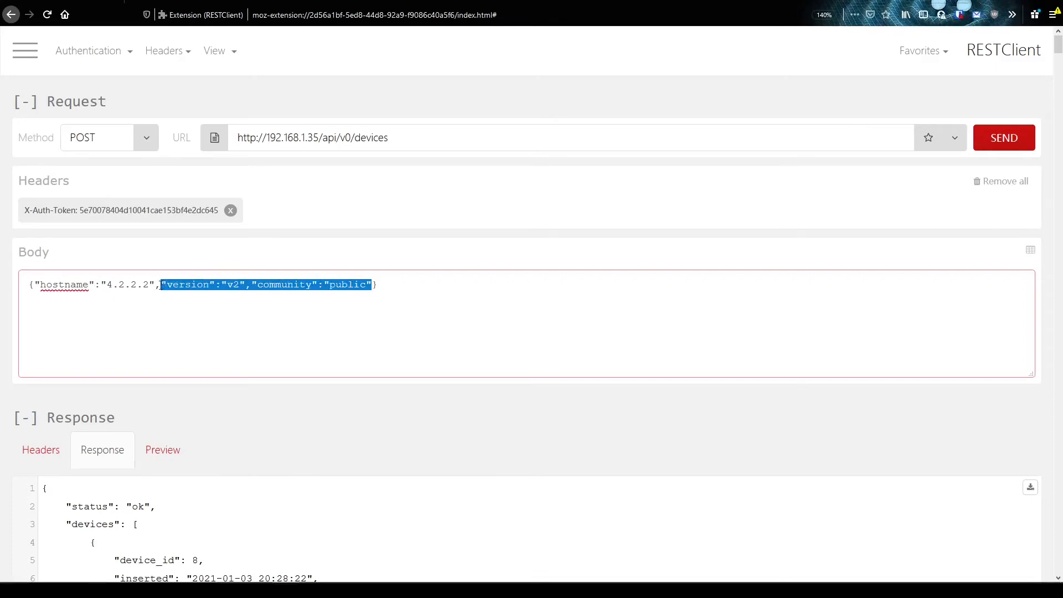
key("BackSpace")
Step: Copy snmp_disable from the ICMP-only docs and add "snmp_disable":true after the hostname
key("ctrl+Tab")
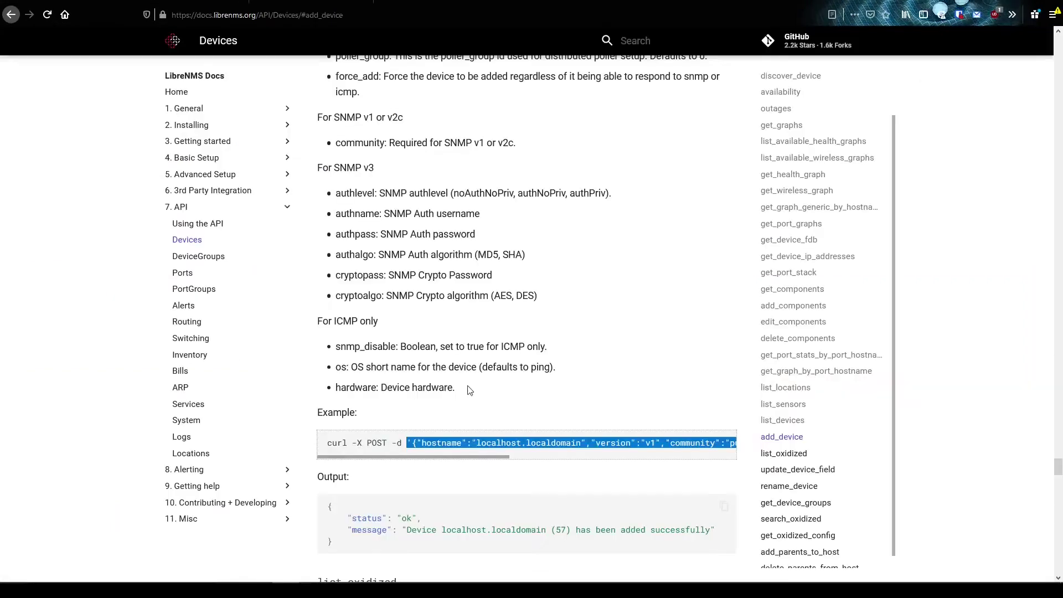
scroll(376, 398, "up", 1)
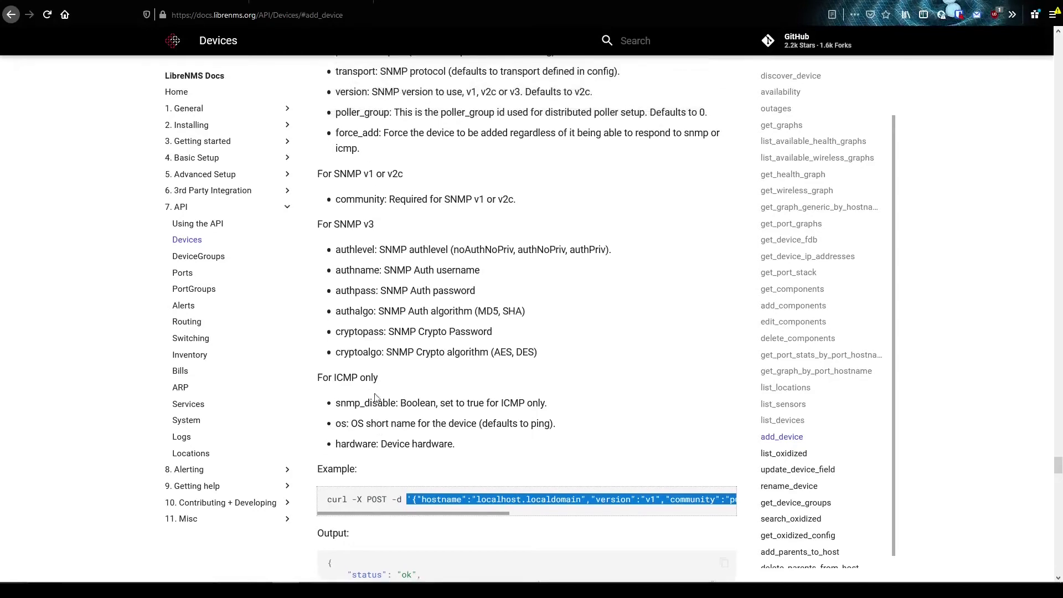
left_click_drag(399, 403, 337, 403)
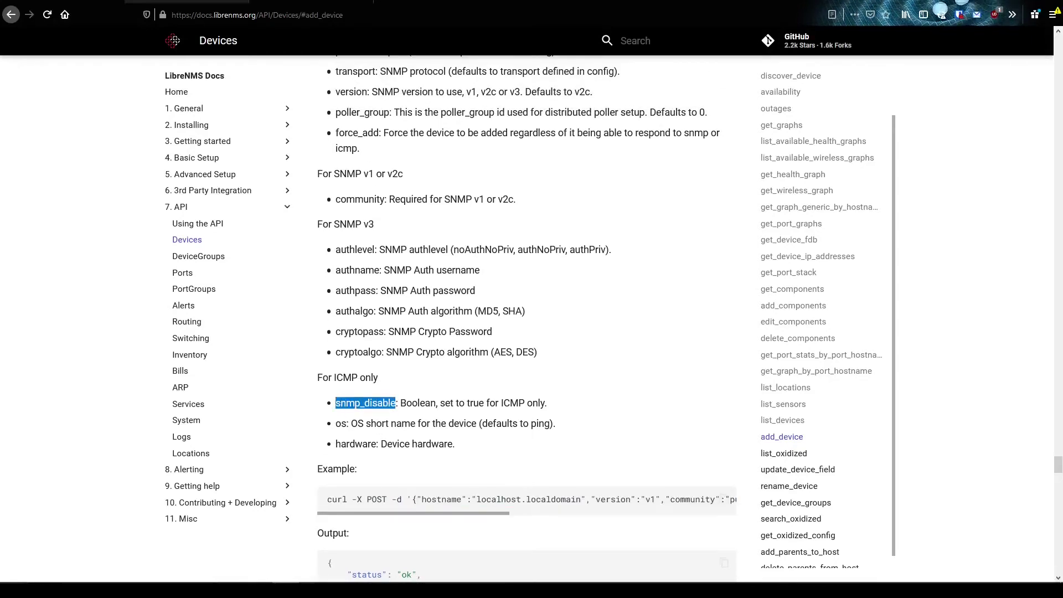
key("ctrl+Tab")
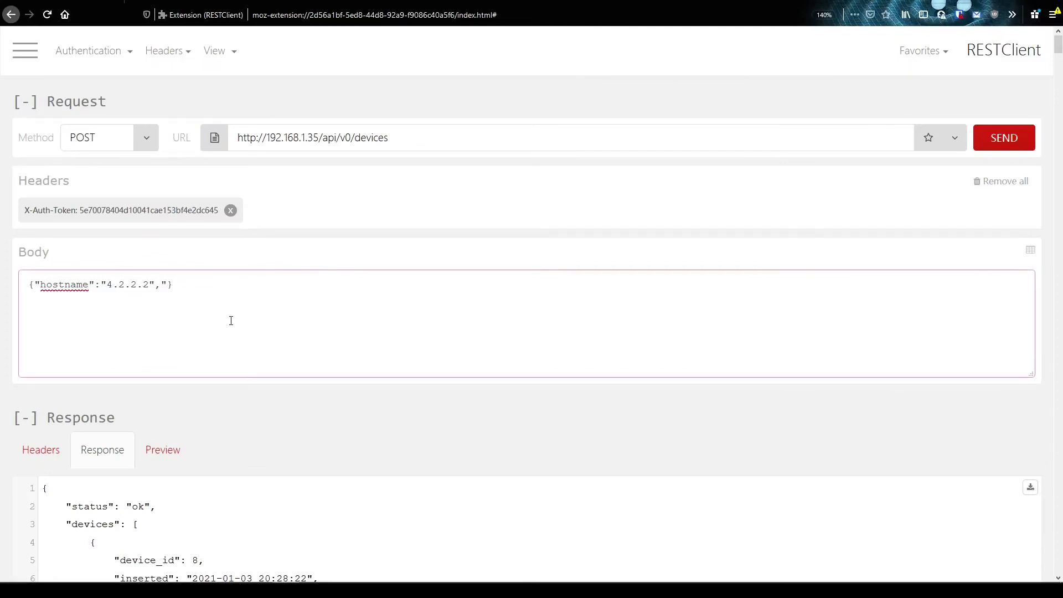
key("ctrl+v")
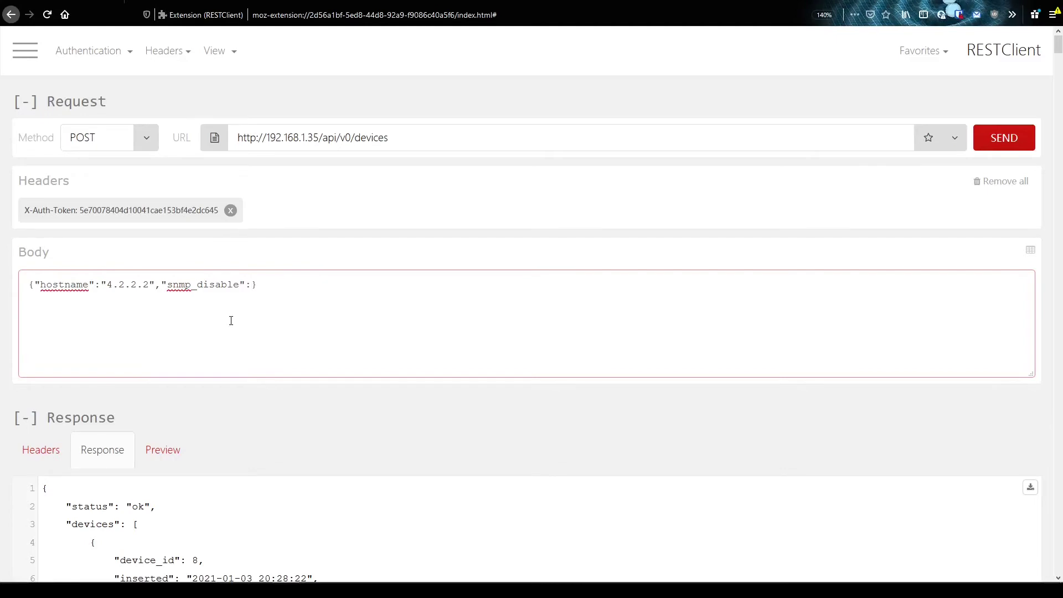
type("true")
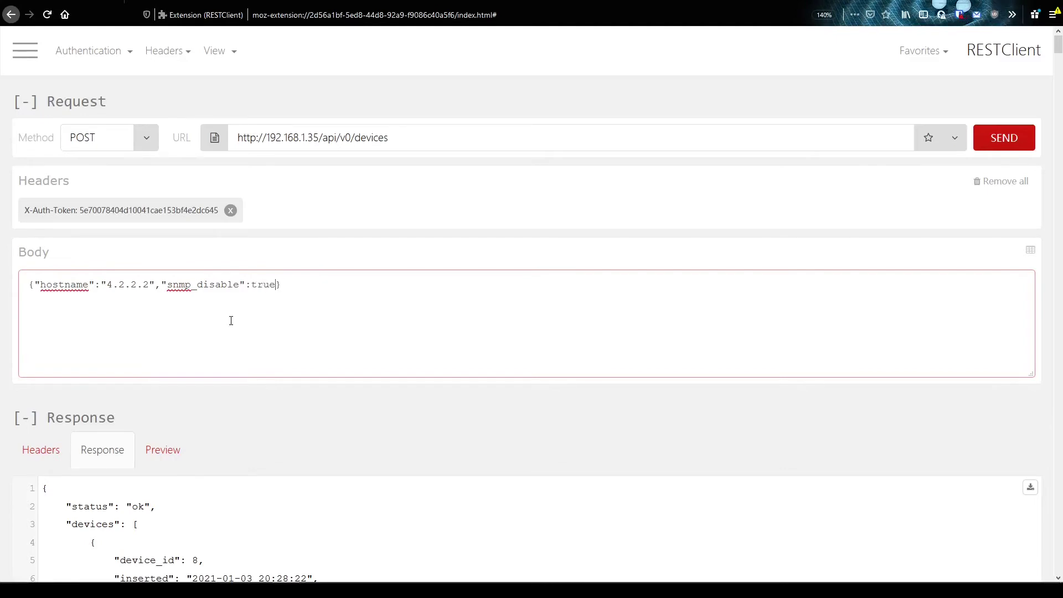
left_click(214, 2)
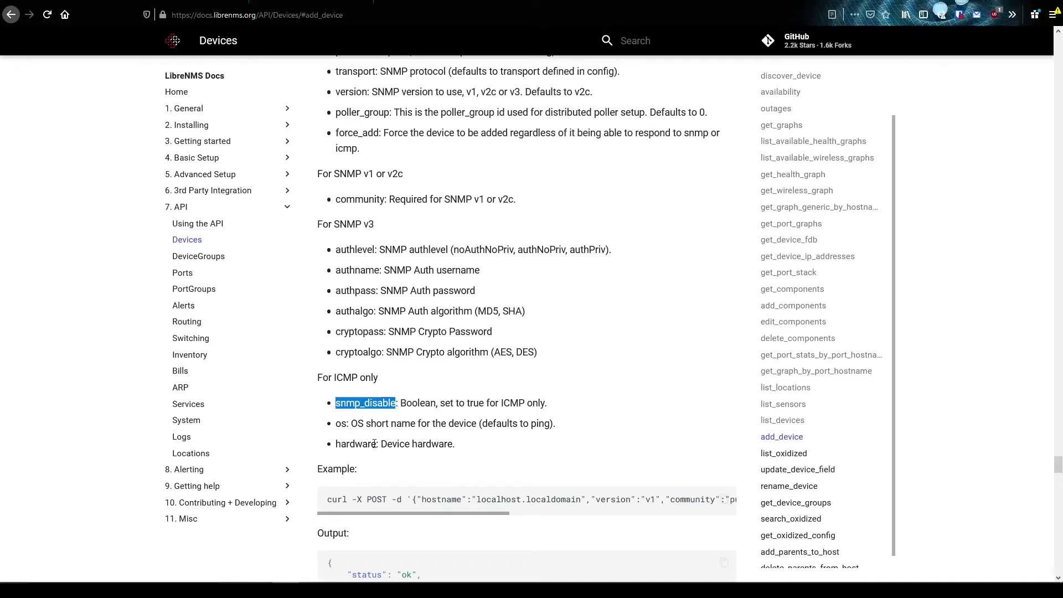
double_click(374, 443)
Step: Append ,"hardware":"Internet DNS Server" after snmp_disable true in the body, fixing typos
left_click(187, 2)
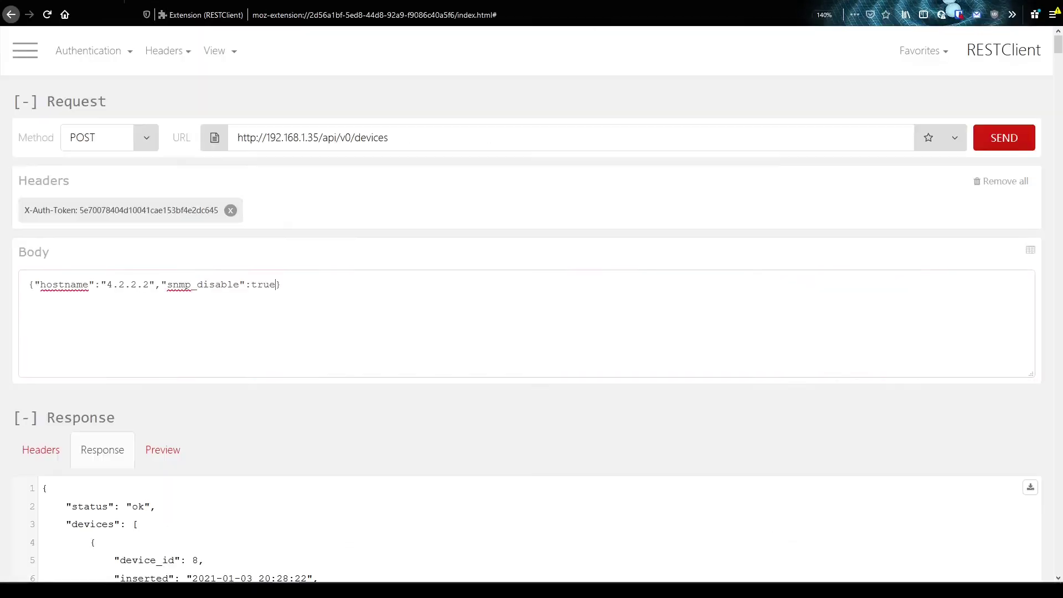
left_click(273, 280)
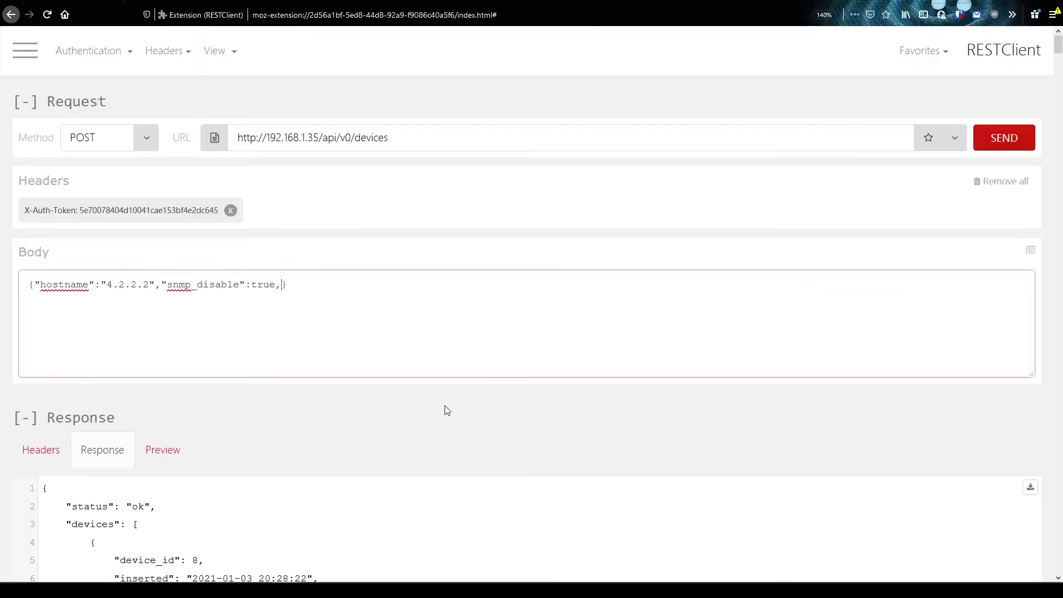
type(",'h")
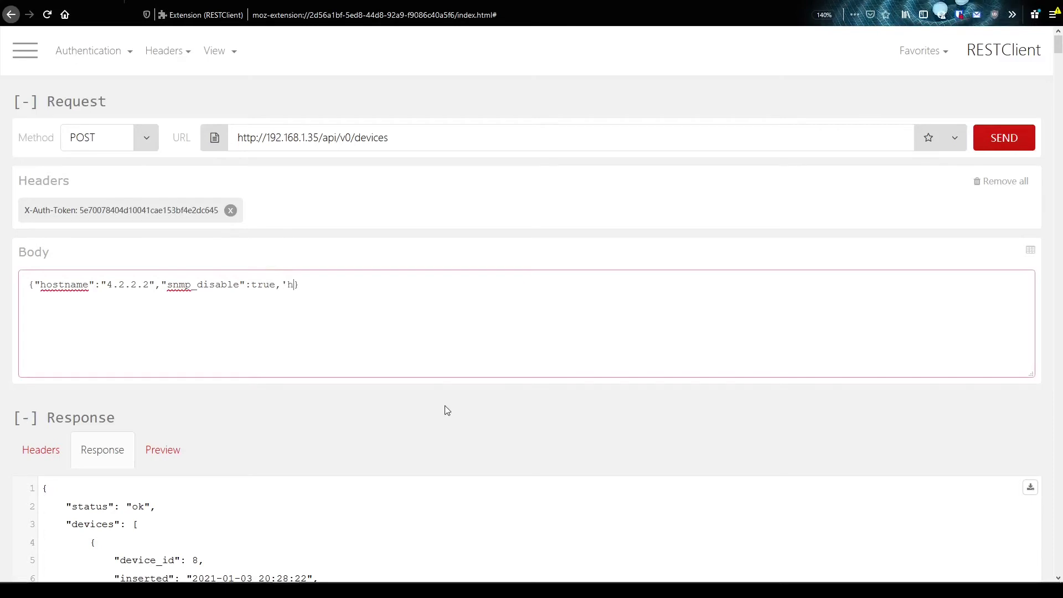
key("BackSpace")
key("BackSpace")
type("\"hardware")
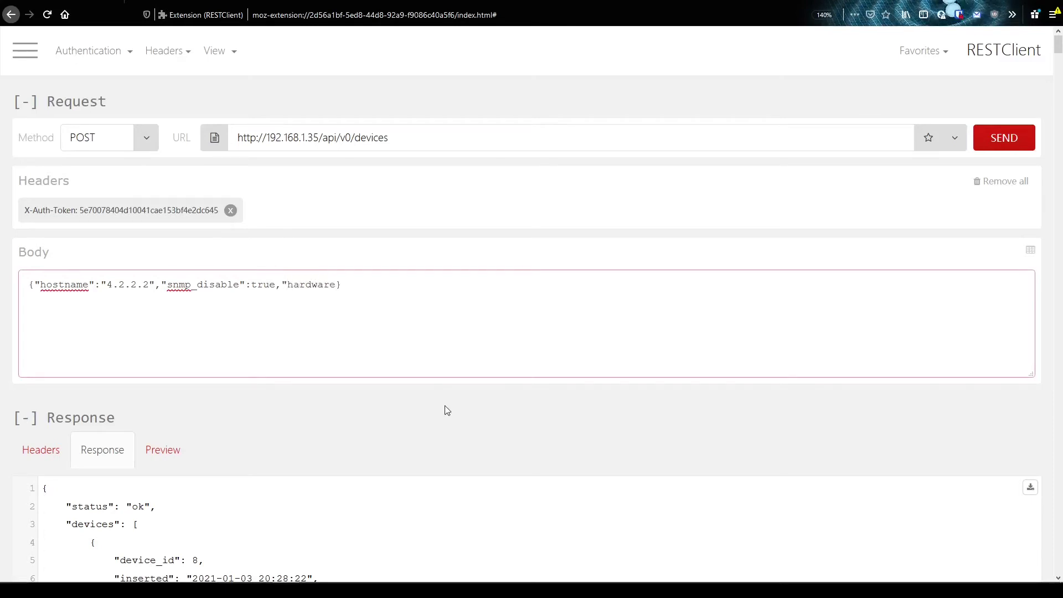
type("\":\"")
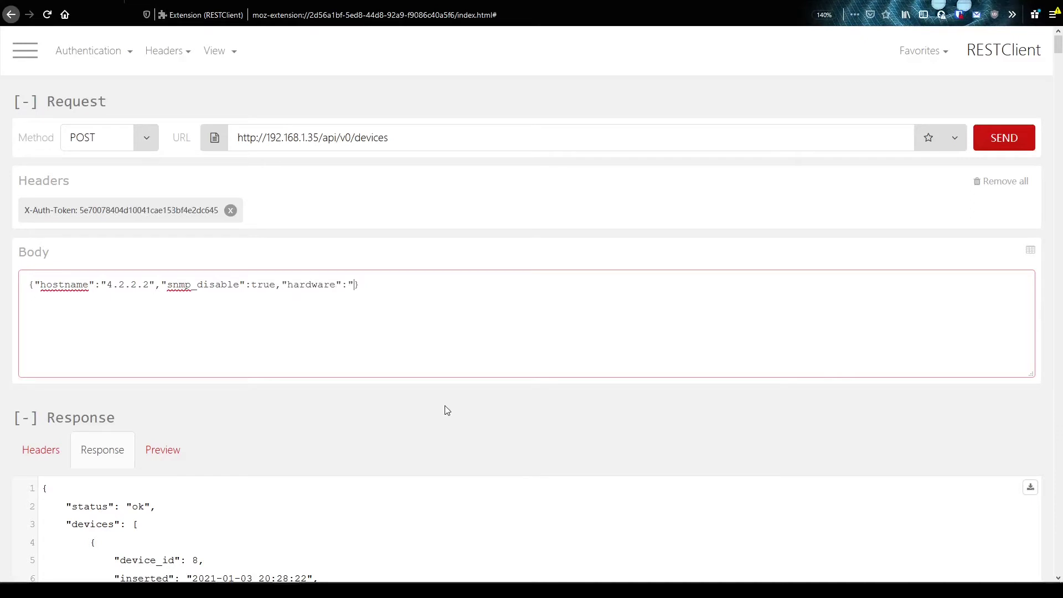
type("Inte")
key("BackSpace")
key("BackSpace")
key("BackSpace")
key("BackSpace")
type("INt")
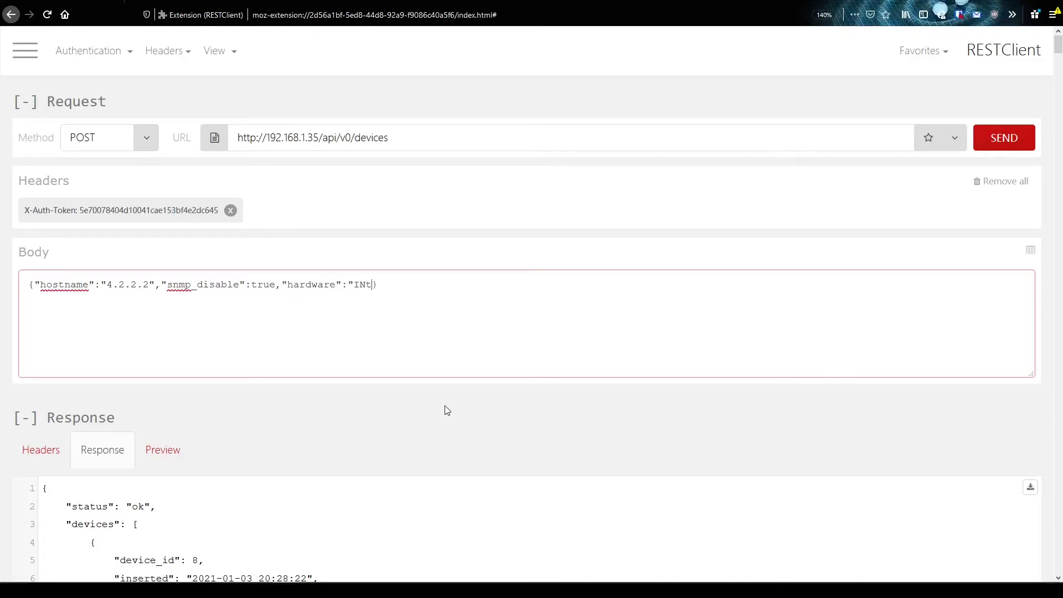
type("ernal")
key("BackSpace")
key("BackSpace")
key("BackSpace")
key("BackSpace")
key("BackSpace")
key("BackSpace")
key("BackSpace")
type("n")
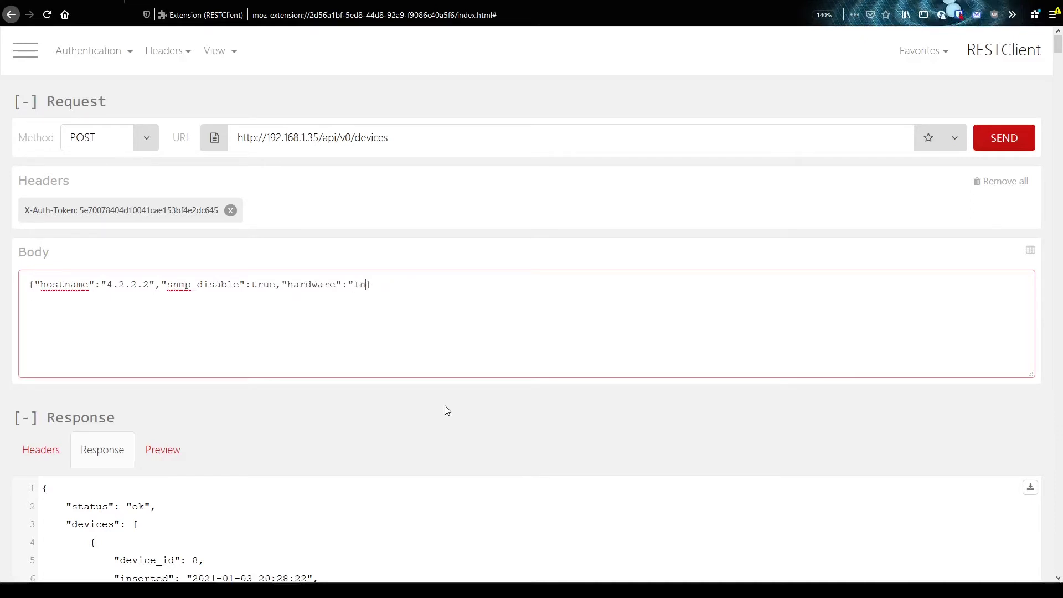
type("ternet DNS Server")
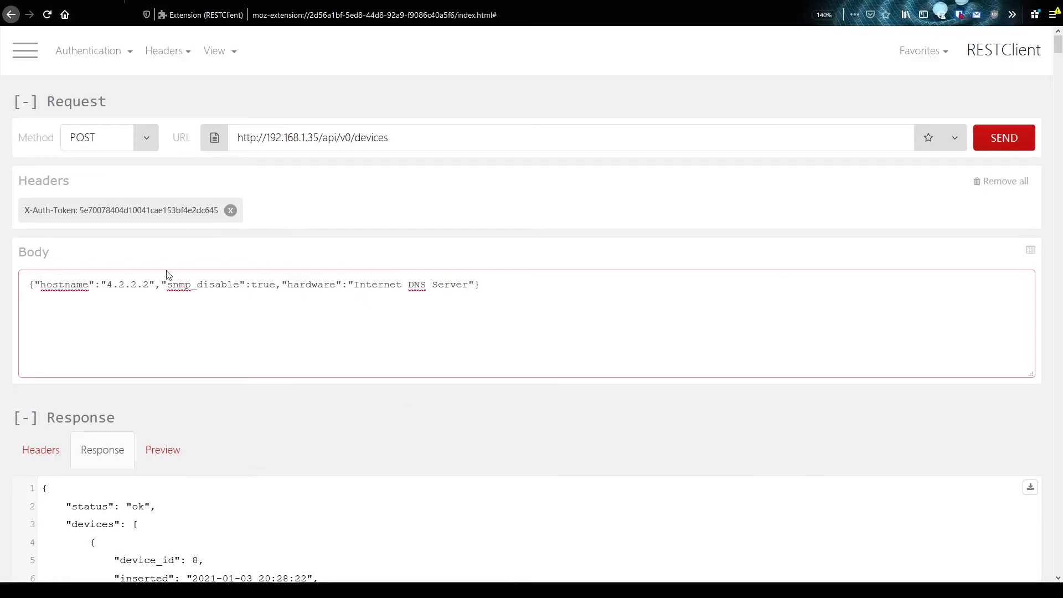
key("alt+Tab")
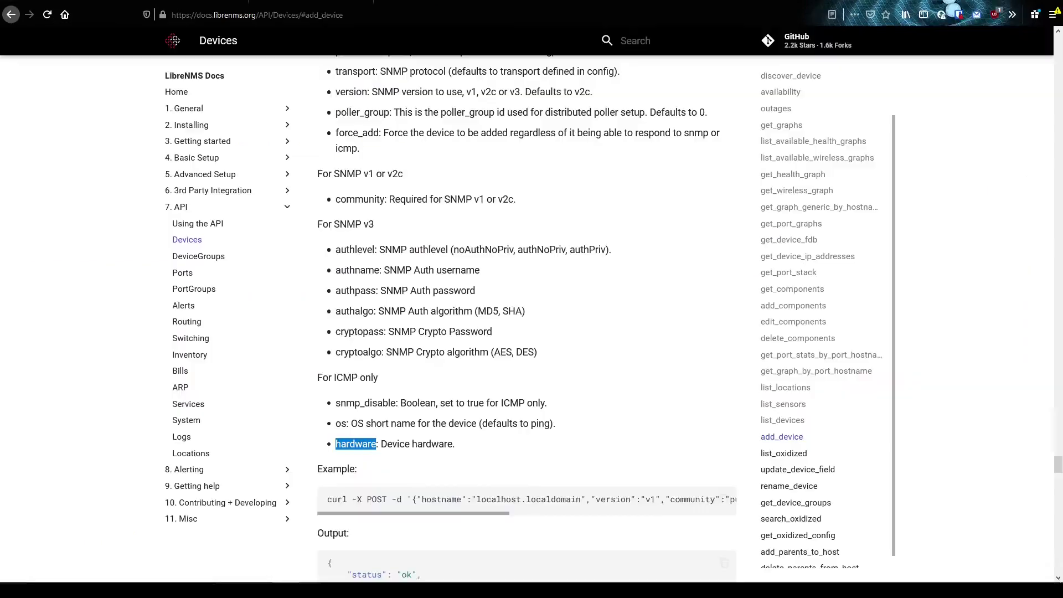
key("alt+Tab")
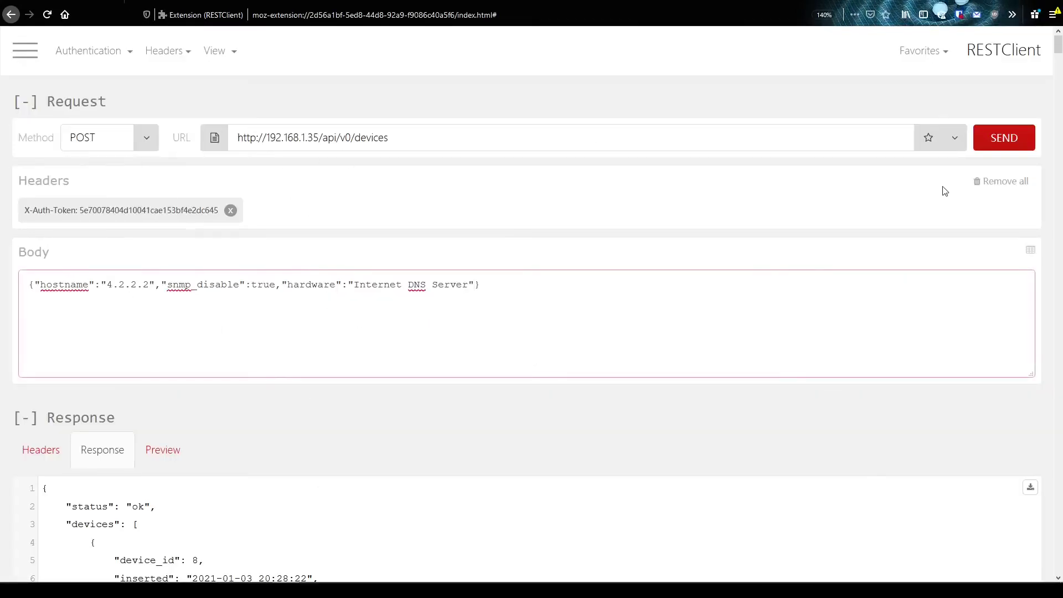
Step: Send the POST to /api/v0/devices and confirm the response shows status ok for 4.2.2.2
left_click(996, 138)
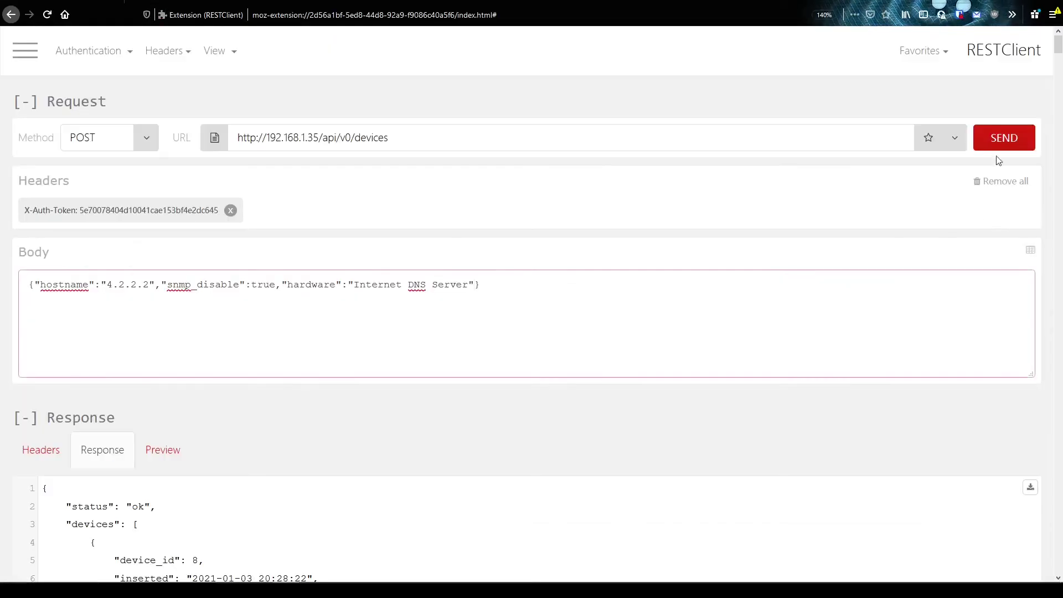
left_click(1004, 135)
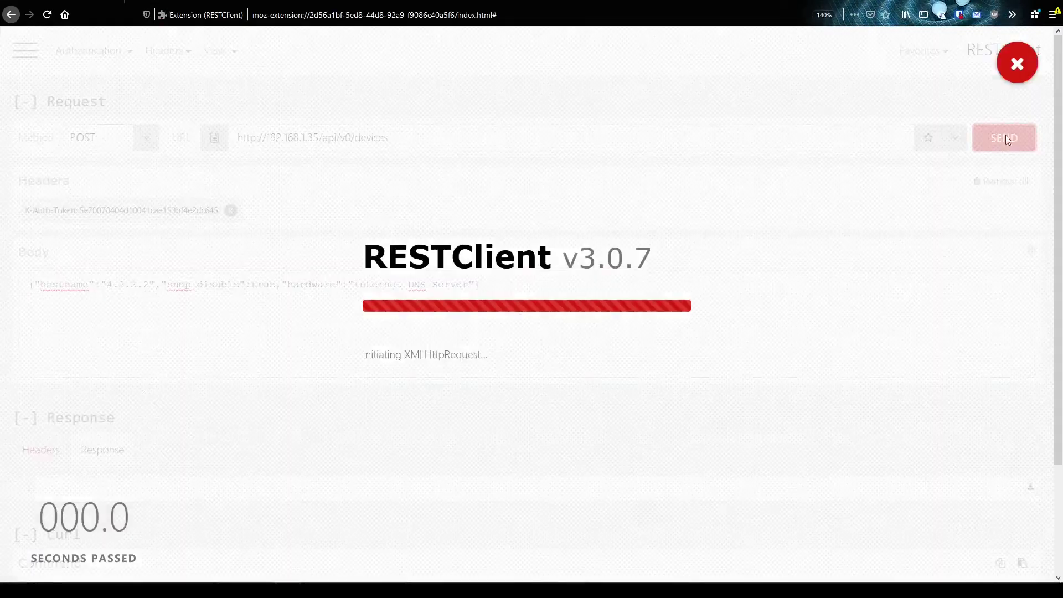
scroll(162, 420, "down", 3)
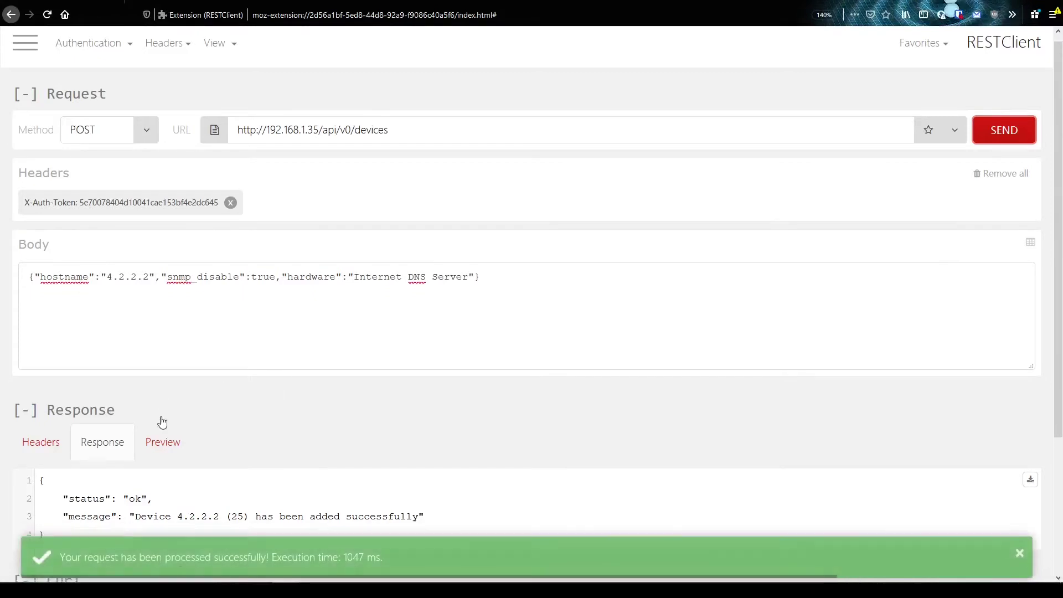
left_click_drag(166, 324, 238, 347)
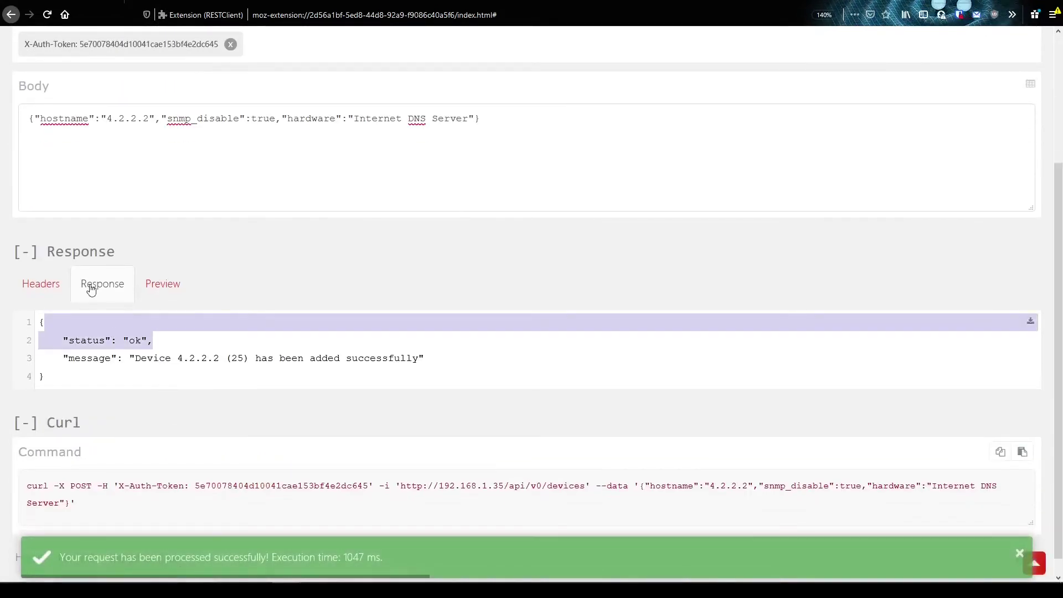
left_click_drag(129, 397, 30, 320)
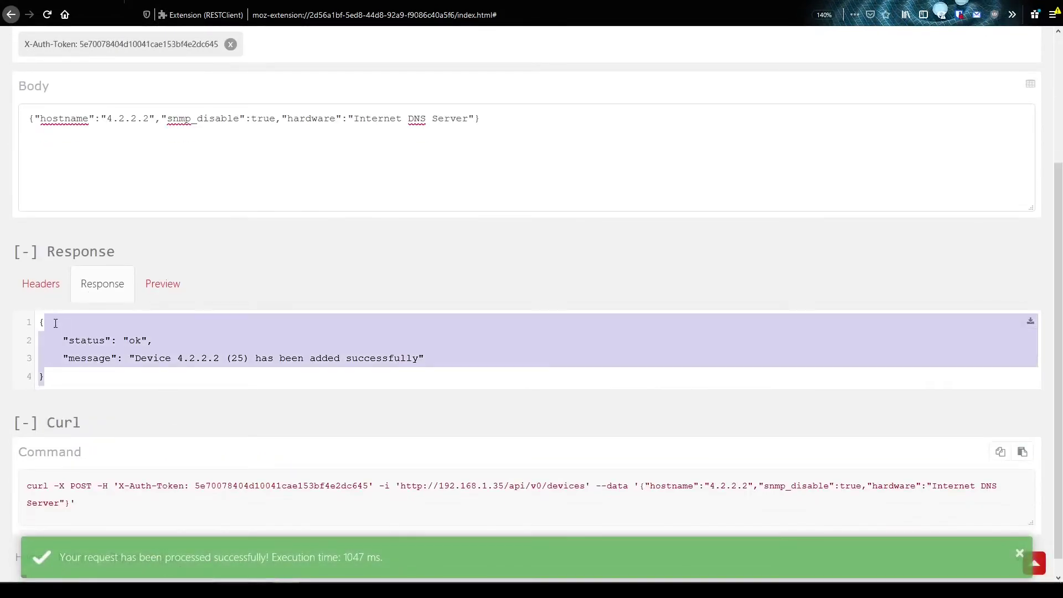
left_click(121, 321)
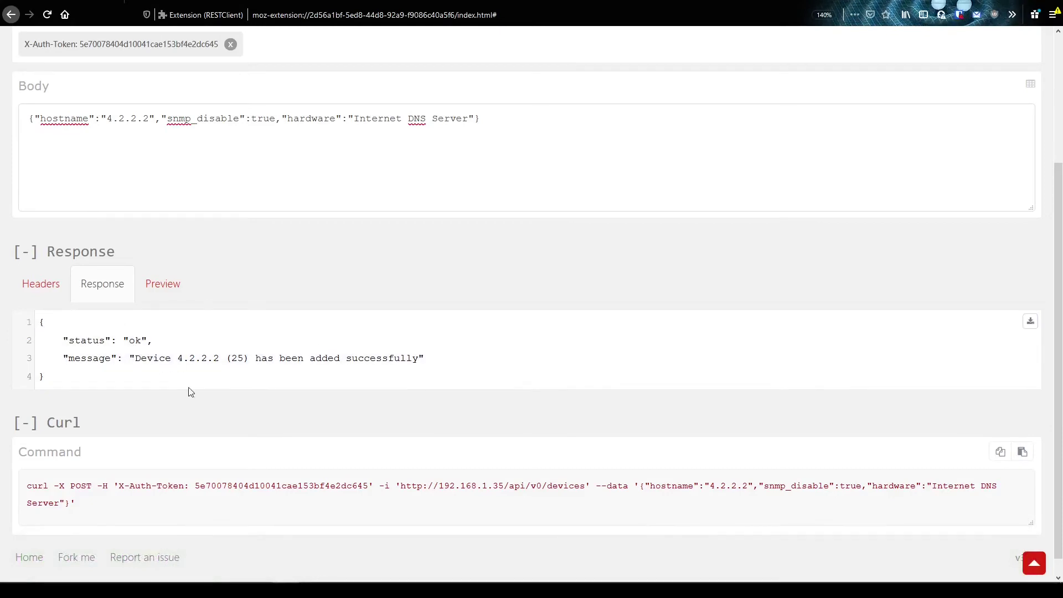
left_click_drag(159, 362, 86, 340)
left_click(132, 339)
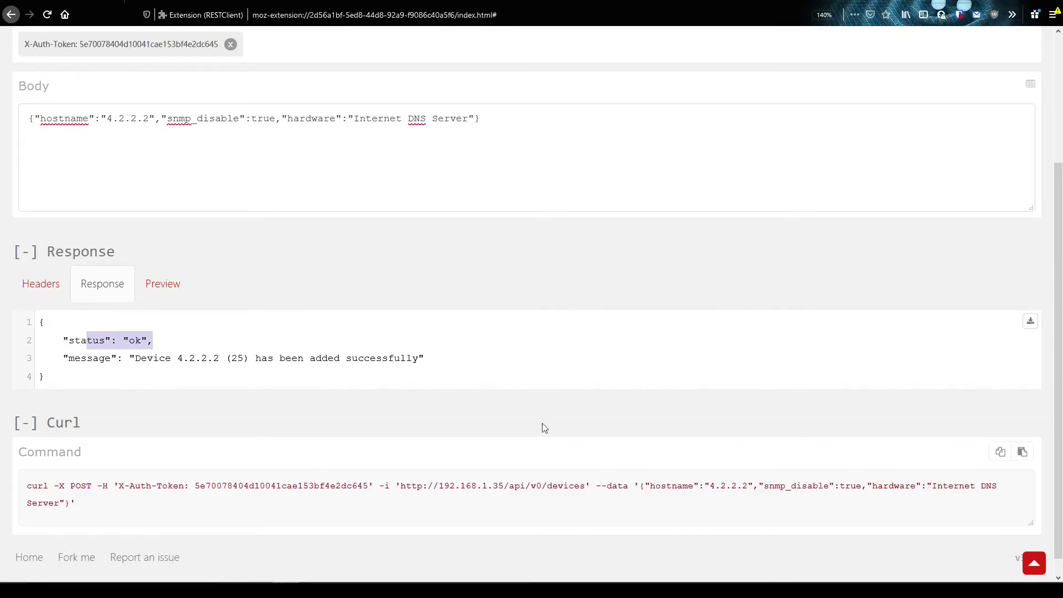
left_click_drag(92, 497, 29, 488)
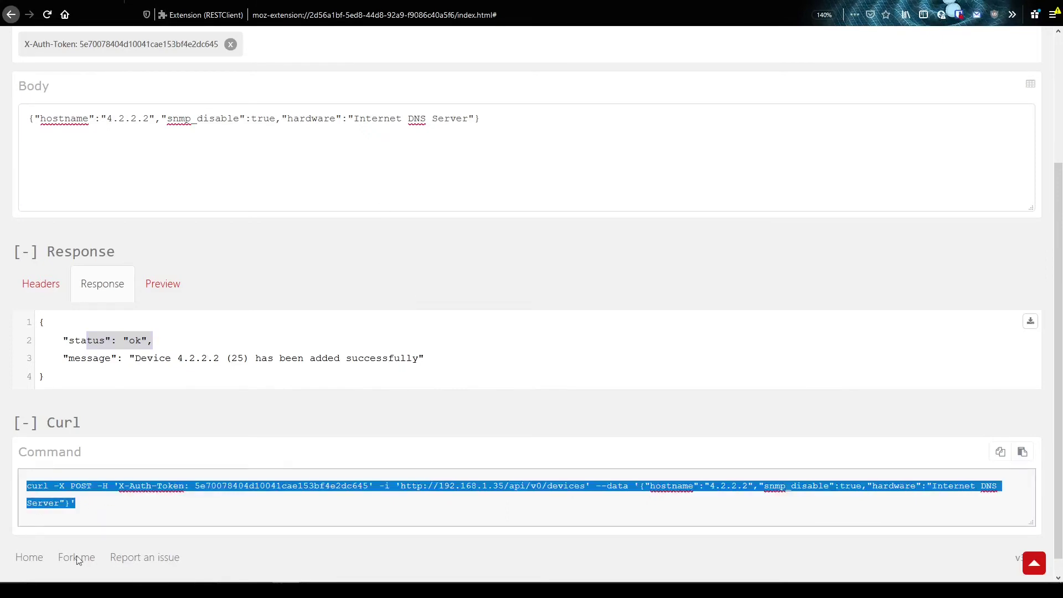
left_click(757, 518)
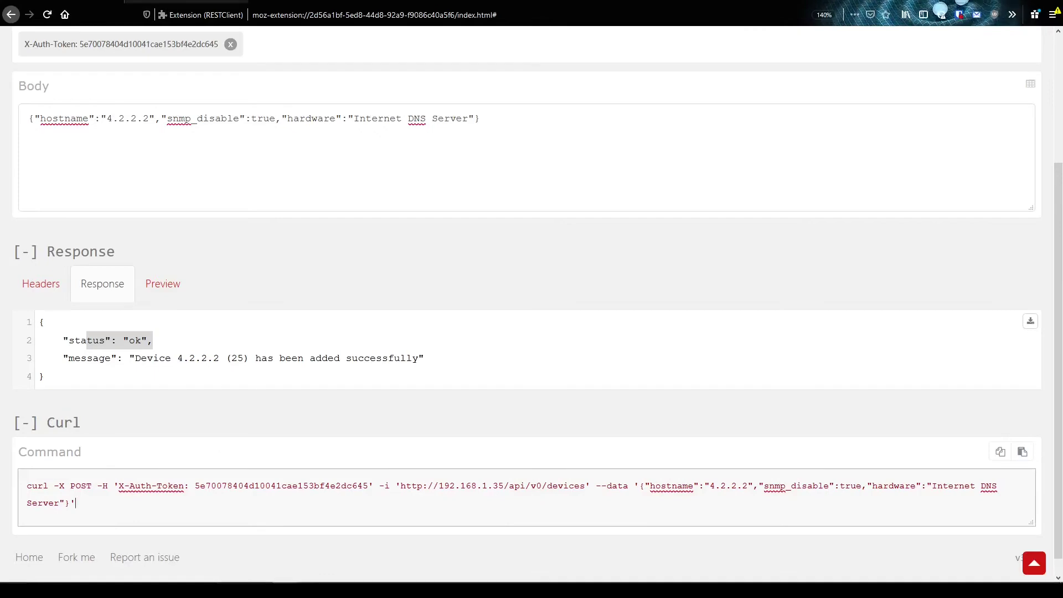
key("ctrl+Tab")
Step: Open Devices > All Devices and view 4.2.2.2's overview with hardware Internet DNS Server
mouse_move(203, 40)
left_click(207, 65)
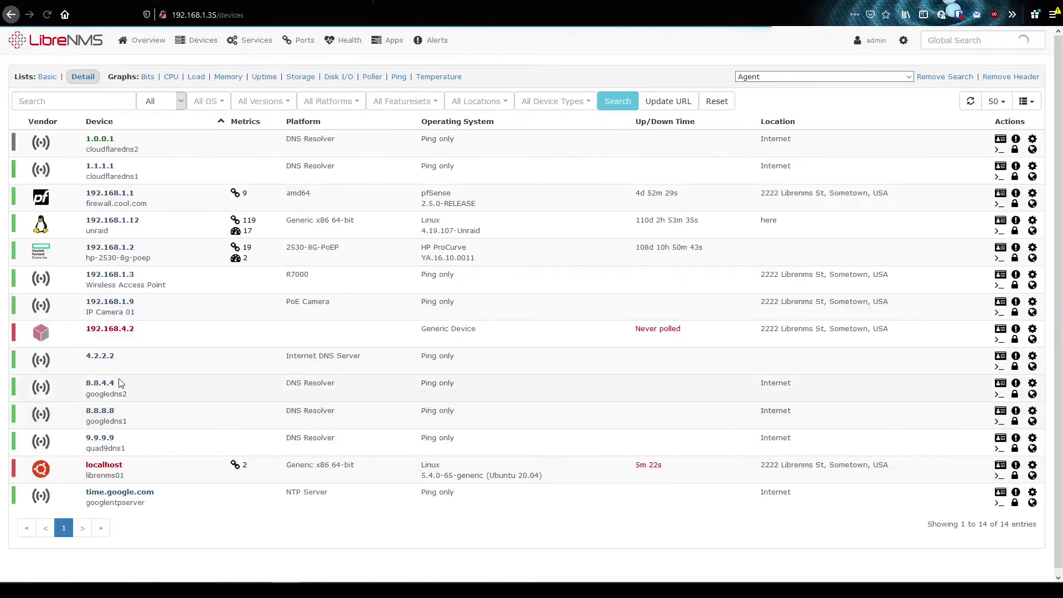
left_click(99, 377)
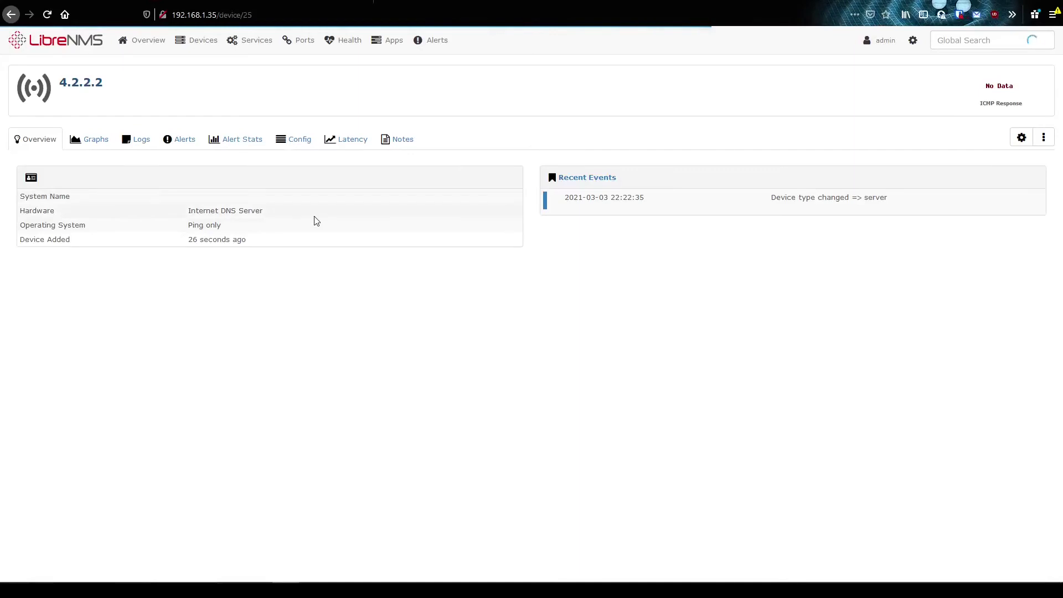
left_click_drag(316, 216, 191, 206)
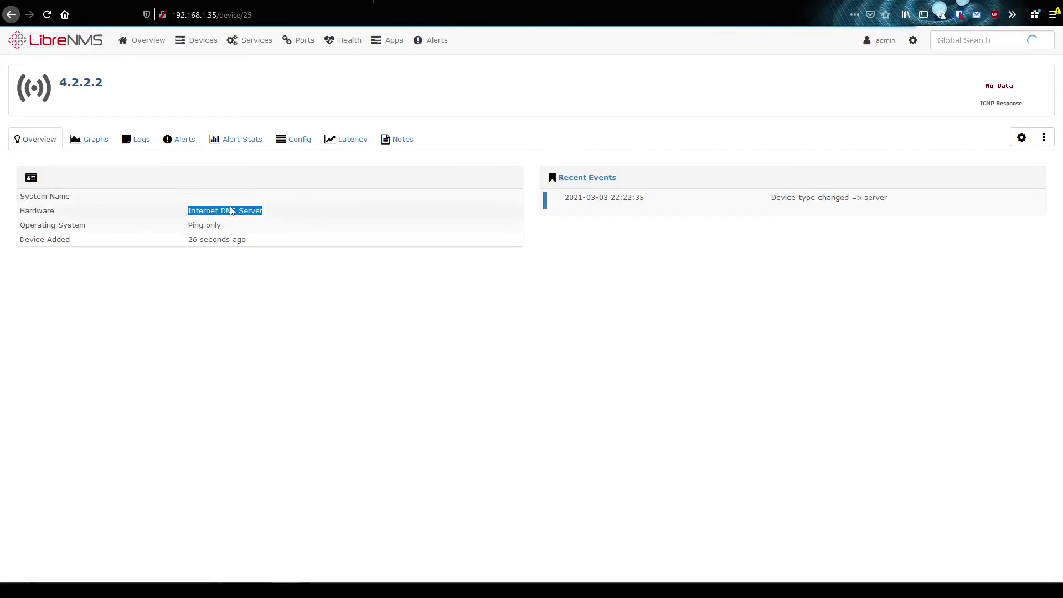
left_click(105, 197)
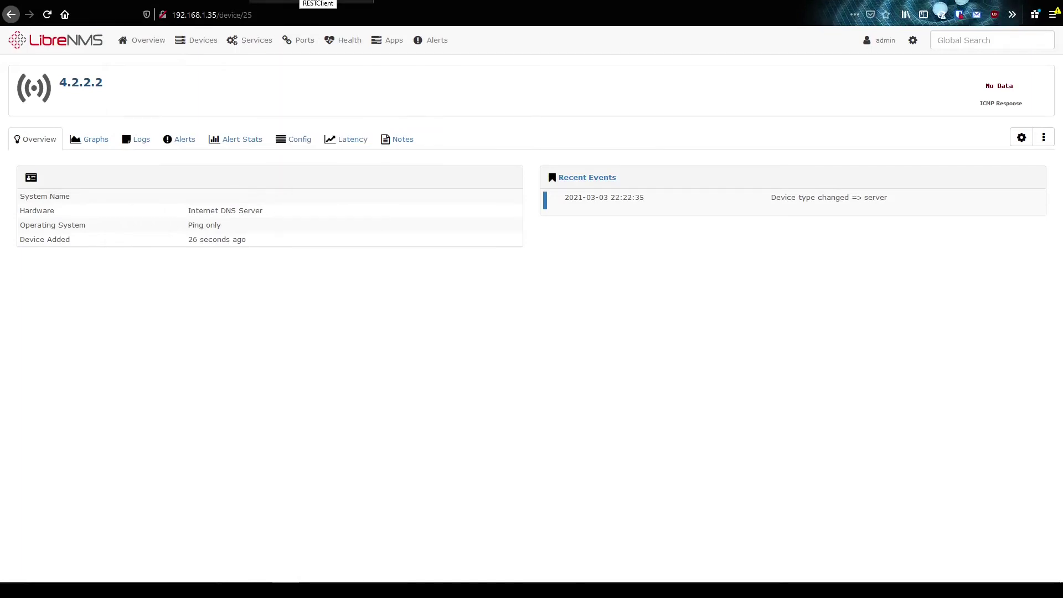
mouse_move(344, 40)
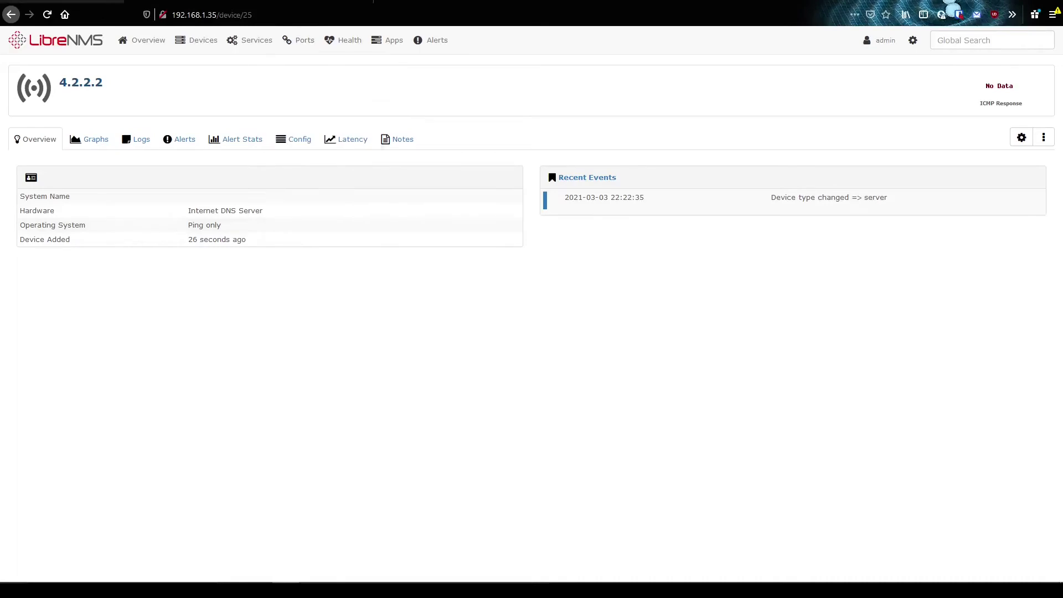
key("ctrl+Tab")
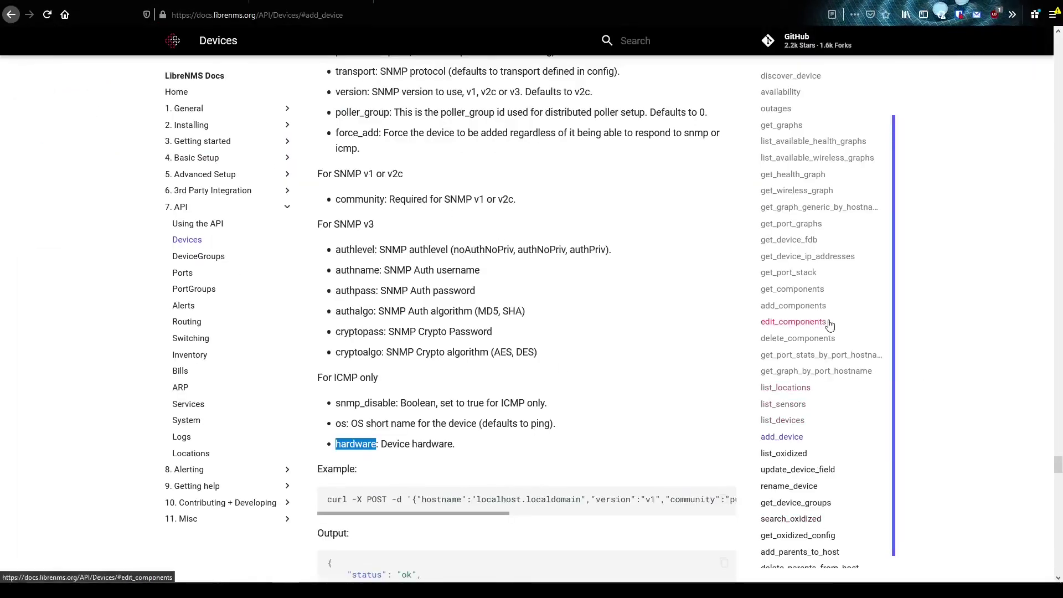
Step: Review the add_device section of the Devices API documentation
scroll(483, 427, "down", 1)
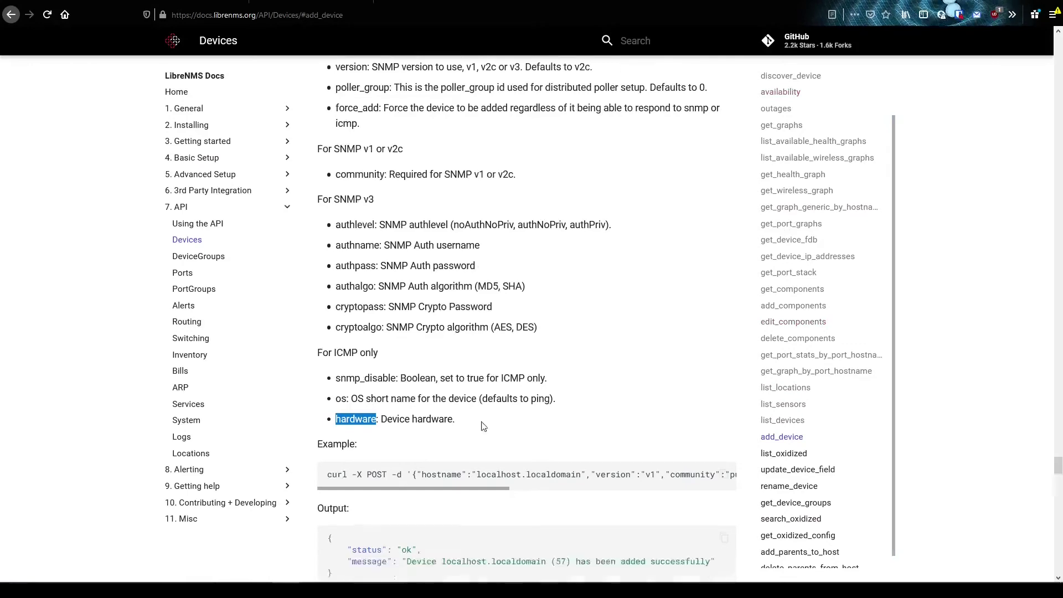
scroll(483, 427, "down", 5)
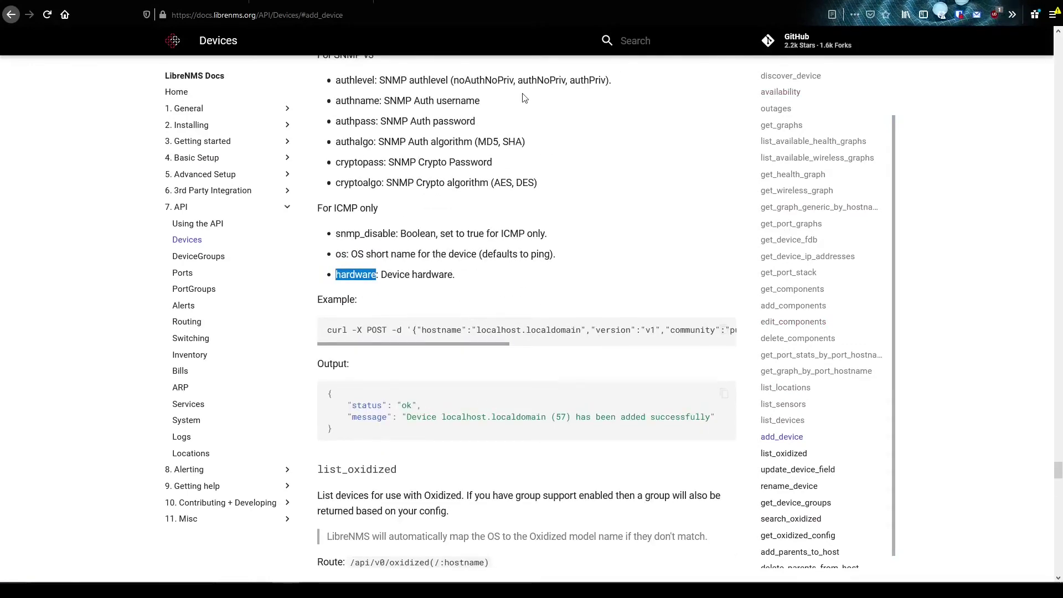
scroll(469, 167, "up", 10)
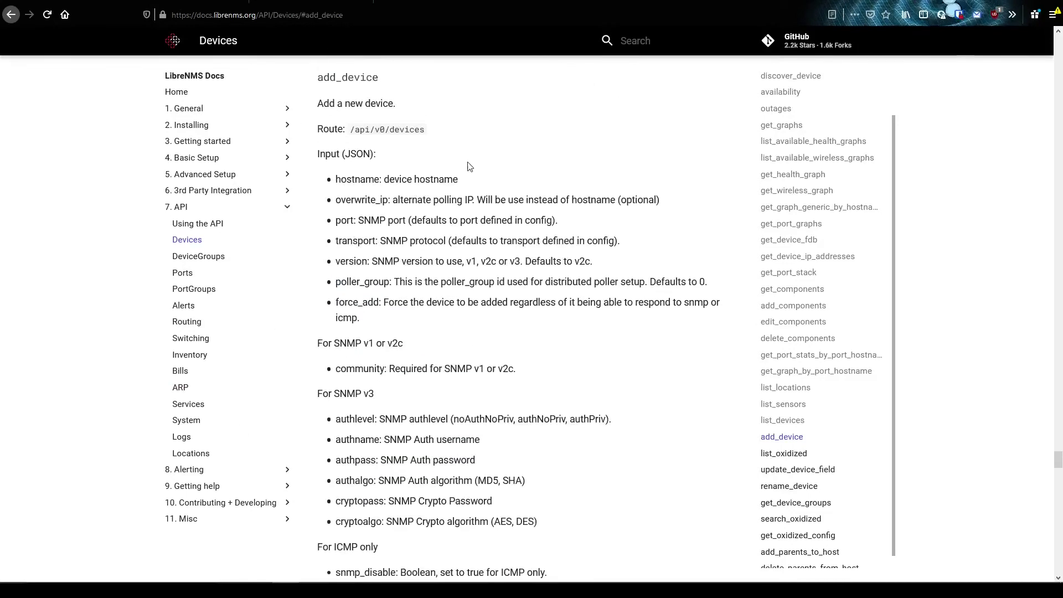
scroll(508, 321, "up", 2)
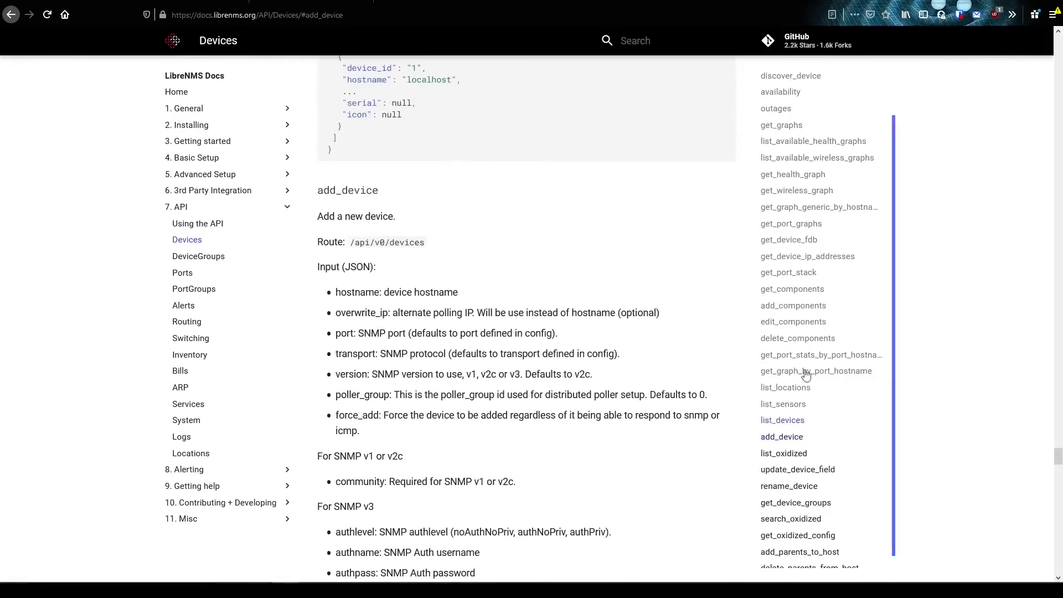
scroll(526, 310, "down", 2)
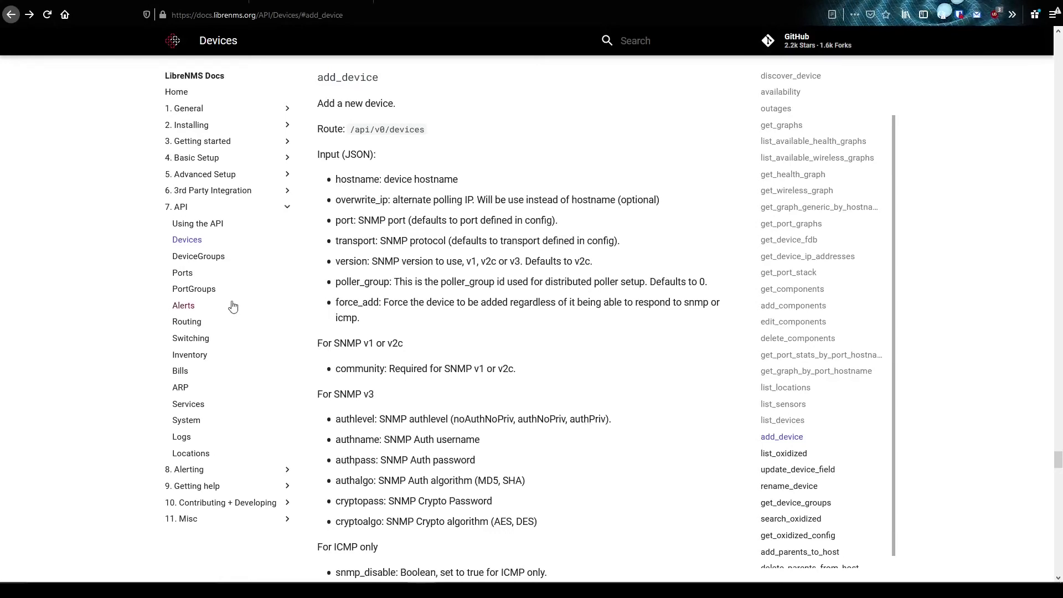
Step: Browse the Ports, PortGroups and Devices API pages, ending on Using the API
left_click(193, 280)
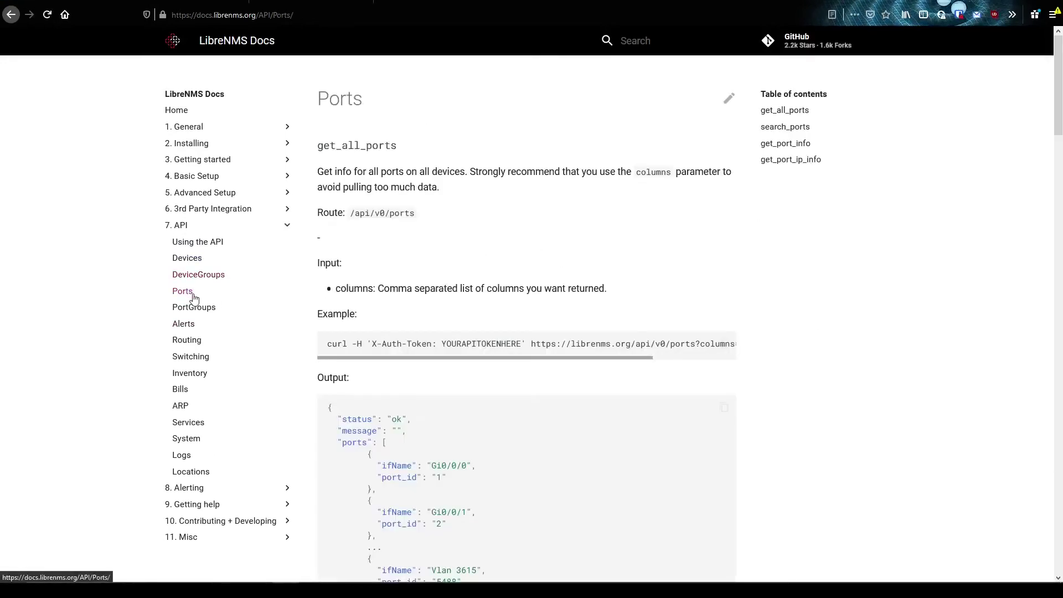
left_click(192, 313)
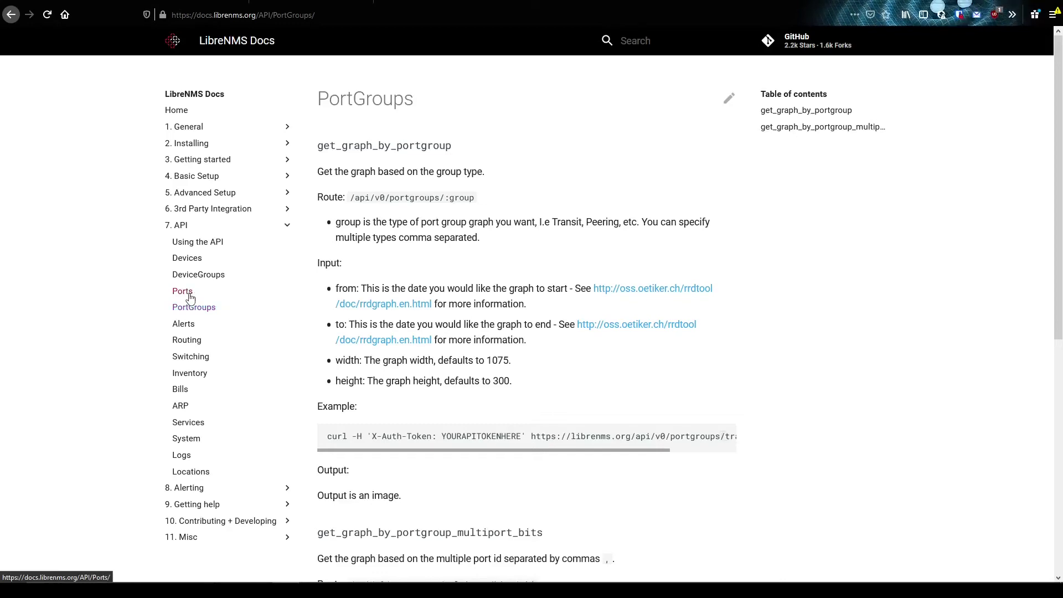
left_click(184, 289)
left_click(198, 260)
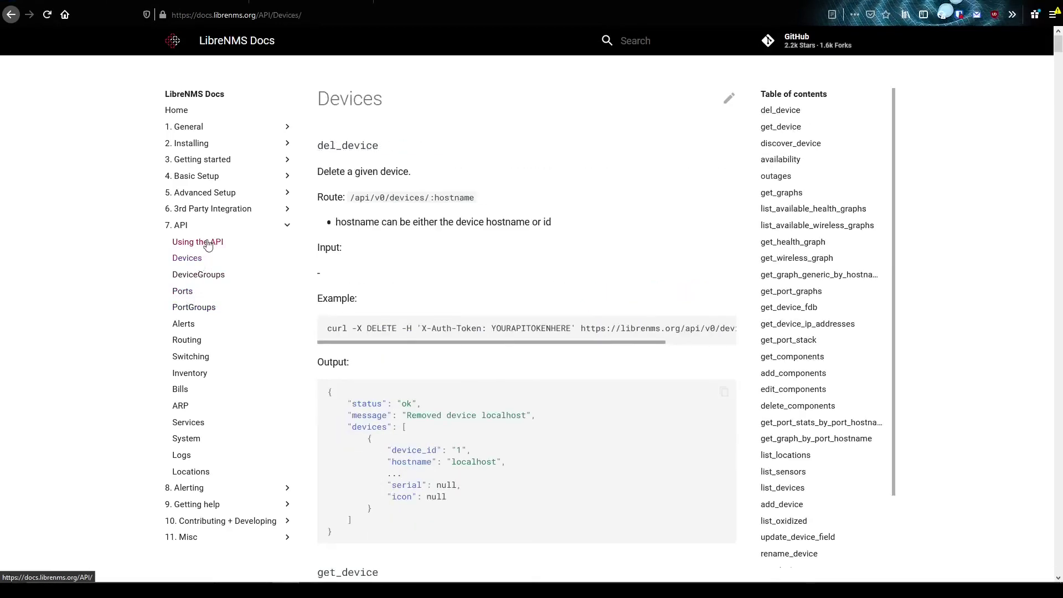
left_click(206, 244)
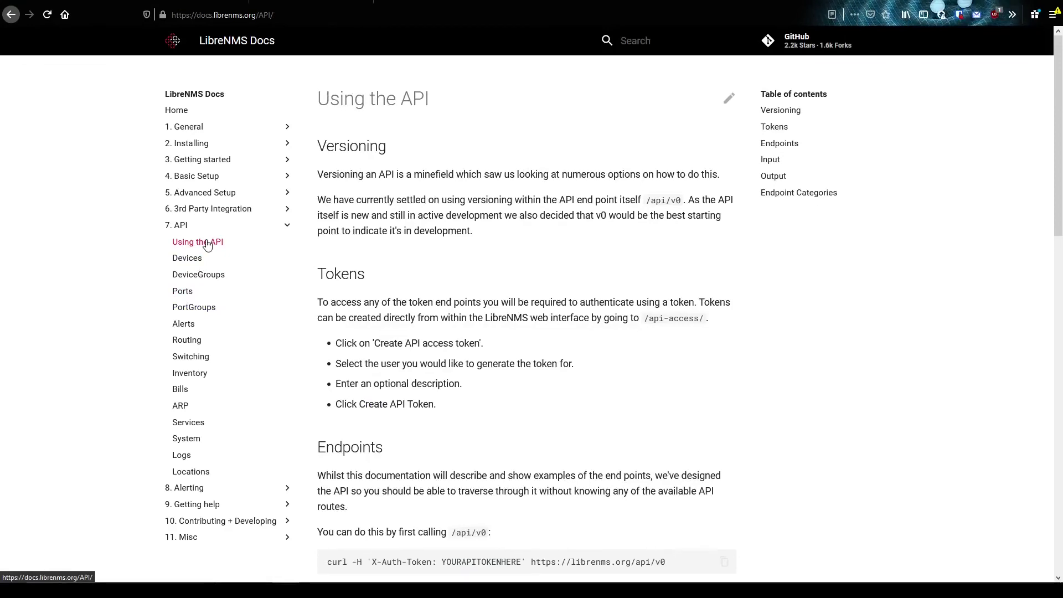
Step: Show all LibreNMS devices, then browse the Geo Locations and Device Groups submenus
key("ctrl+Tab")
mouse_move(197, 40)
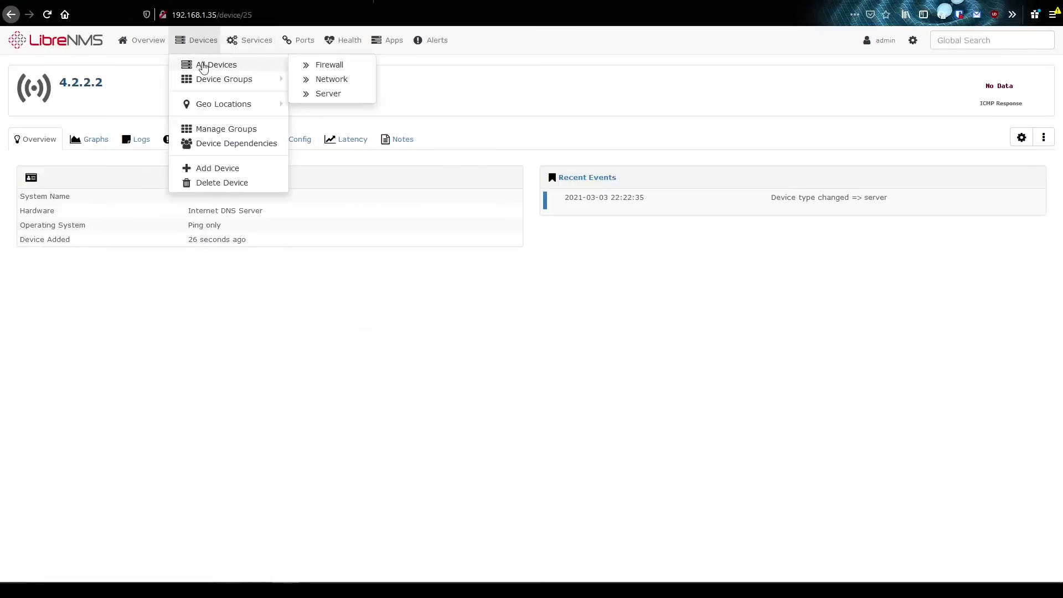
left_click(203, 66)
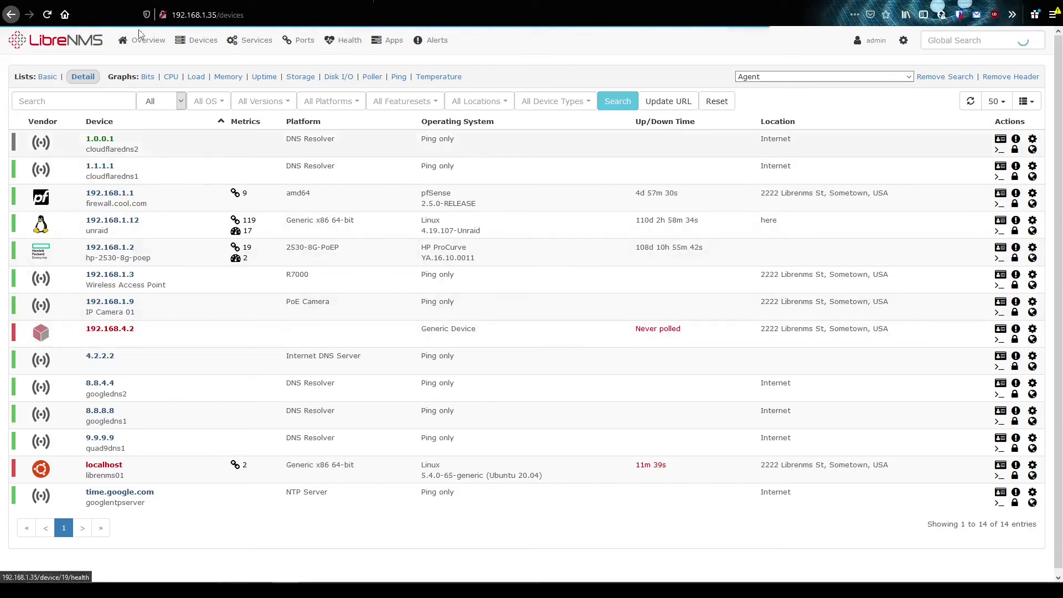
key("ctrl+Tab")
key("ctrl+Tab")
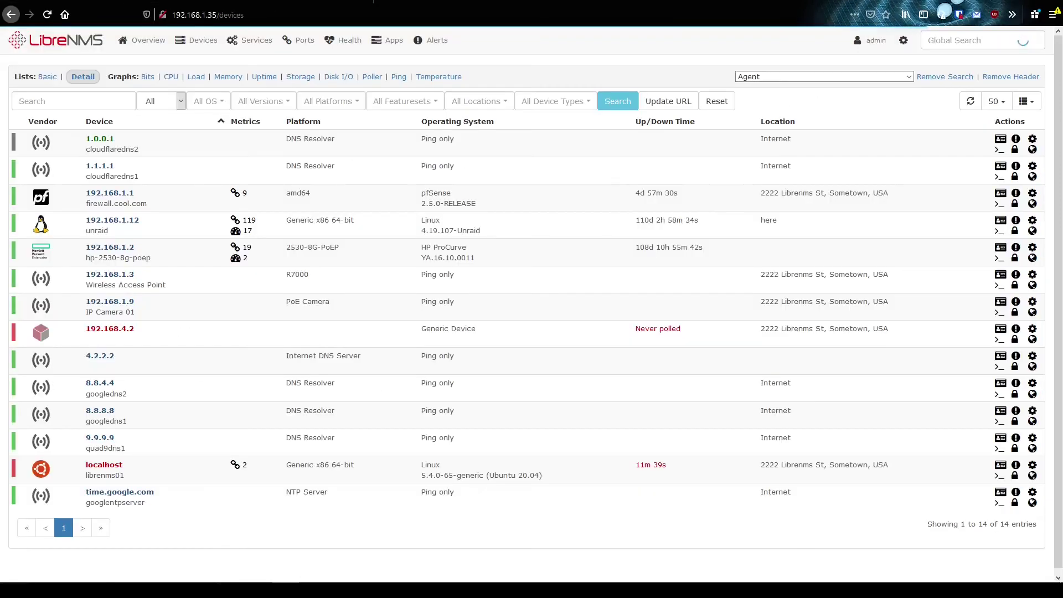
mouse_move(183, 40)
mouse_move(226, 103)
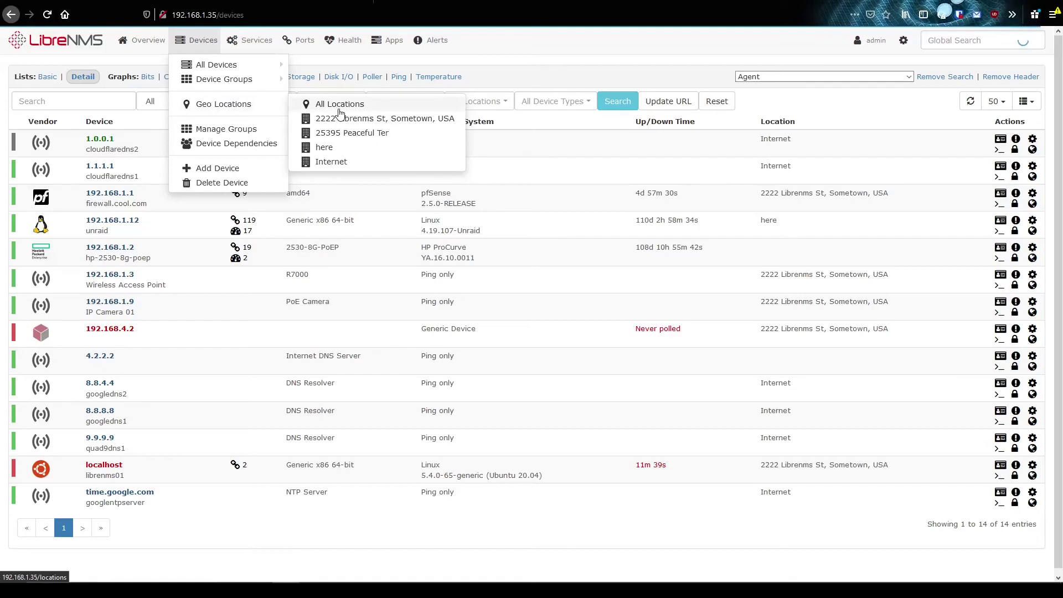
mouse_move(265, 83)
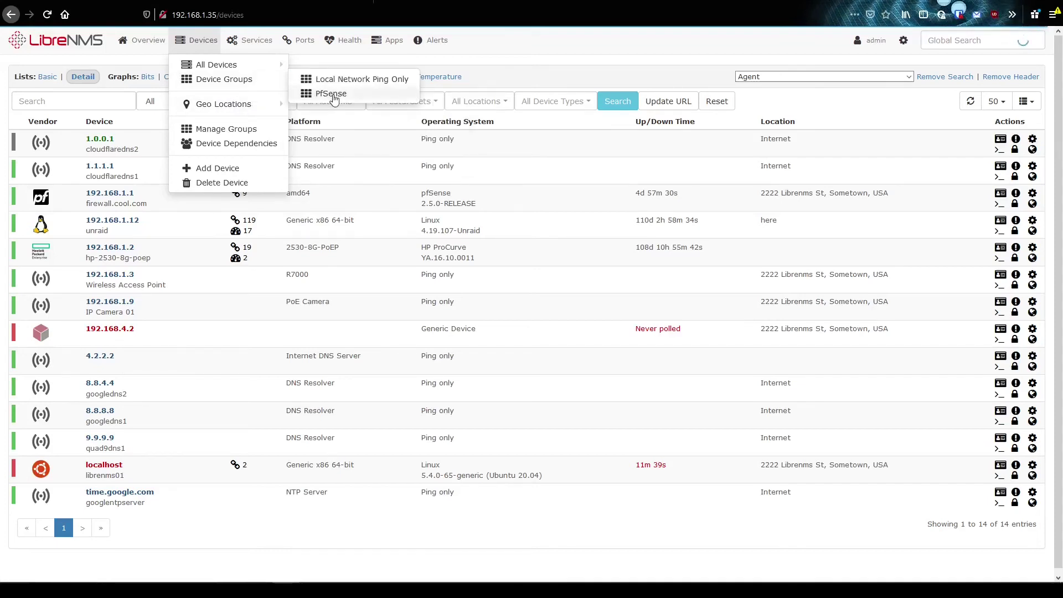
mouse_move(302, 42)
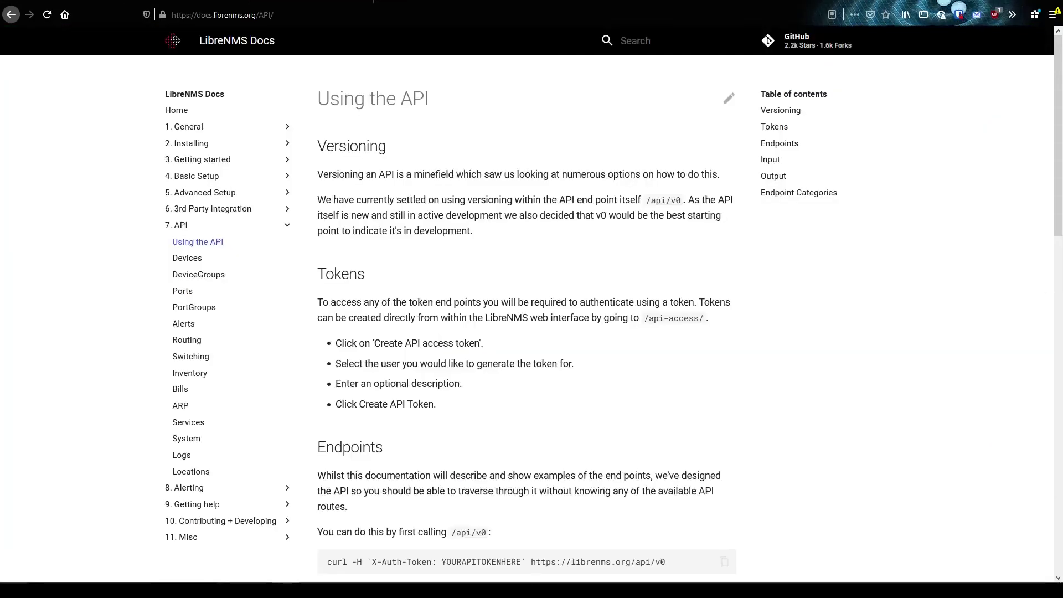
Step: Glance at the Devices API docs, then choose Devices > Device Groups > PfSense in LibreNMS
left_click(191, 259)
scroll(804, 381, "down", 3)
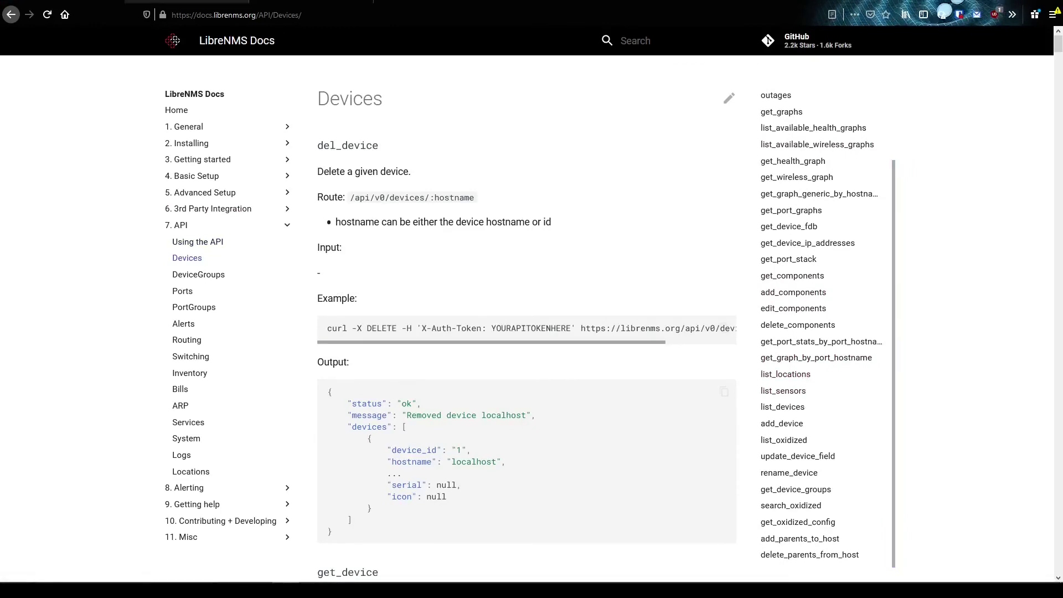
left_click(276, 3)
left_click(313, 5)
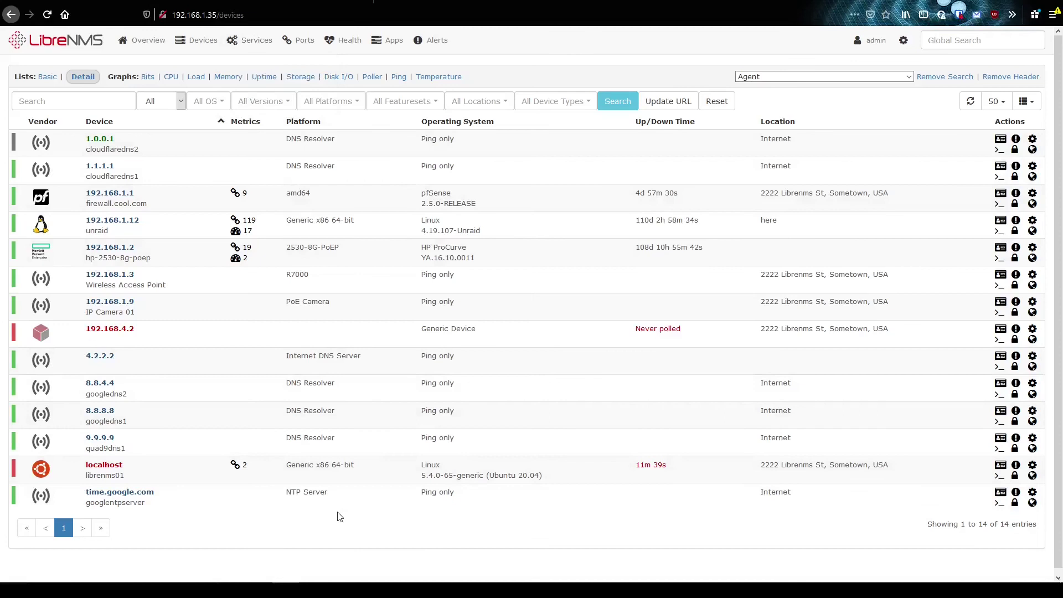
mouse_move(197, 40)
mouse_move(225, 104)
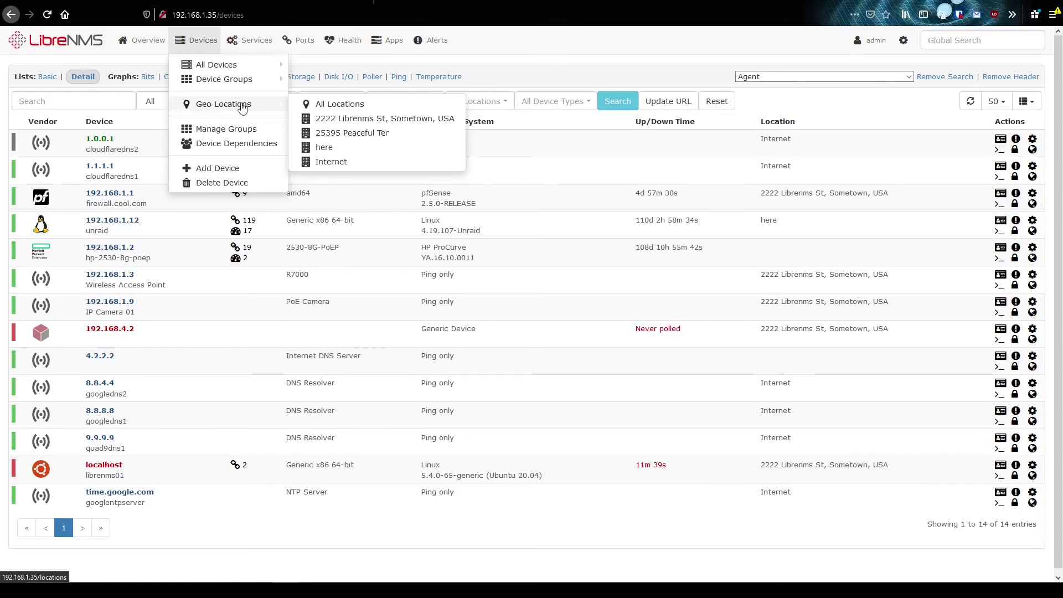
mouse_move(302, 40)
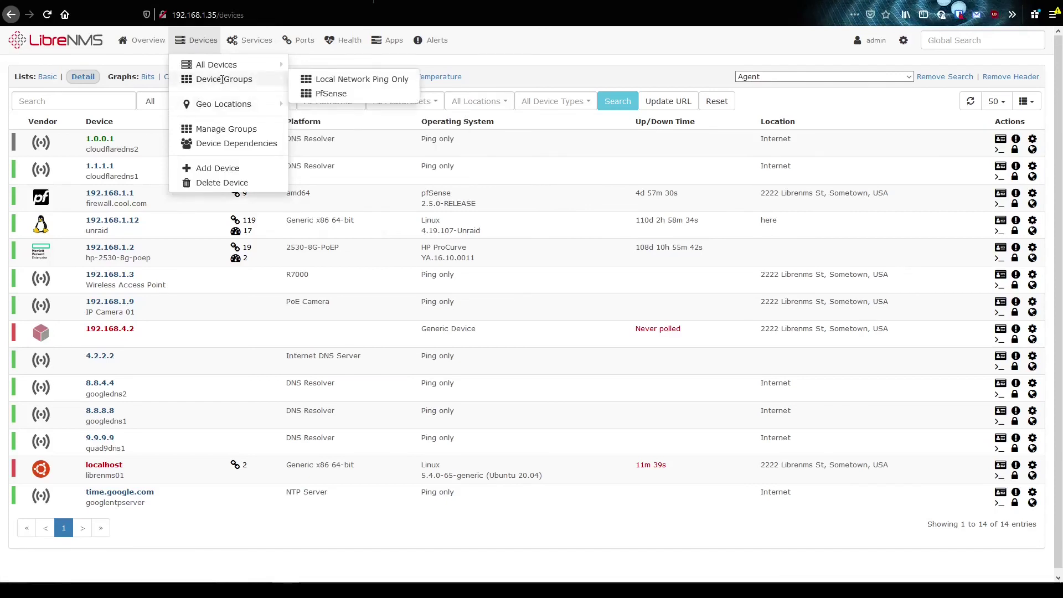
mouse_move(263, 87)
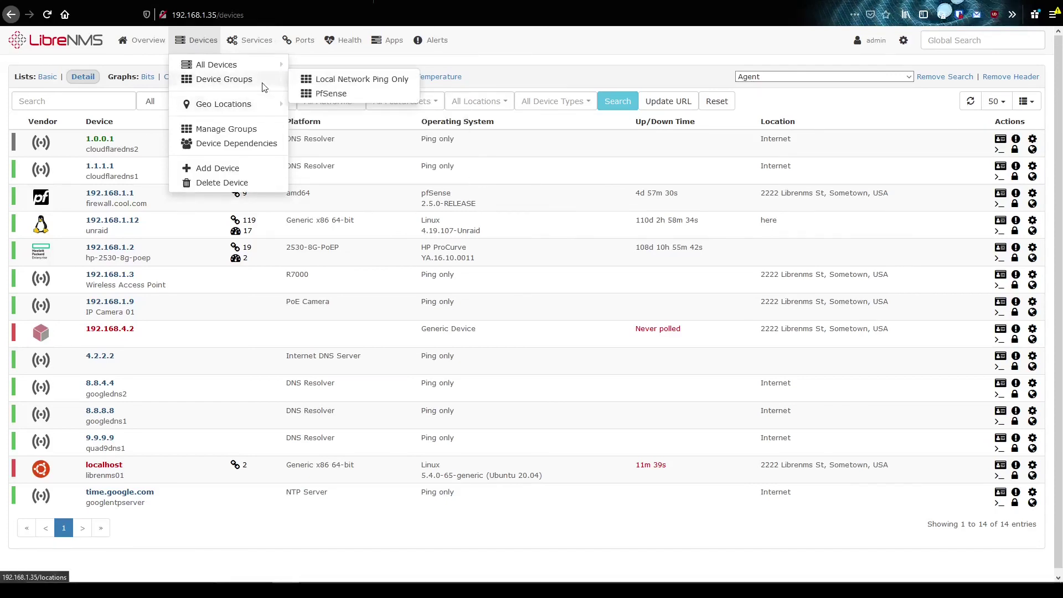
left_click(330, 93)
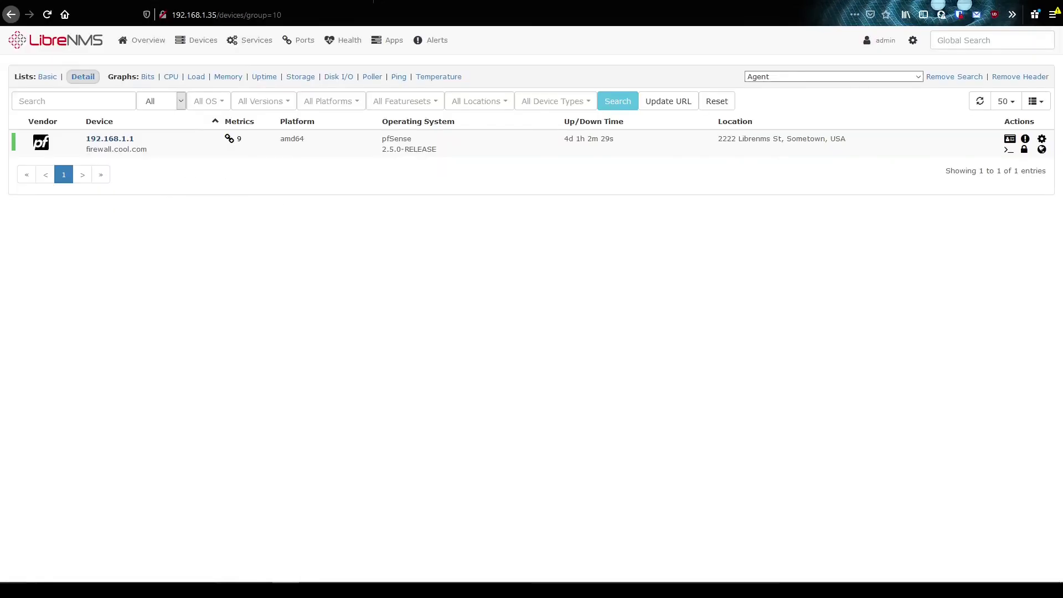
Step: Open the Devices menu and dismiss it without choosing anything
left_click(196, 40)
left_click(138, 191)
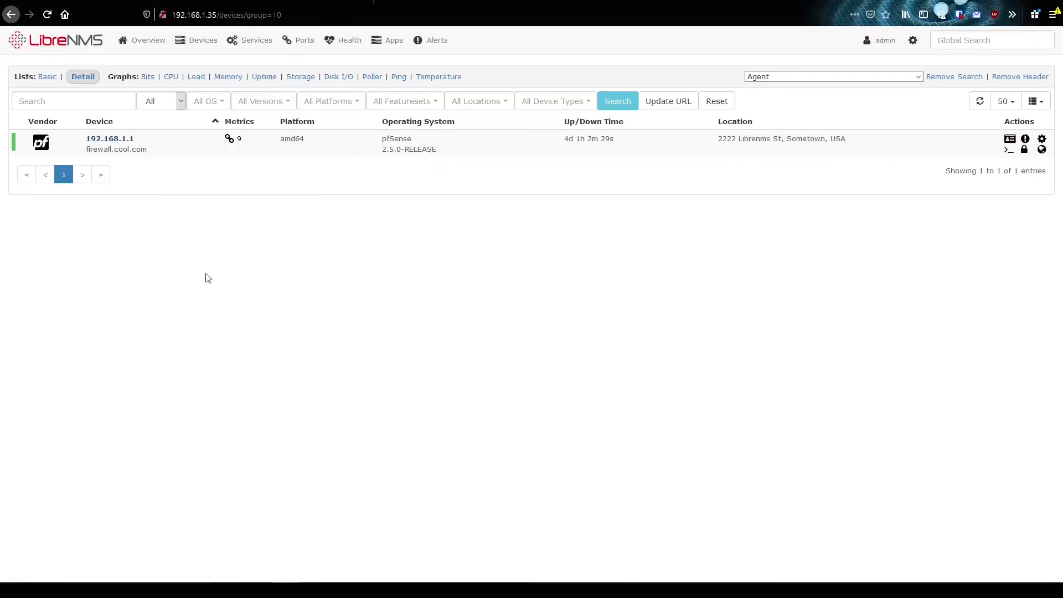